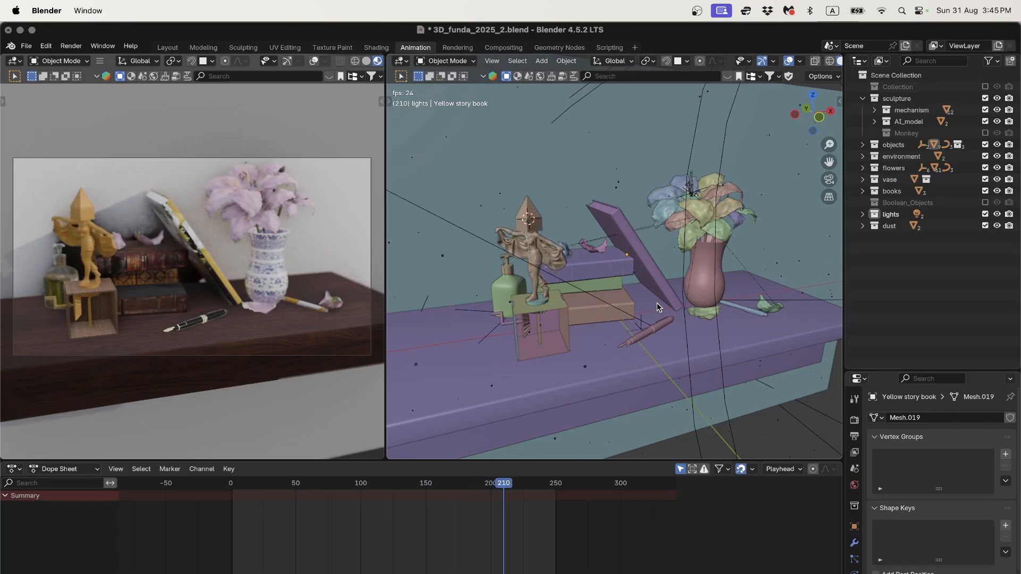
Step: Switch the right viewport to Material Preview shading to show the still-life's materials and textures
{"action": "middle_click_drag", "start_coordinate": [657, 302], "coordinate": [659, 301]}
{"action": "scroll", "coordinate": [660, 300], "scroll_direction": "up", "scroll_amount": 2}
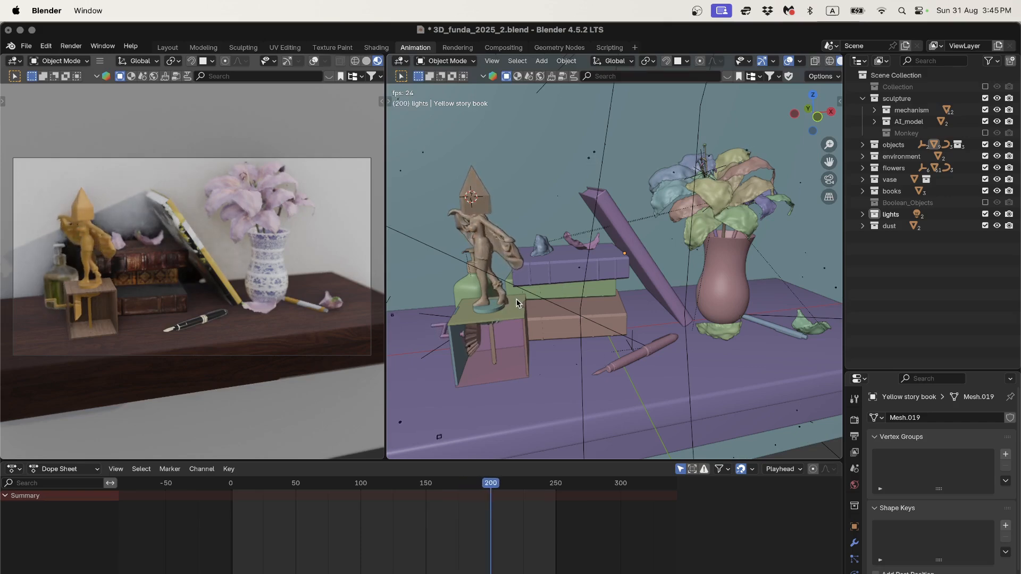
{"action": "mouse_move", "coordinate": [517, 299]}
{"action": "middle_mouse_down", "text": "shift"}
{"action": "mouse_move", "coordinate": [580, 292]}
{"action": "mouse_move", "coordinate": [571, 284]}
{"action": "mouse_move", "coordinate": [598, 311]}
{"action": "mouse_move", "coordinate": [568, 306]}
{"action": "mouse_move", "coordinate": [603, 283]}
{"action": "mouse_move", "coordinate": [562, 296]}
{"action": "mouse_move", "coordinate": [682, 282]}
{"action": "mouse_move", "coordinate": [628, 276]}
{"action": "mouse_move", "coordinate": [641, 275]}
{"action": "mouse_move", "coordinate": [636, 268]}
{"action": "middle_mouse_up", "text": "shift"}
{"action": "scroll", "coordinate": [580, 292], "scroll_direction": "up", "scroll_amount": 2}
{"action": "scroll", "coordinate": [563, 299], "scroll_direction": "up", "scroll_amount": 2}
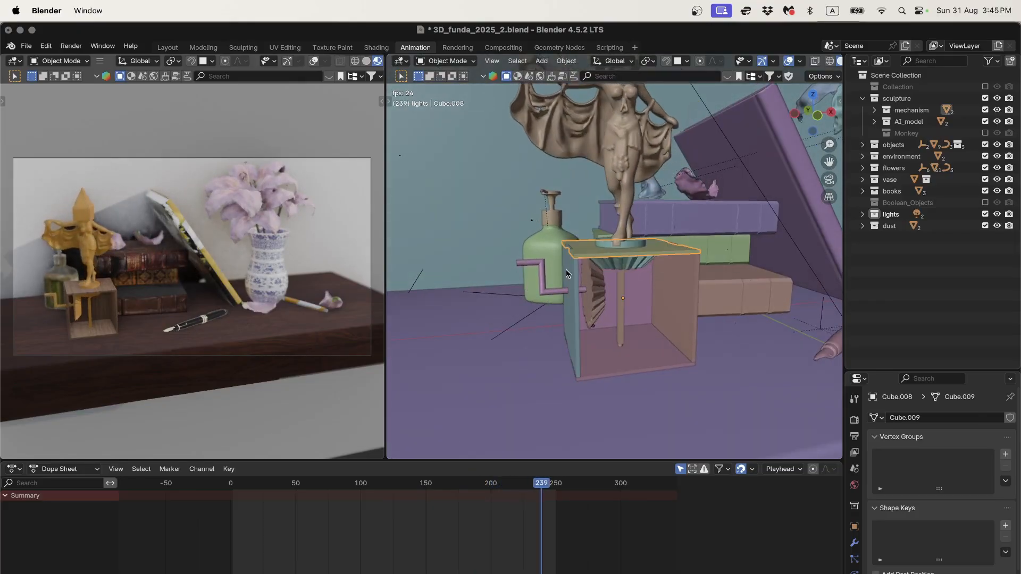
{"action": "left_click", "coordinate": [679, 296]}
{"action": "key", "text": "z"}
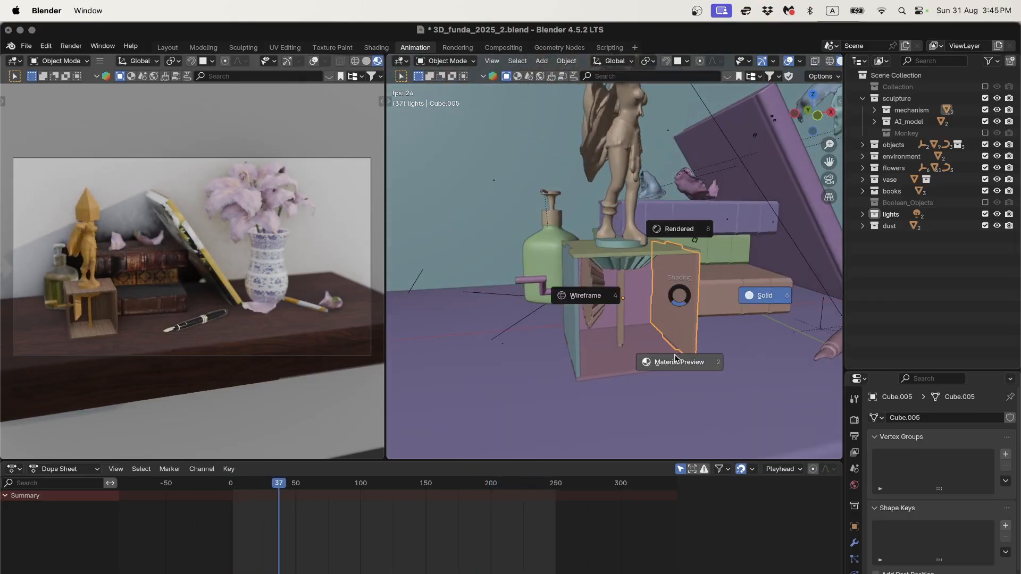
{"action": "left_click", "coordinate": [674, 355]}
Step: Orbit around the box's open front and left side, then select the sculpture figure
{"action": "middle_click_drag", "start_coordinate": [624, 327], "coordinate": [617, 297]}
{"action": "scroll", "coordinate": [700, 341], "scroll_direction": "up", "scroll_amount": 2}
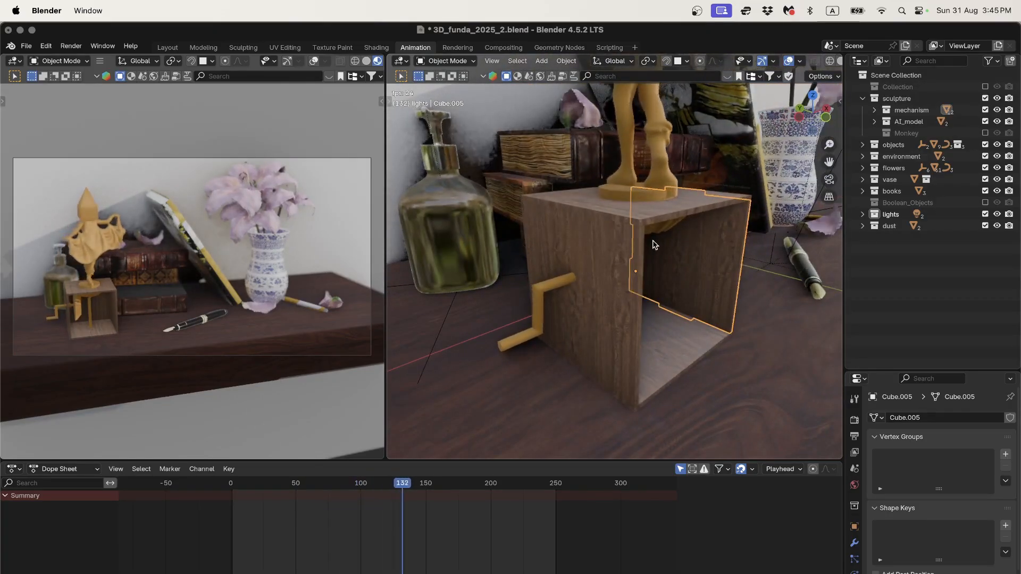
{"action": "scroll", "coordinate": [652, 241], "scroll_direction": "down", "scroll_amount": 2}
{"action": "middle_click_drag", "start_coordinate": [652, 241], "coordinate": [598, 247], "text": "shift"}
{"action": "scroll", "coordinate": [534, 254], "scroll_direction": "up", "scroll_amount": 4}
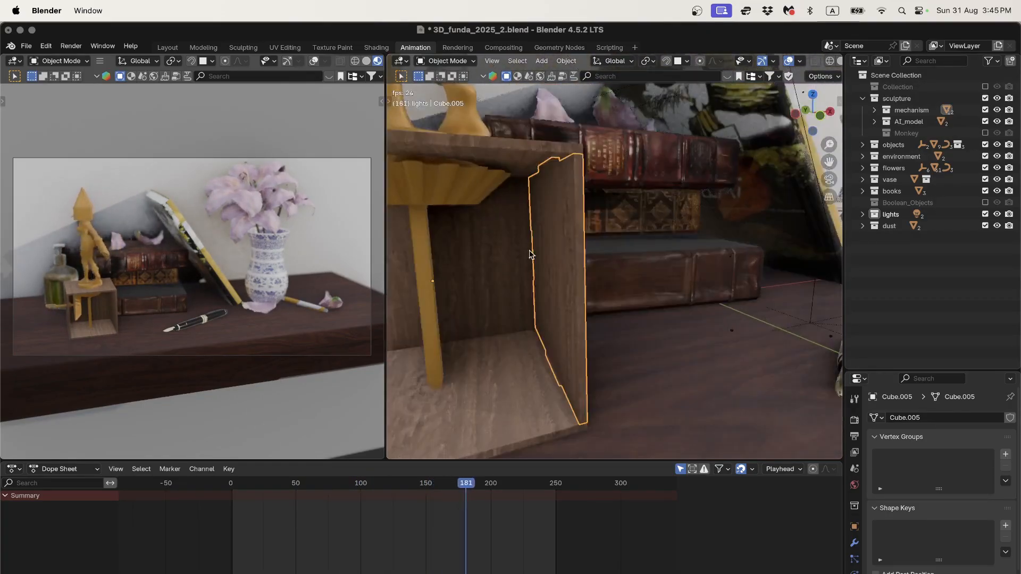
{"action": "middle_click_drag", "start_coordinate": [534, 255], "coordinate": [582, 249]}
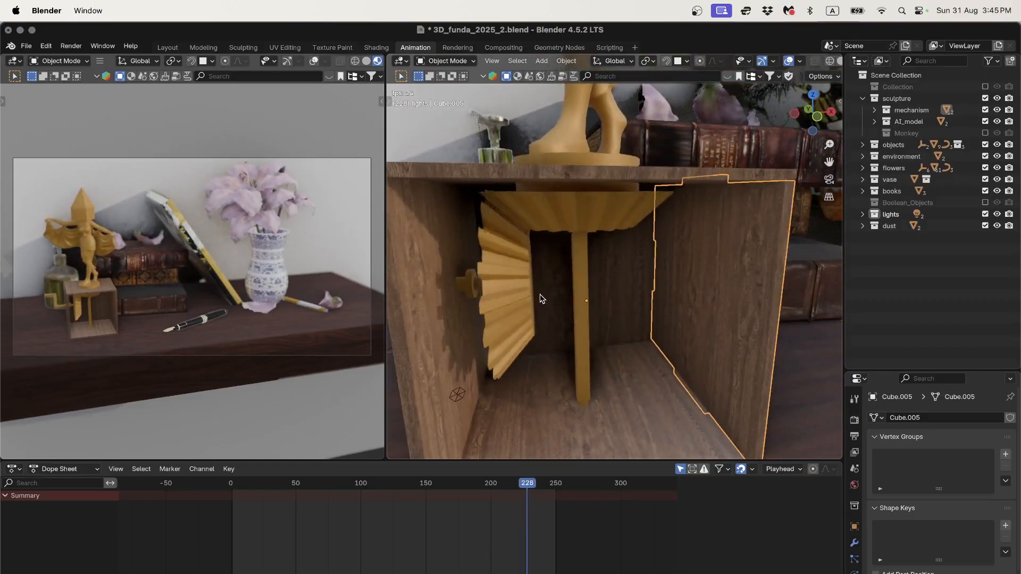
{"action": "middle_click_drag", "start_coordinate": [541, 299], "coordinate": [582, 277]}
{"action": "scroll", "coordinate": [580, 290], "scroll_direction": "down", "scroll_amount": 2}
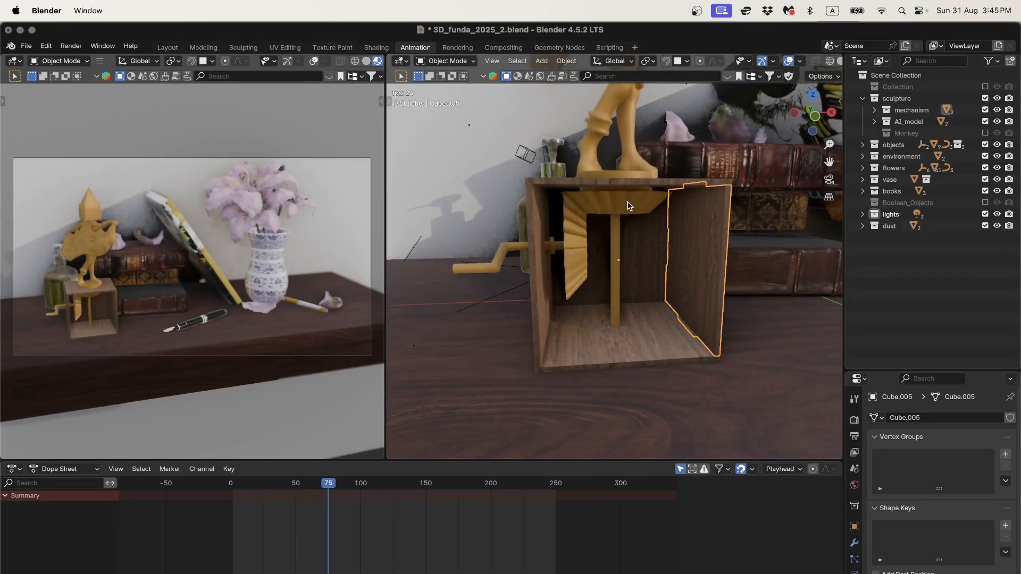
{"action": "scroll", "coordinate": [630, 253], "scroll_direction": "down", "scroll_amount": 3}
{"action": "scroll", "coordinate": [640, 187], "scroll_direction": "down", "scroll_amount": 2}
{"action": "scroll", "coordinate": [640, 190], "scroll_direction": "up", "scroll_amount": 2}
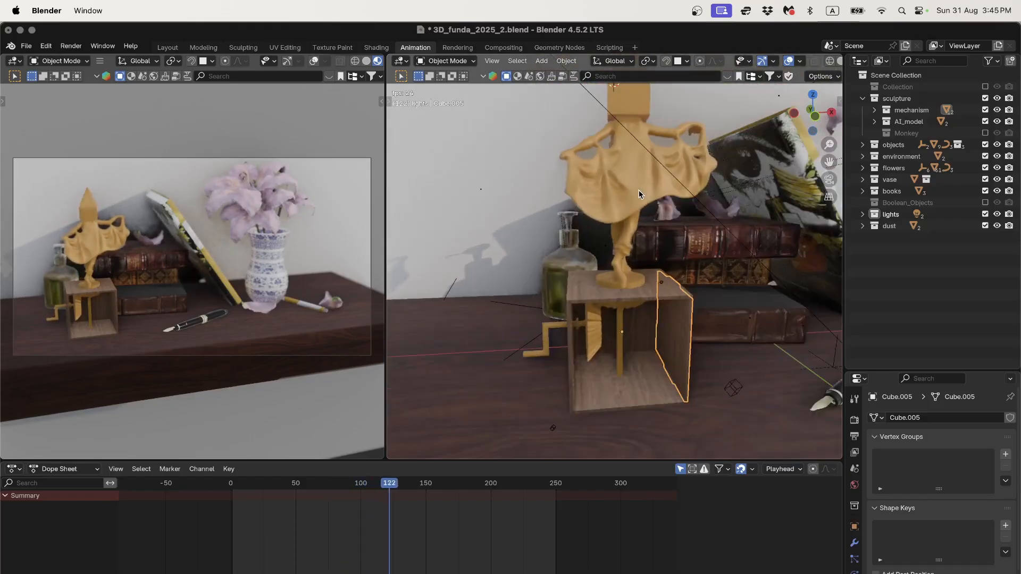
{"action": "left_click", "coordinate": [640, 190]}
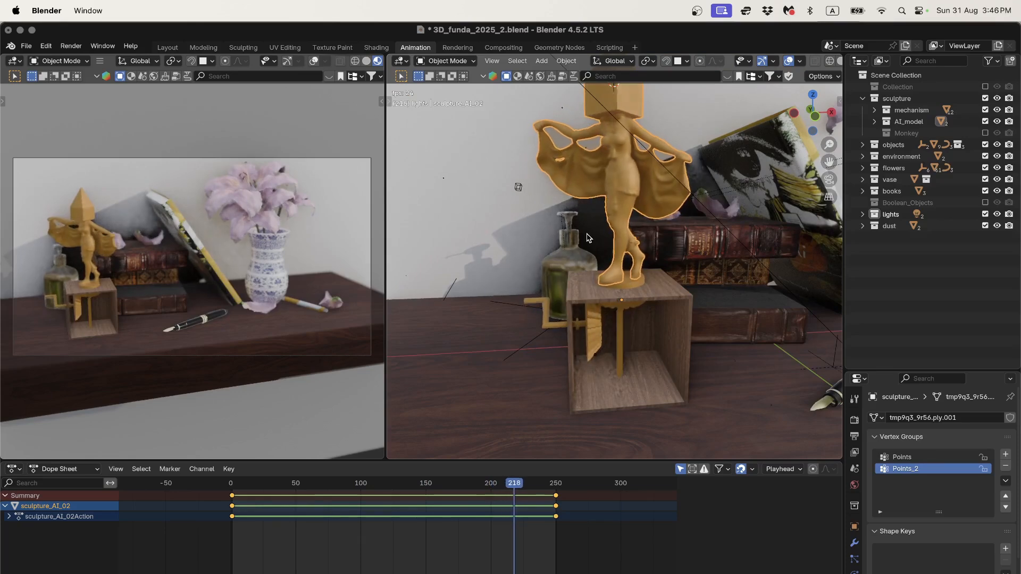
Step: Pan across the animated sculpture scene, then switch to Google Chrome
{"action": "middle_click_drag", "start_coordinate": [556, 210], "coordinate": [544, 264], "text": "shift"}
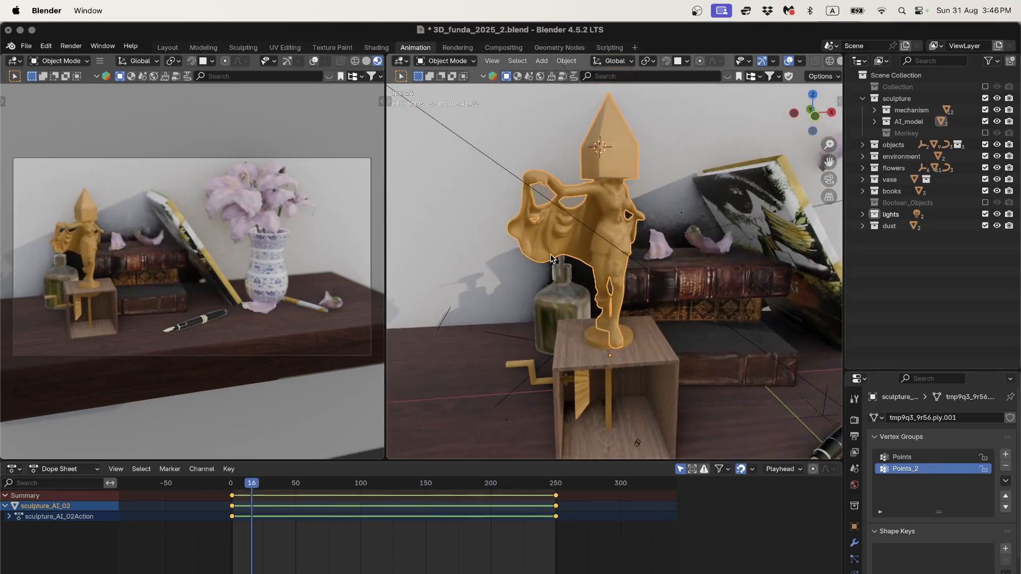
{"action": "scroll", "coordinate": [551, 255], "scroll_direction": "down", "scroll_amount": 2}
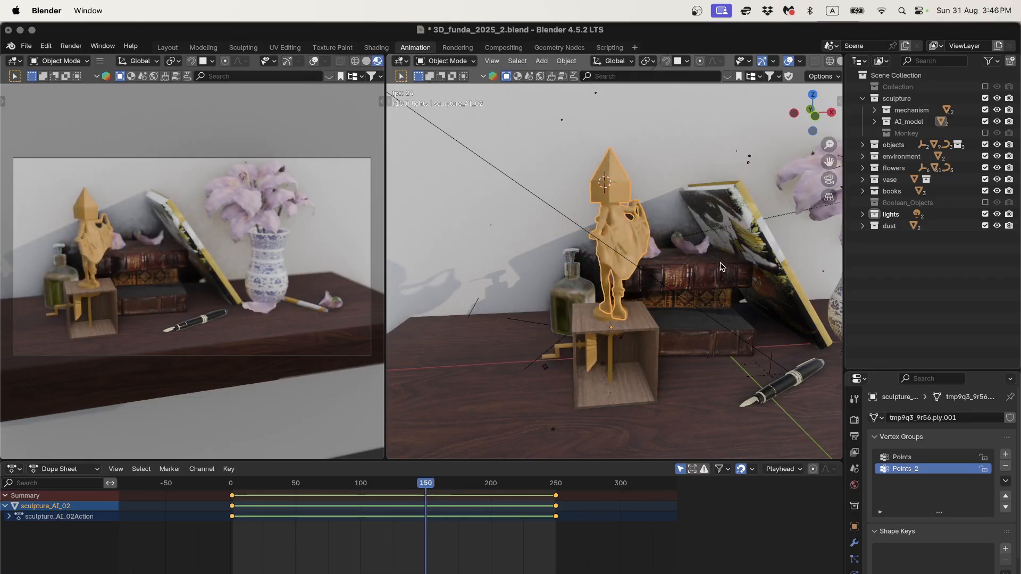
{"action": "middle_click_drag", "start_coordinate": [745, 287], "coordinate": [687, 288], "text": "shift"}
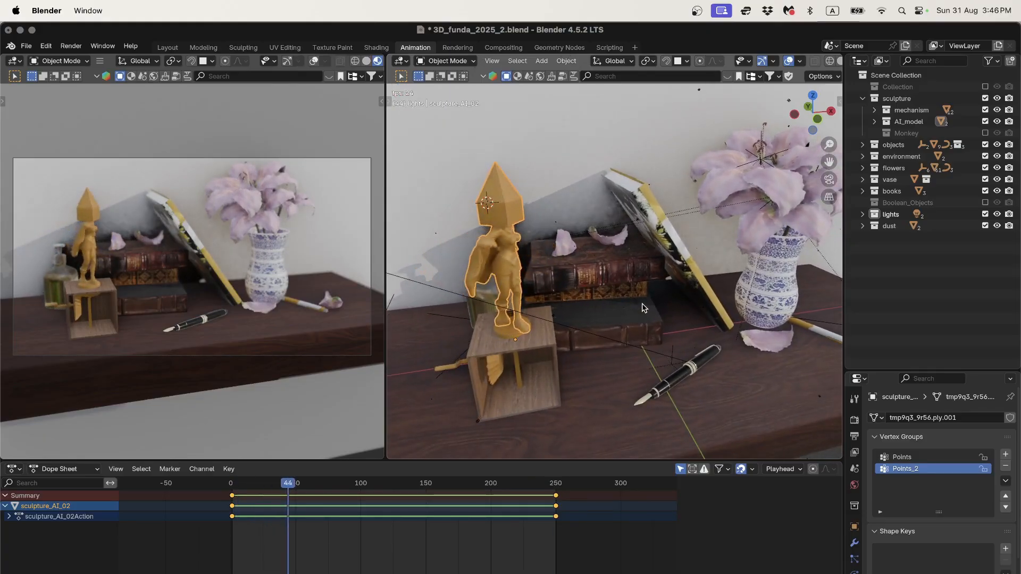
{"action": "key", "text": "super+Tab"}
{"action": "left_click", "coordinate": [420, 329]}
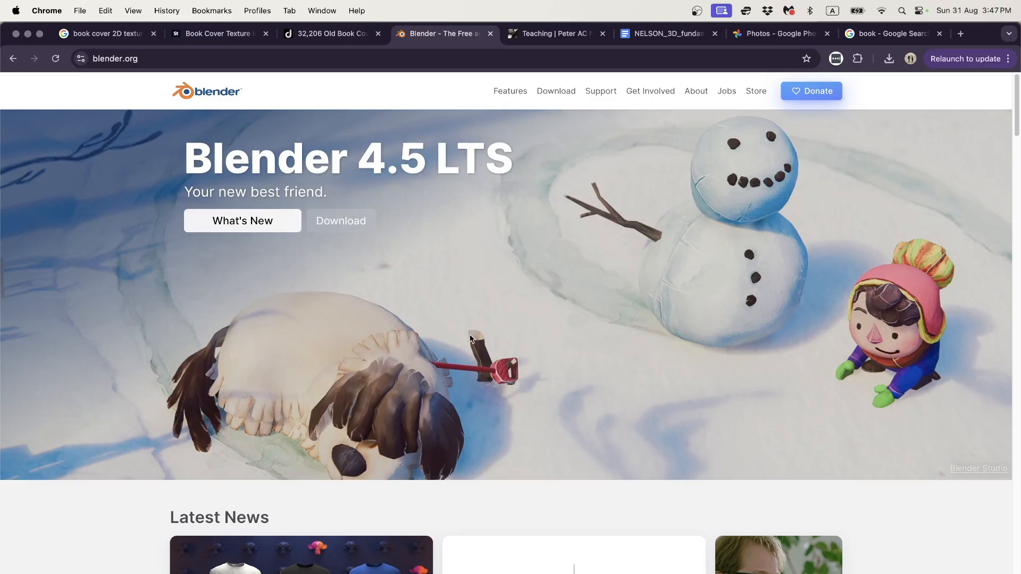
{"action": "scroll", "coordinate": [470, 338], "scroll_direction": "down", "scroll_amount": 7}
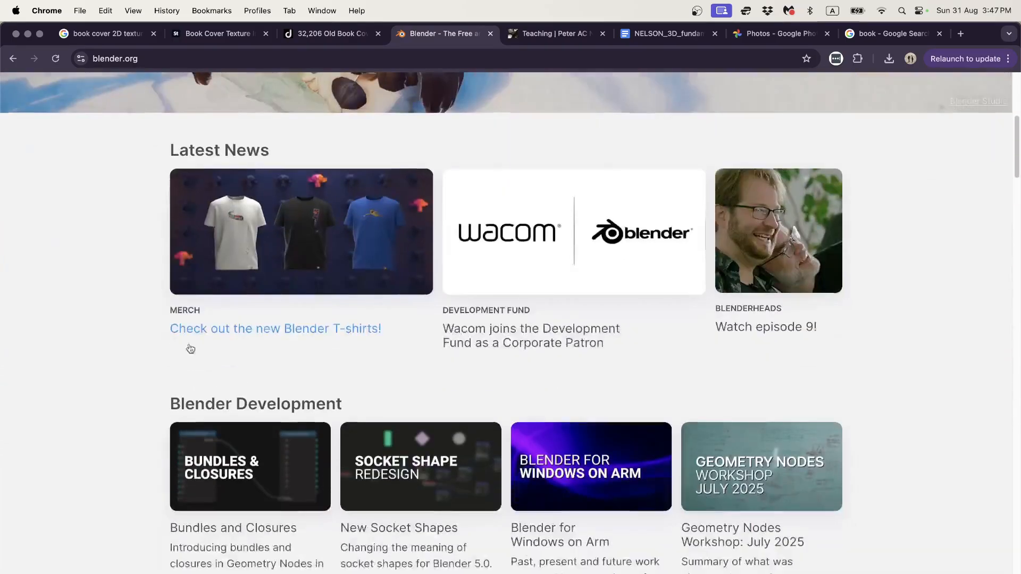
{"action": "scroll", "coordinate": [191, 349], "scroll_direction": "down", "scroll_amount": 12}
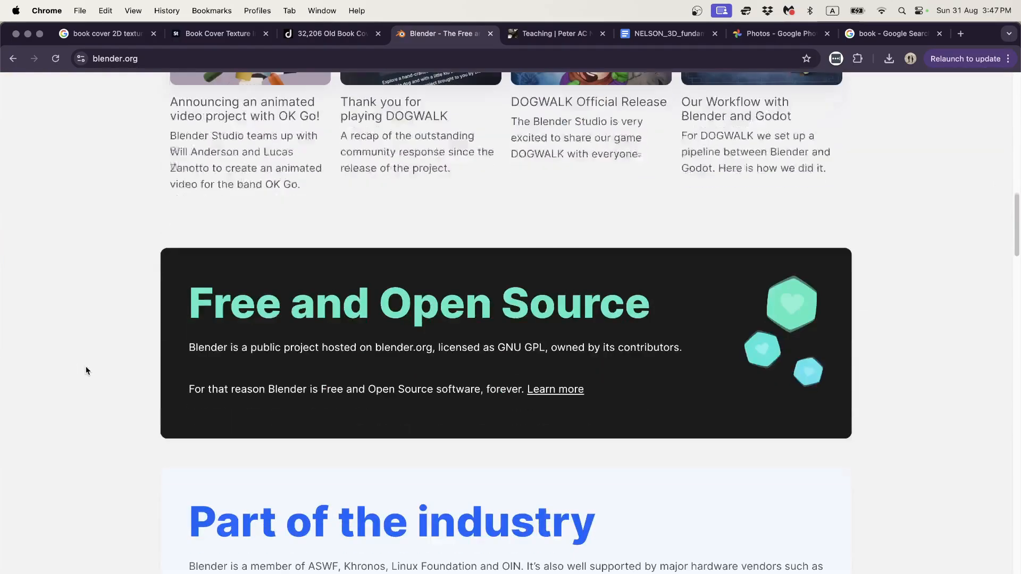
{"action": "scroll", "coordinate": [88, 368], "scroll_direction": "down", "scroll_amount": 2}
{"action": "scroll", "coordinate": [102, 387], "scroll_direction": "up", "scroll_amount": 18}
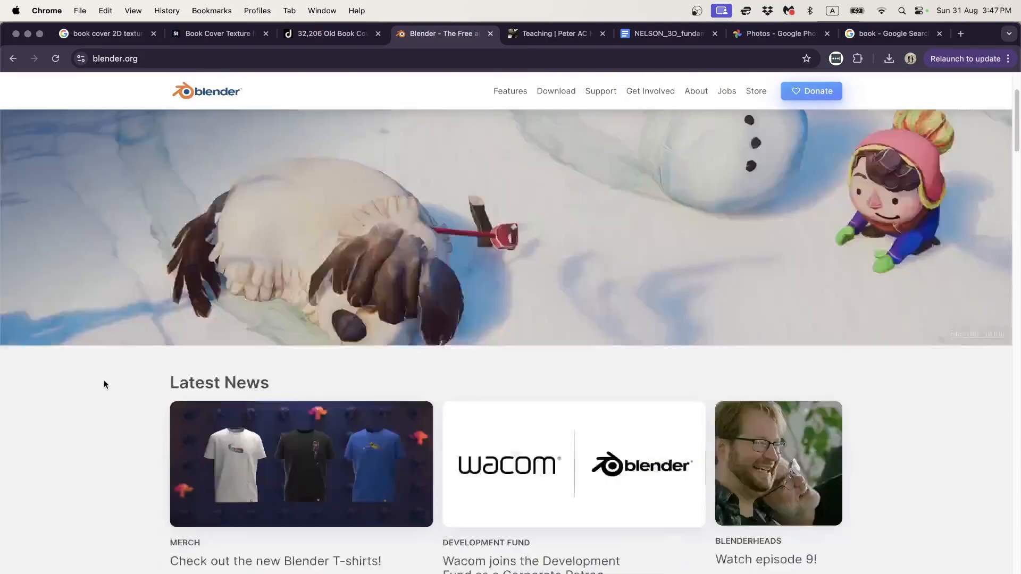
{"action": "scroll", "coordinate": [104, 384], "scroll_direction": "up", "scroll_amount": 3}
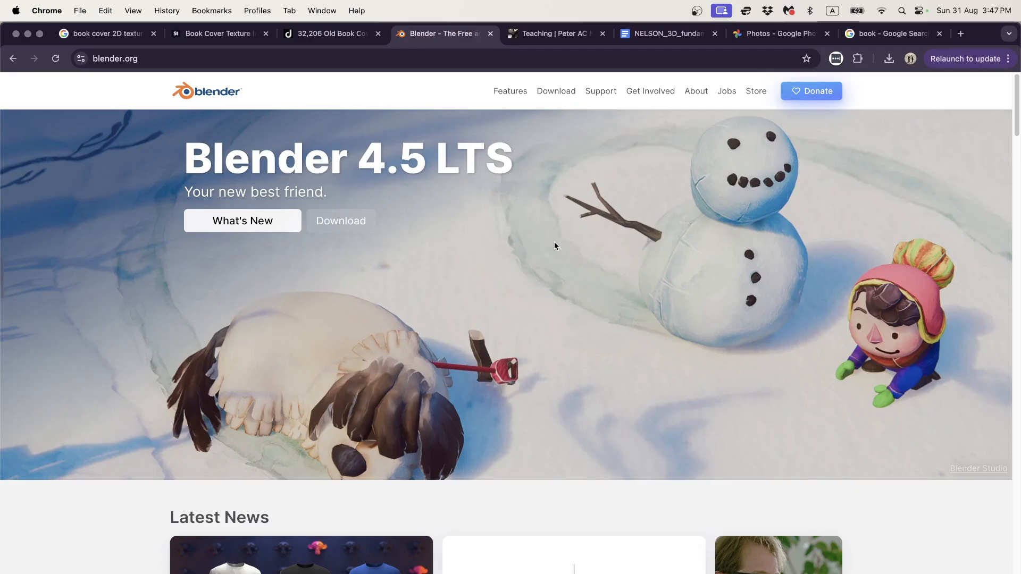
Step: Repeatedly highlight and clear the 'Blender 4.5 LTS' heading on blender.org
{"action": "left_click_drag", "start_coordinate": [181, 159], "coordinate": [510, 160]}
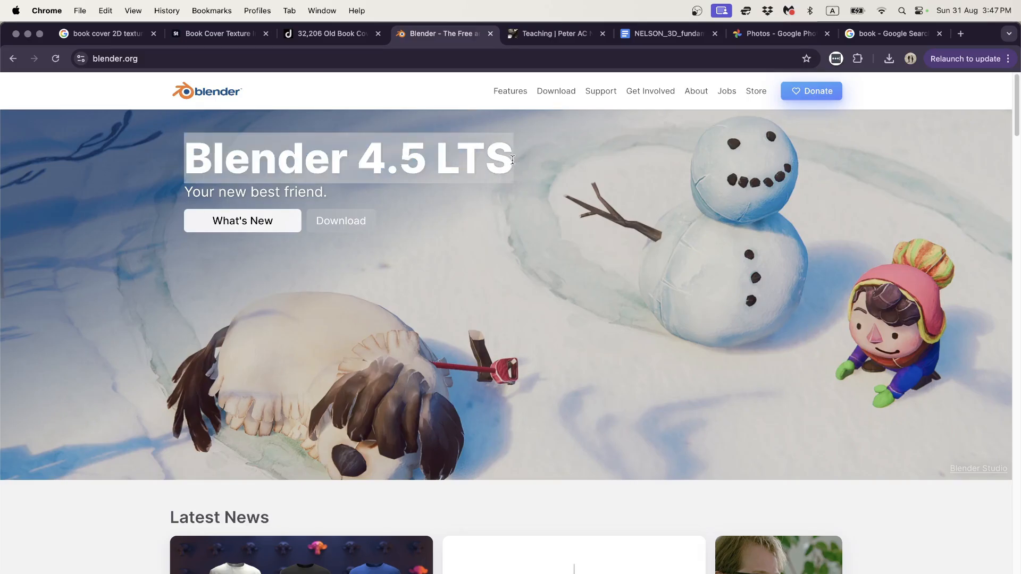
{"action": "left_click_drag", "start_coordinate": [512, 160], "coordinate": [200, 166]}
{"action": "left_click", "coordinate": [509, 169]}
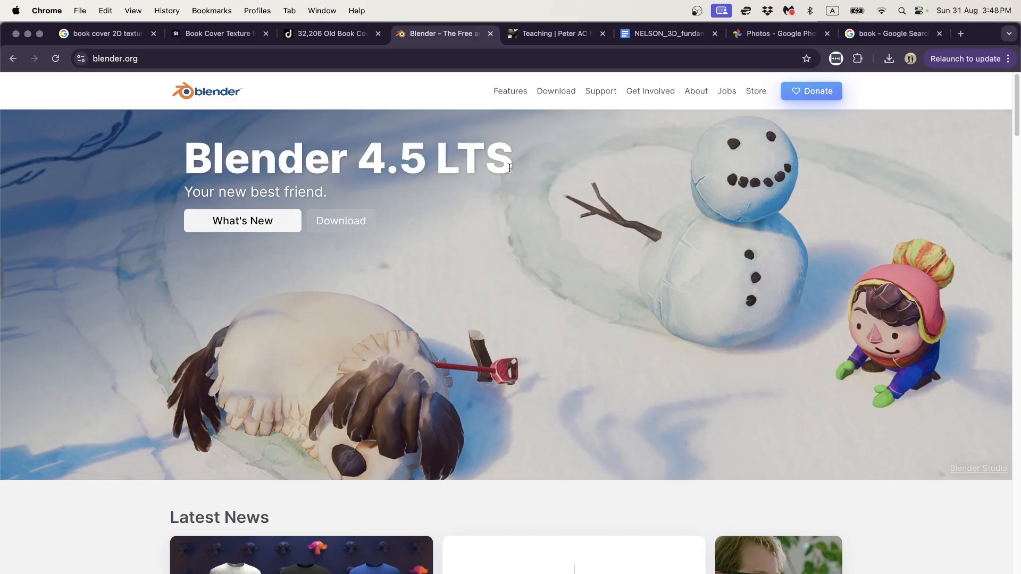
{"action": "left_click_drag", "start_coordinate": [511, 168], "coordinate": [191, 168]}
{"action": "left_click", "coordinate": [186, 170]}
{"action": "left_click_drag", "start_coordinate": [196, 158], "coordinate": [510, 148]}
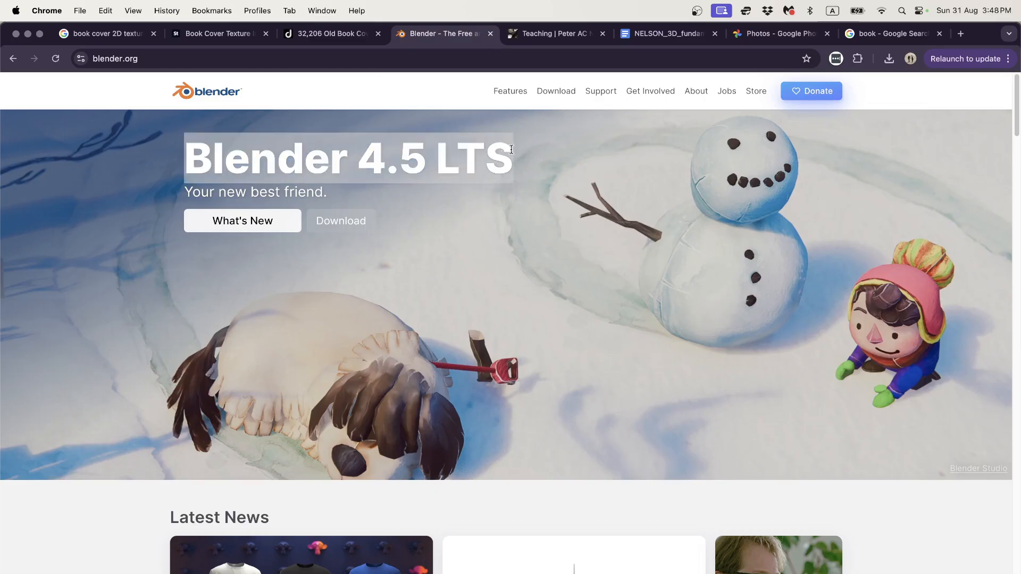
{"action": "left_click", "coordinate": [537, 161]}
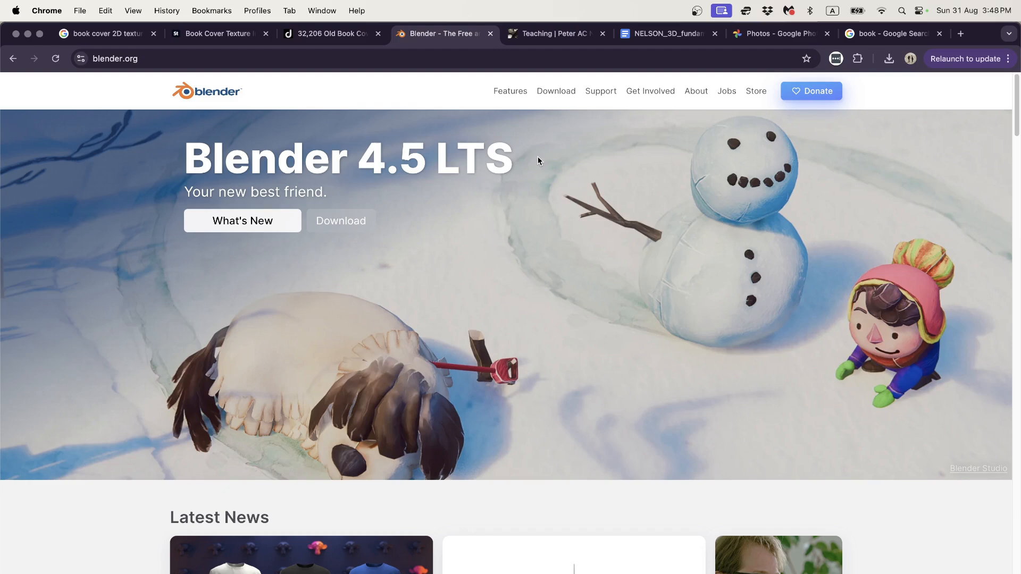
{"action": "left_click_drag", "start_coordinate": [513, 152], "coordinate": [186, 153]}
{"action": "left_click", "coordinate": [187, 154]}
Step: Highlight 'Blender 4.5', select the version number 4.5, then return to Blender
{"action": "left_click_drag", "start_coordinate": [186, 152], "coordinate": [414, 153]}
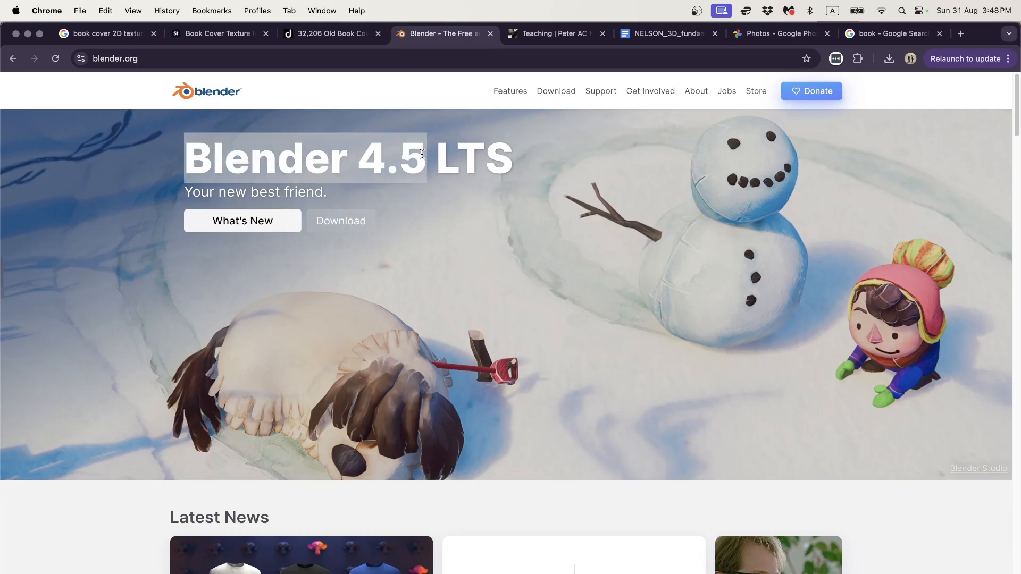
{"action": "double_click", "coordinate": [362, 154]}
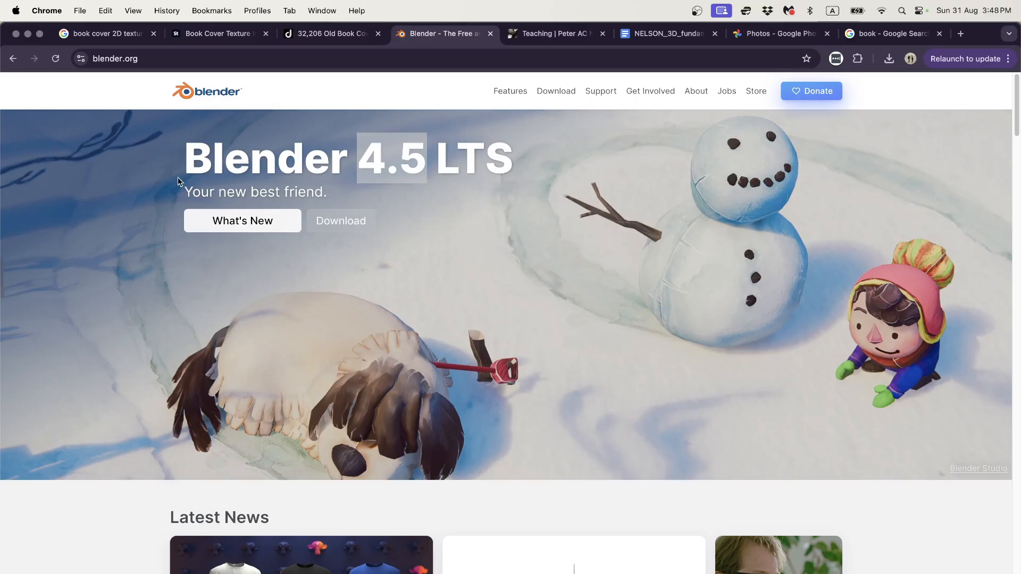
{"action": "left_click", "coordinate": [185, 164]}
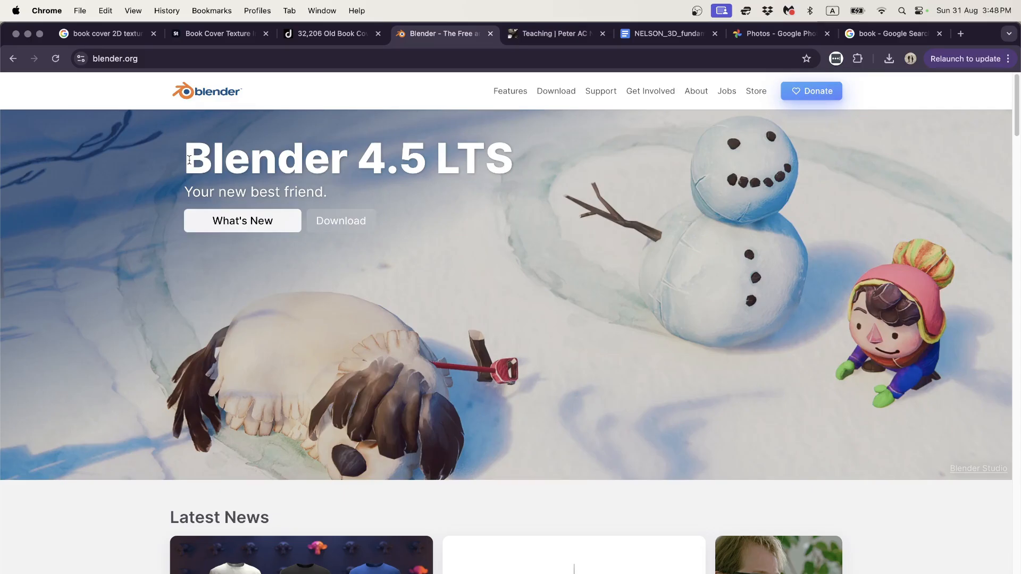
{"action": "left_click_drag", "start_coordinate": [187, 156], "coordinate": [513, 167]}
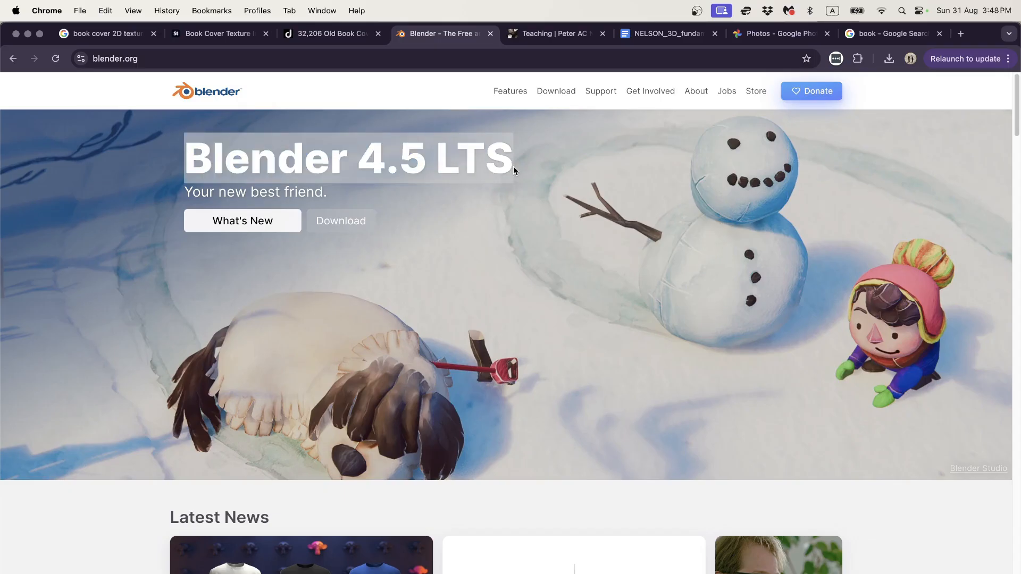
{"action": "left_click", "coordinate": [399, 169]}
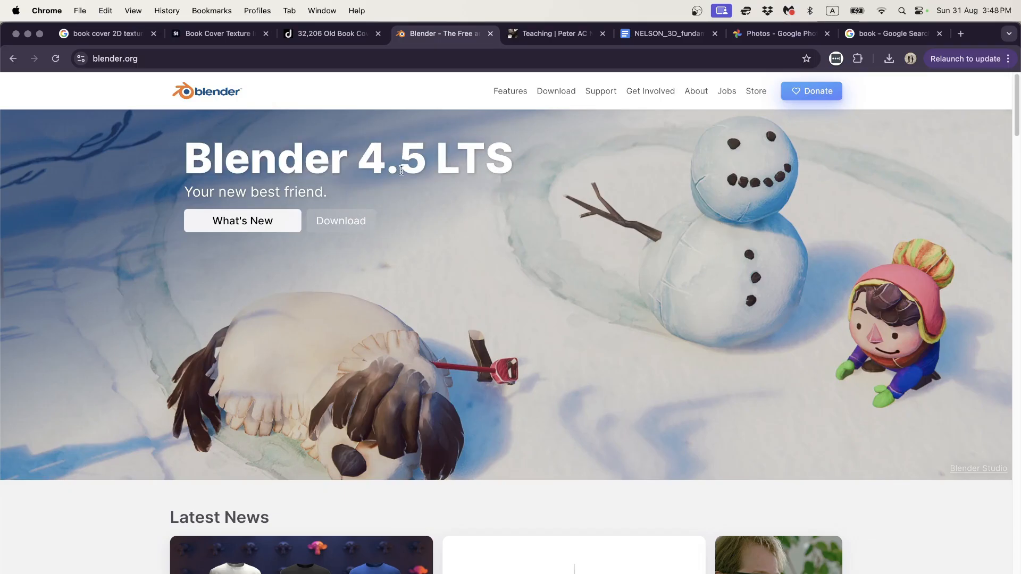
{"action": "key", "text": "super+Tab"}
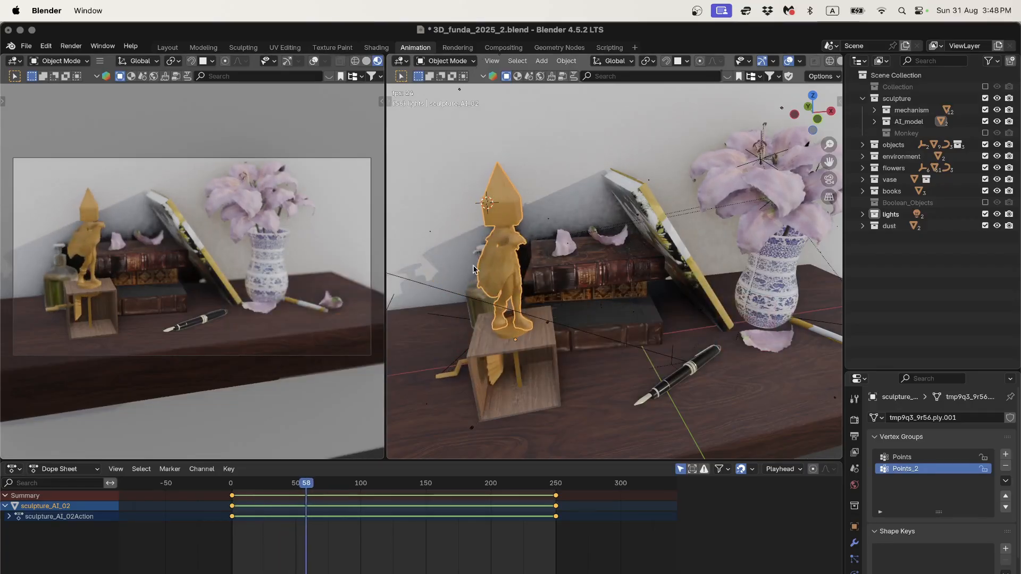
Step: Stop the animation playback and orbit around the yellow story book
{"action": "key", "text": "space"}
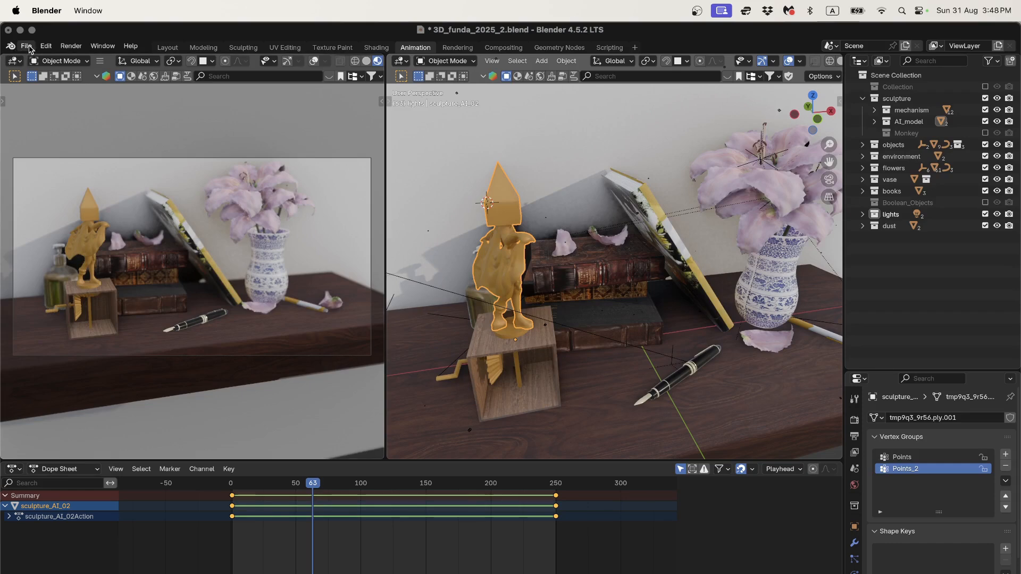
{"action": "left_click", "coordinate": [25, 46]}
{"action": "left_click", "coordinate": [642, 245]}
{"action": "middle_click_drag", "start_coordinate": [642, 242], "coordinate": [655, 259]}
{"action": "scroll", "coordinate": [606, 233], "scroll_direction": "up", "scroll_amount": 4}
{"action": "scroll", "coordinate": [645, 275], "scroll_direction": "down", "scroll_amount": 6}
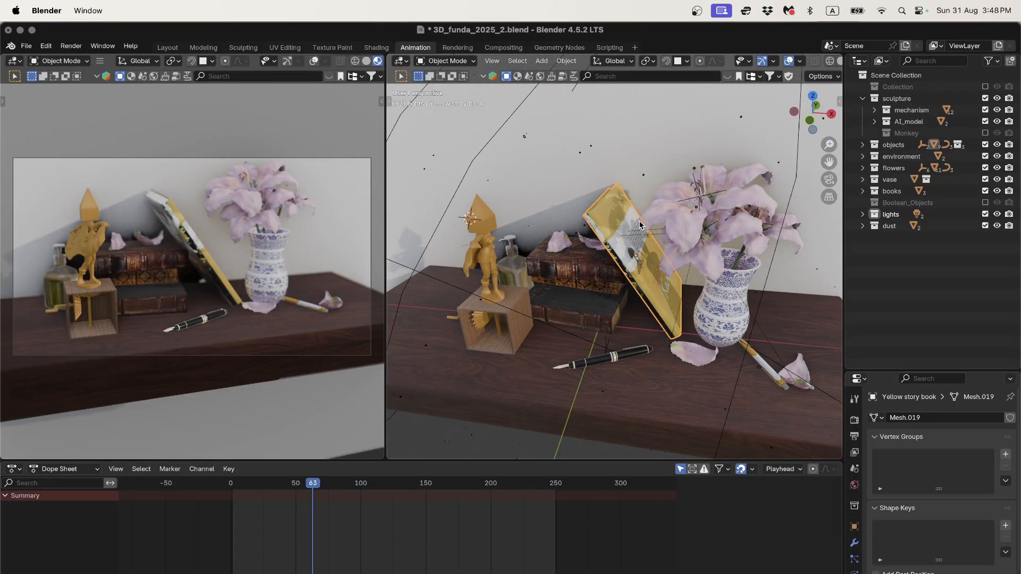
Step: Start a new General file, saving the still-life scene when prompted
{"action": "left_click", "coordinate": [26, 46]}
{"action": "mouse_move", "coordinate": [42, 60]}
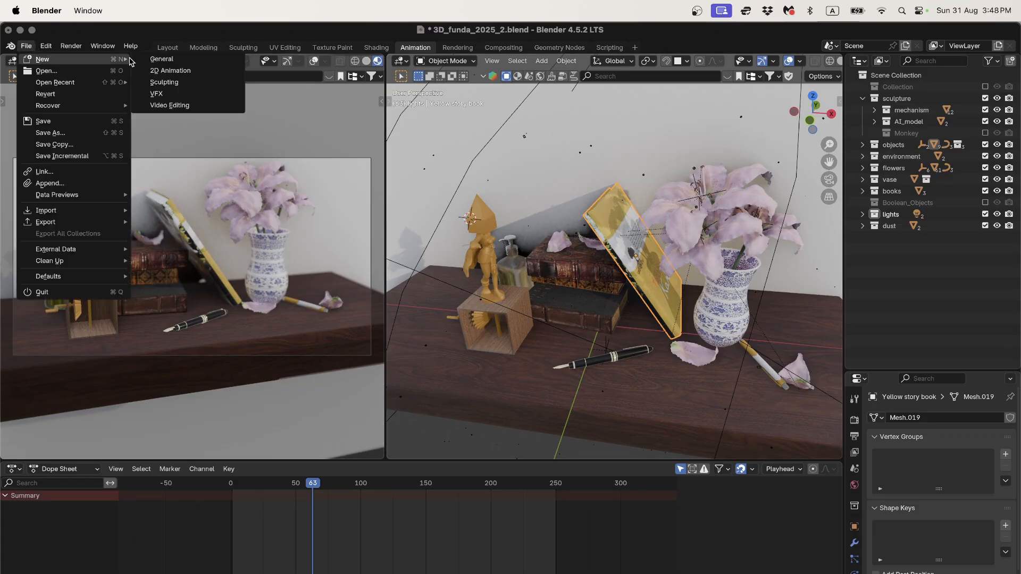
{"action": "left_click", "coordinate": [168, 59]}
{"action": "left_click", "coordinate": [602, 360]}
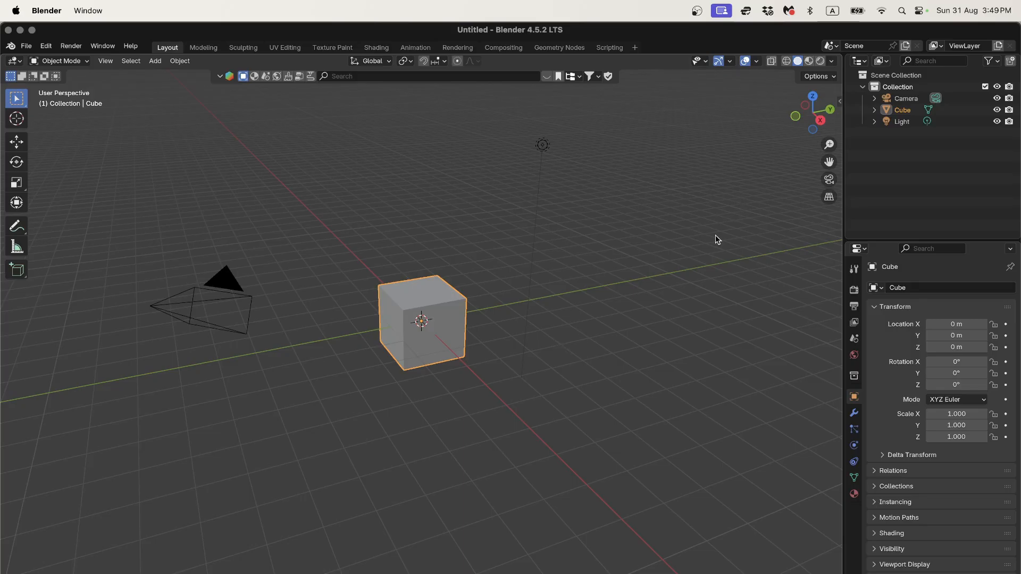
Step: Select the camera, cube and light, and switch the viewport to Rendered shading
{"action": "left_click", "coordinate": [232, 285]}
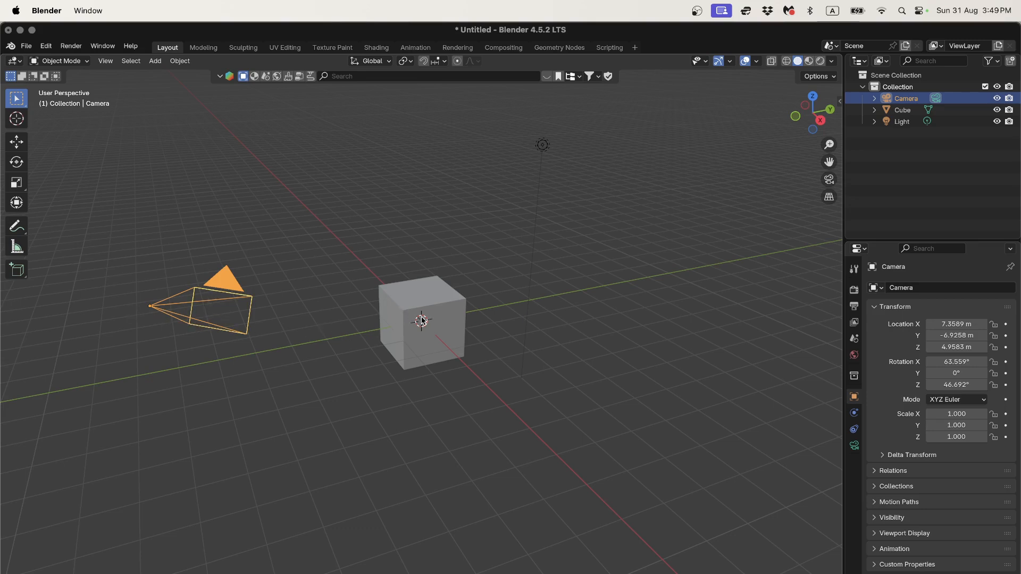
{"action": "left_click", "coordinate": [448, 301]}
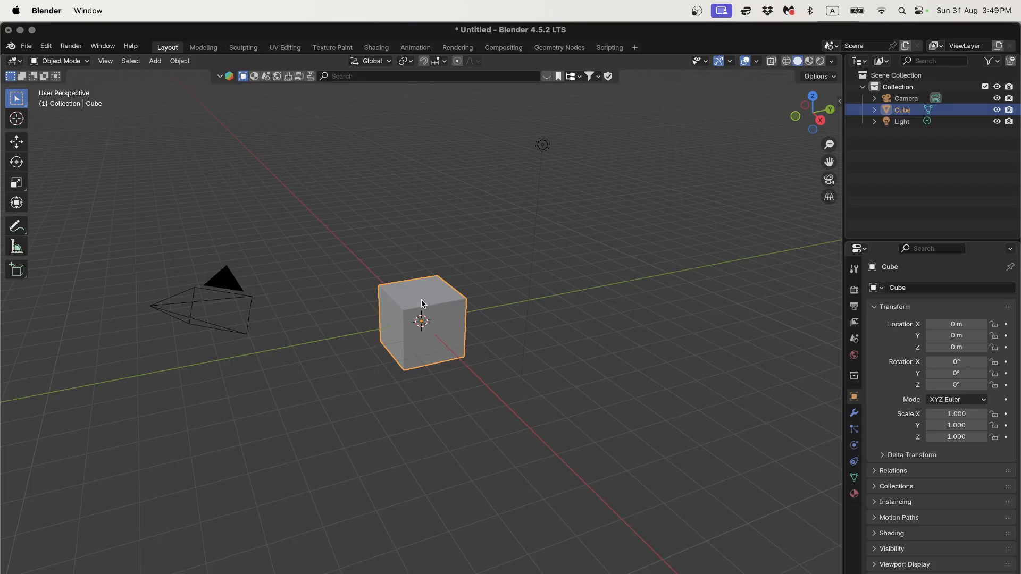
{"action": "left_click", "coordinate": [541, 146]}
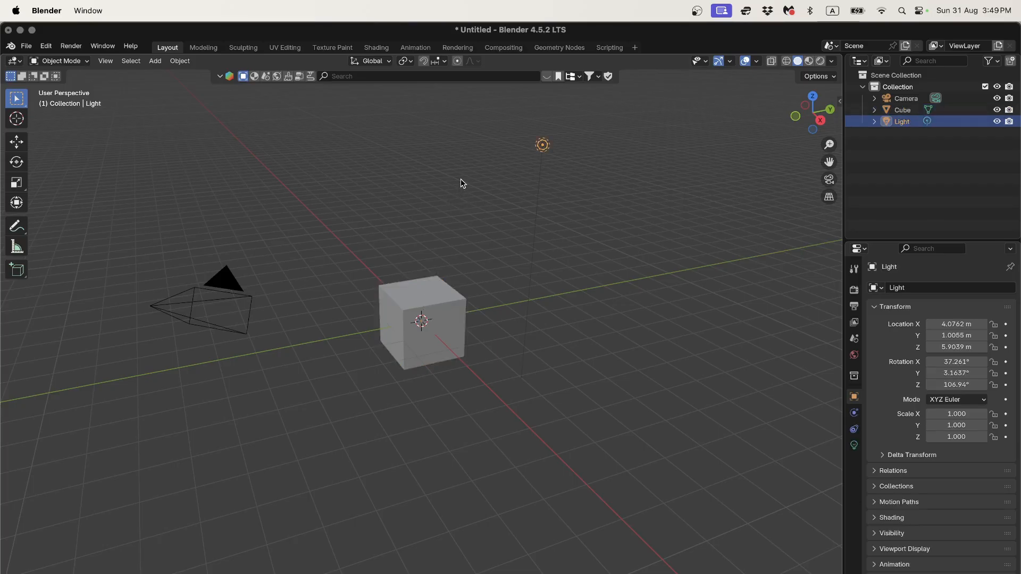
{"action": "key", "text": "z"}
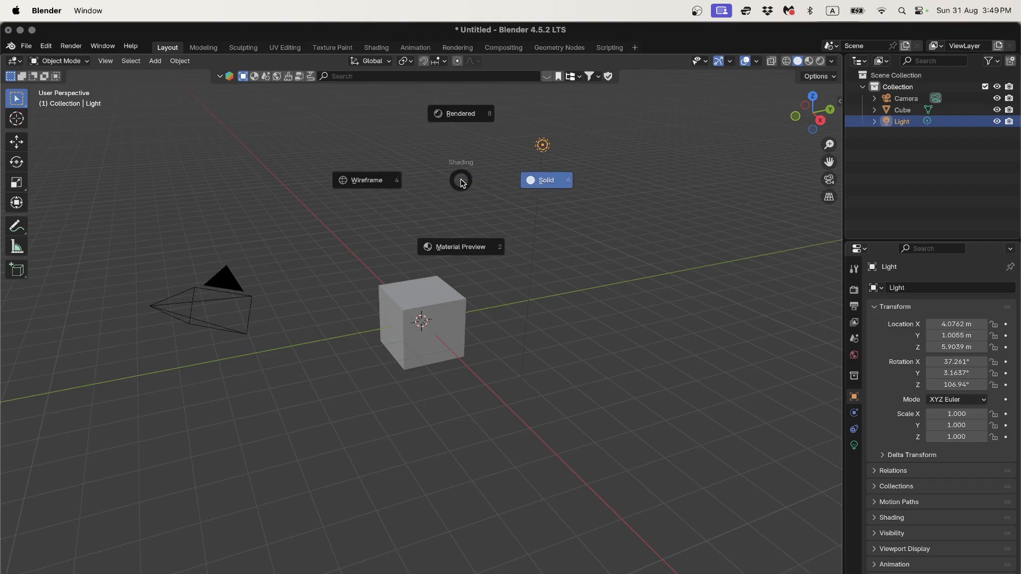
{"action": "left_click", "coordinate": [468, 123]}
{"action": "mouse_move", "coordinate": [461, 178]}
{"action": "middle_mouse_down"}
{"action": "mouse_move", "coordinate": [486, 175]}
{"action": "mouse_move", "coordinate": [468, 184]}
{"action": "middle_mouse_up"}
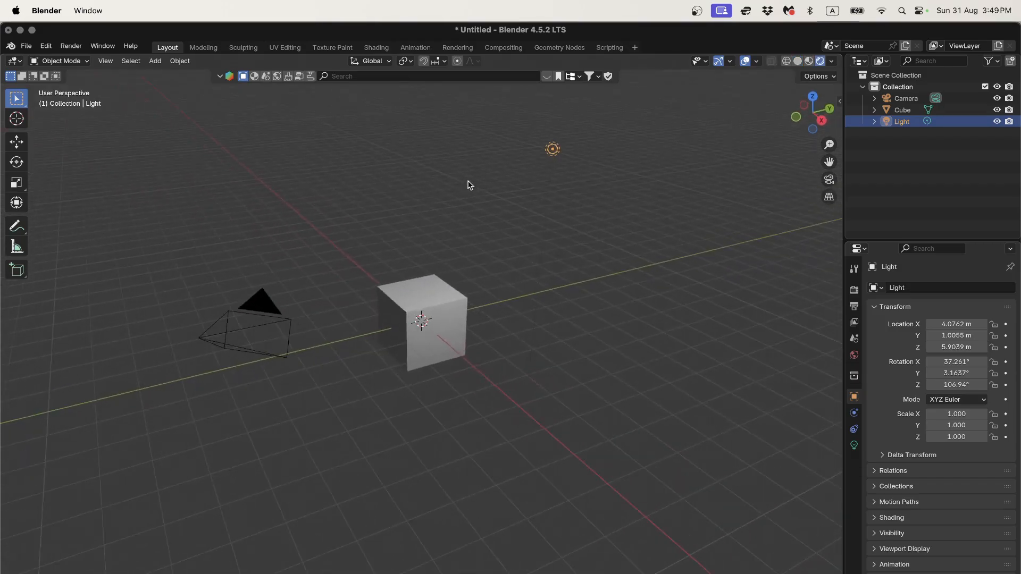
Step: Move the light above the cube and switch to the Animation workspace
{"action": "key", "text": "g"}
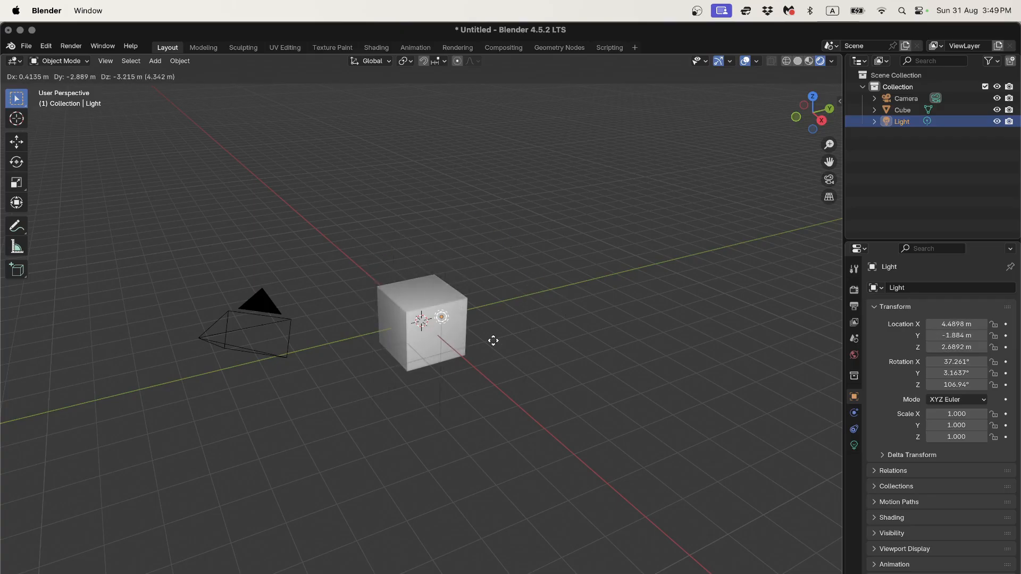
{"action": "left_click", "coordinate": [543, 234]}
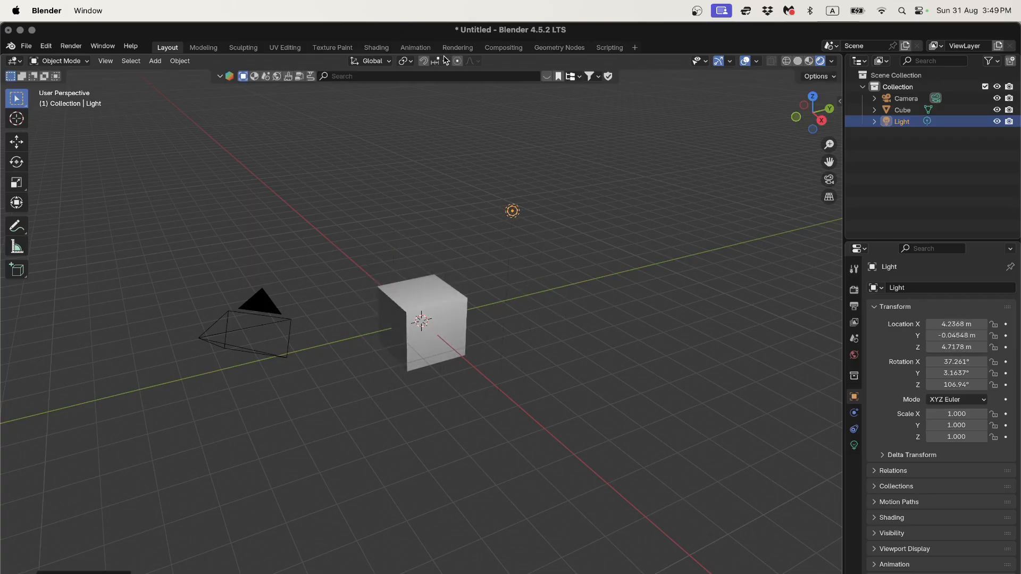
{"action": "left_click", "coordinate": [415, 47]}
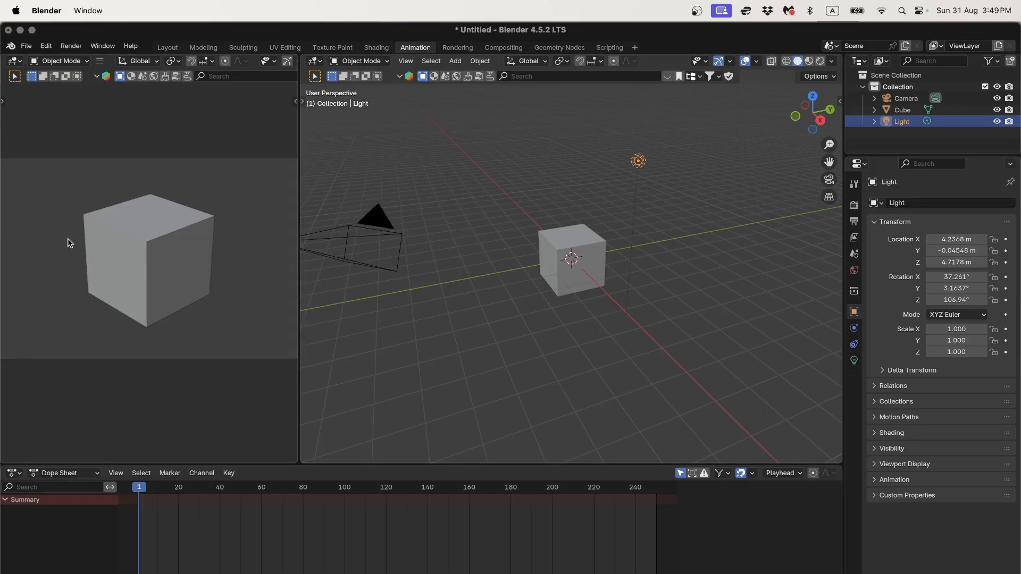
{"action": "left_click_drag", "start_coordinate": [639, 161], "coordinate": [636, 211]}
Step: Undo and cancel a camera move so it keeps its original location, then select the cube
{"action": "left_click", "coordinate": [384, 221]}
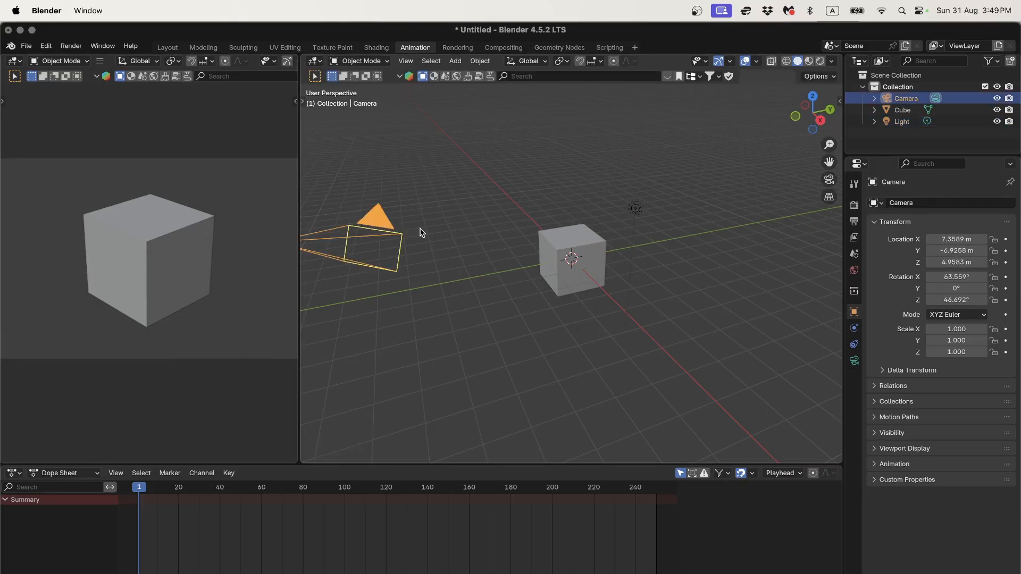
{"action": "key", "text": "g"}
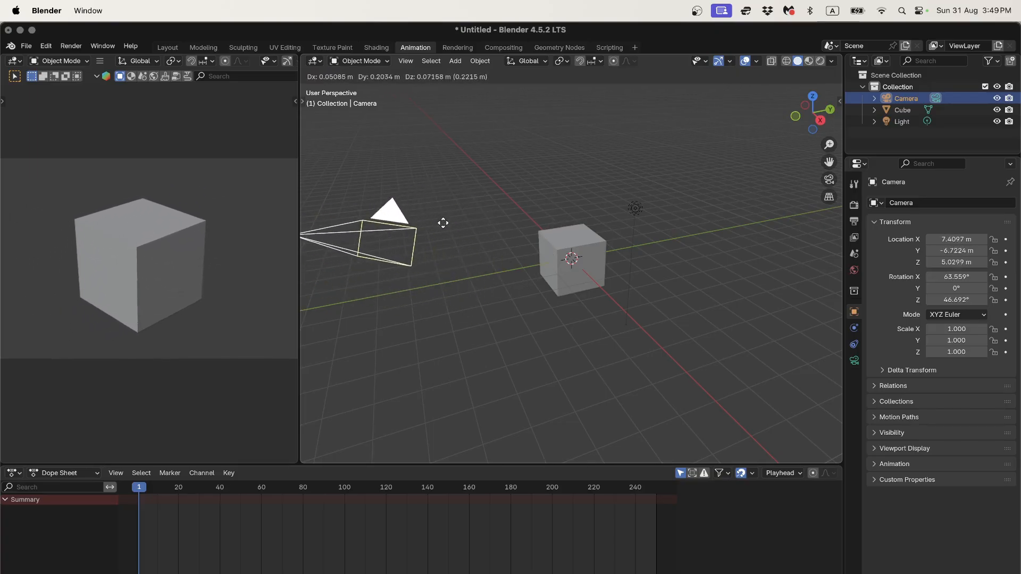
{"action": "left_click", "coordinate": [457, 243]}
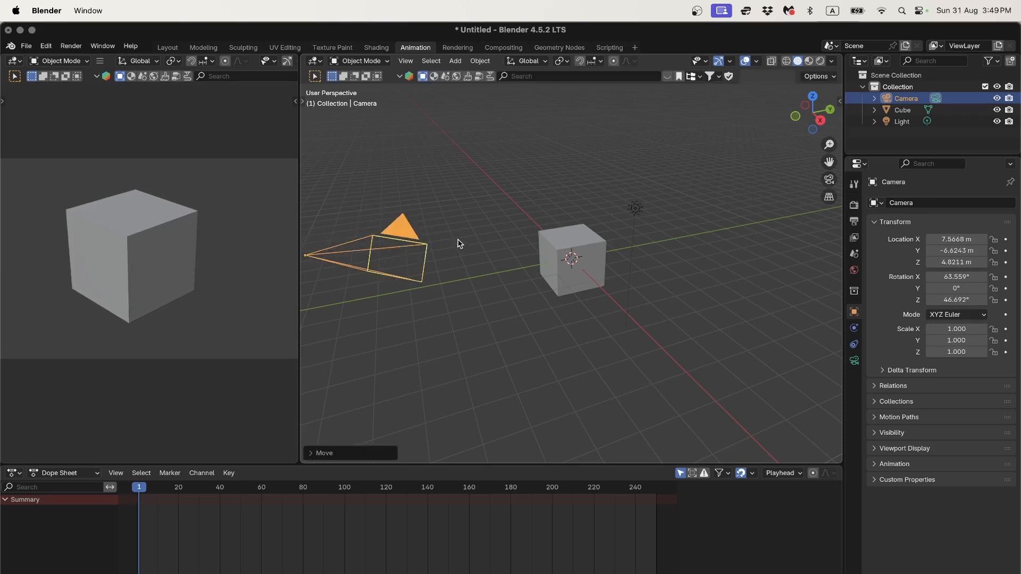
{"action": "key", "text": "super+z"}
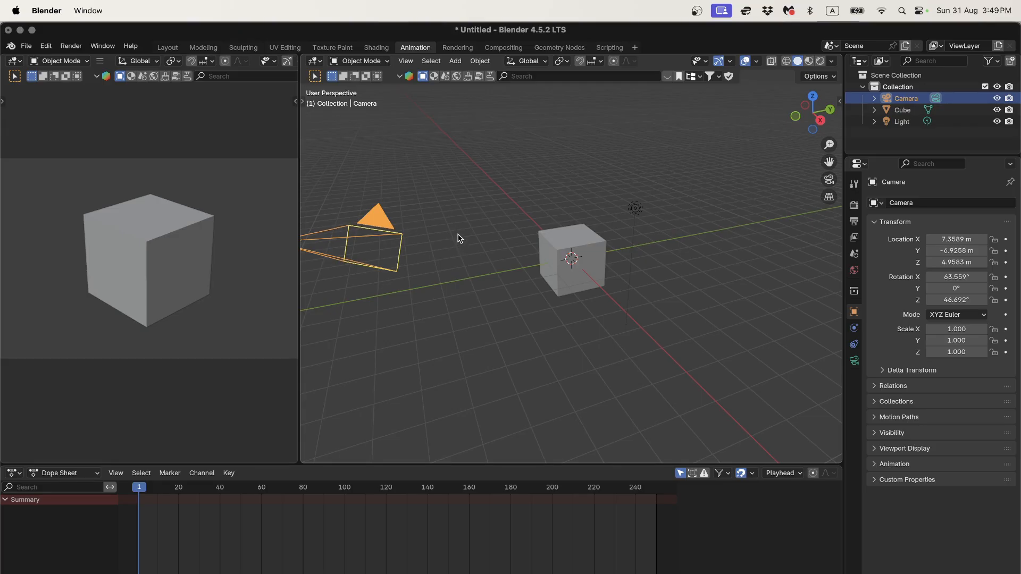
{"action": "key", "text": "g"}
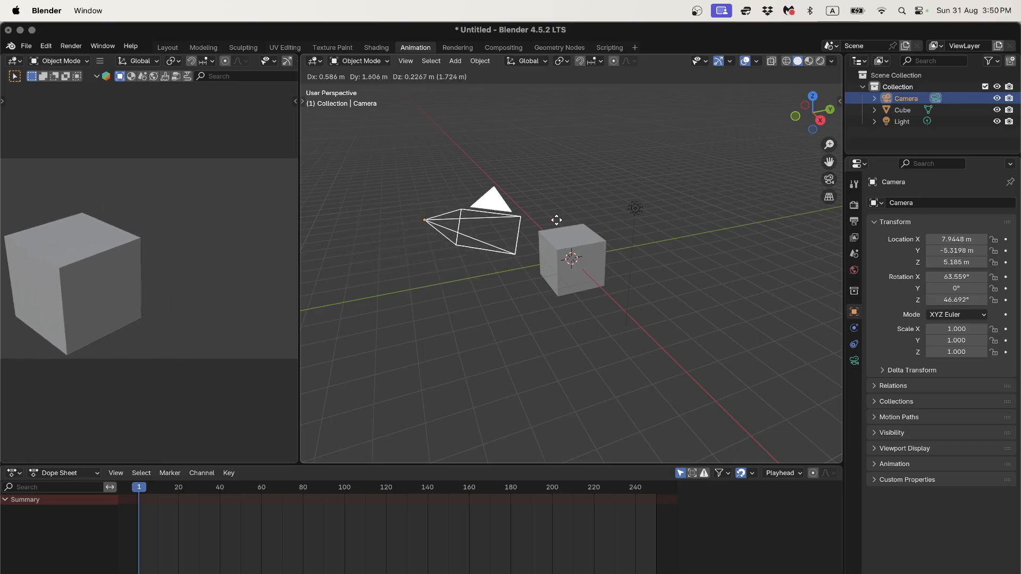
{"action": "key", "text": "Escape"}
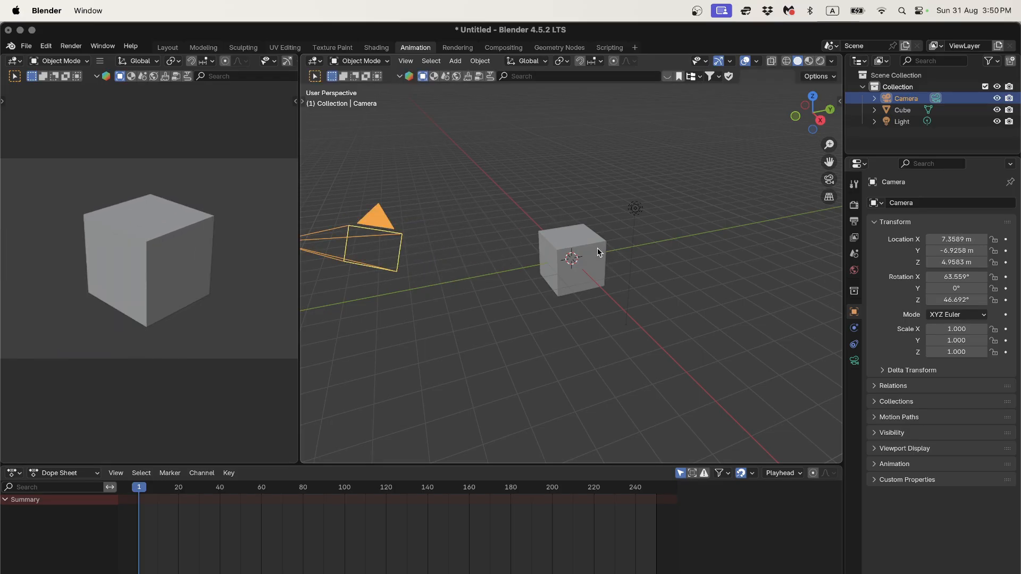
{"action": "left_click", "coordinate": [581, 257]}
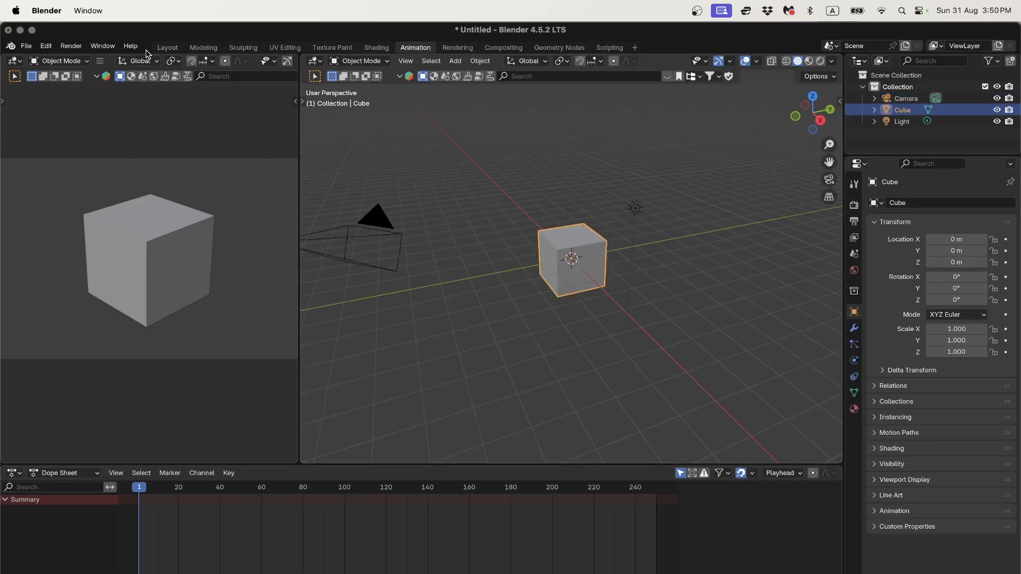
Step: Cycle through Layout, Modeling, UV Editing, Texture Paint, Shading, Animation and Rendering, ending on Layout
{"action": "left_click", "coordinate": [168, 48]}
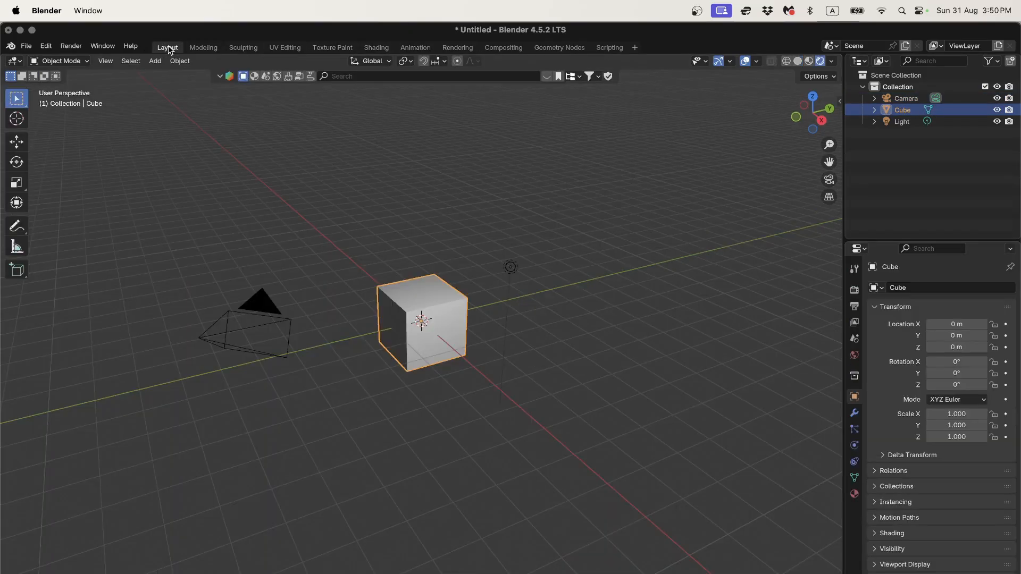
{"action": "left_click", "coordinate": [418, 47]}
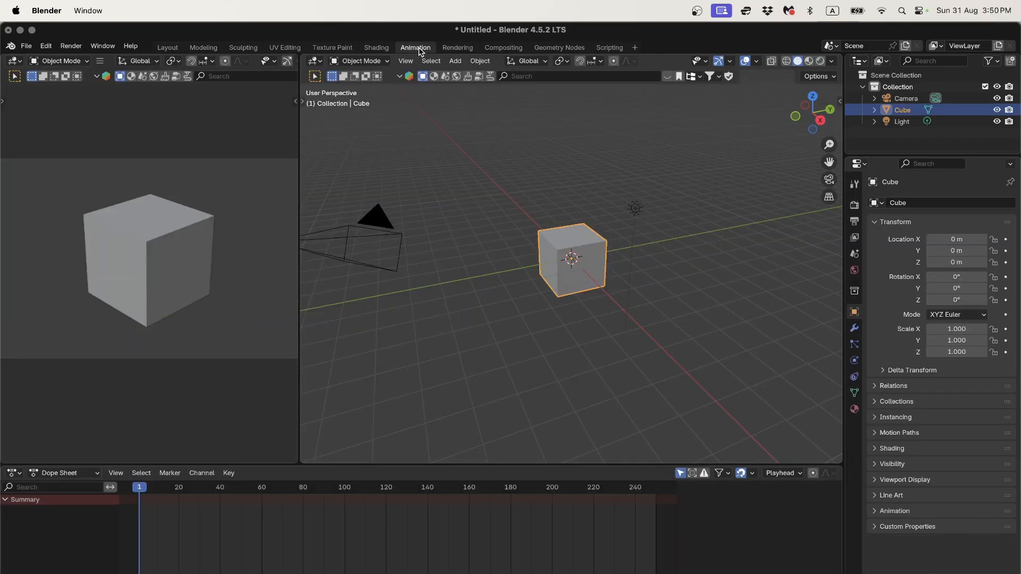
{"action": "left_click", "coordinate": [168, 50]}
{"action": "left_click", "coordinate": [208, 48]}
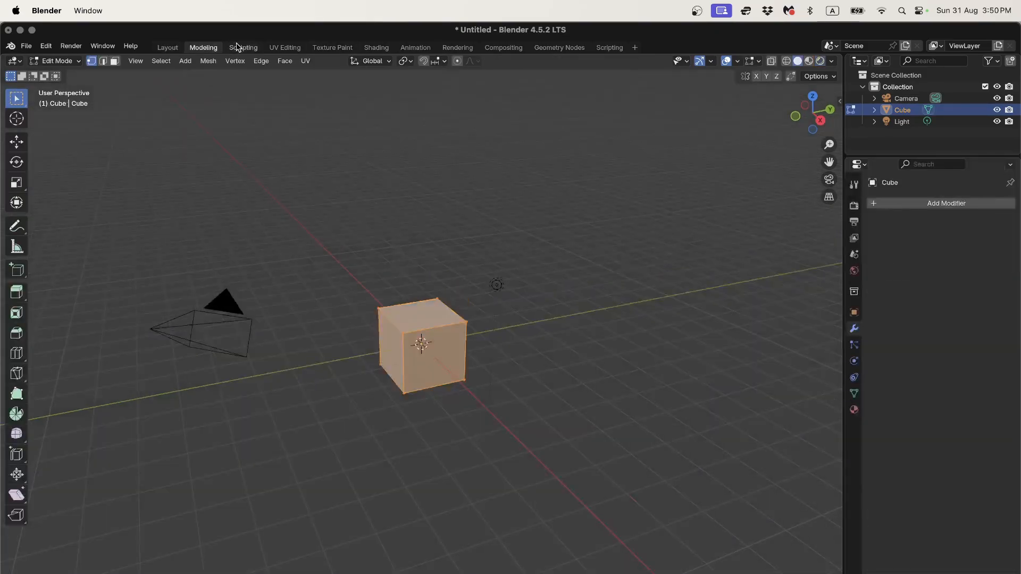
{"action": "left_click", "coordinate": [298, 49]}
{"action": "left_click", "coordinate": [333, 48]}
{"action": "left_click", "coordinate": [376, 47]}
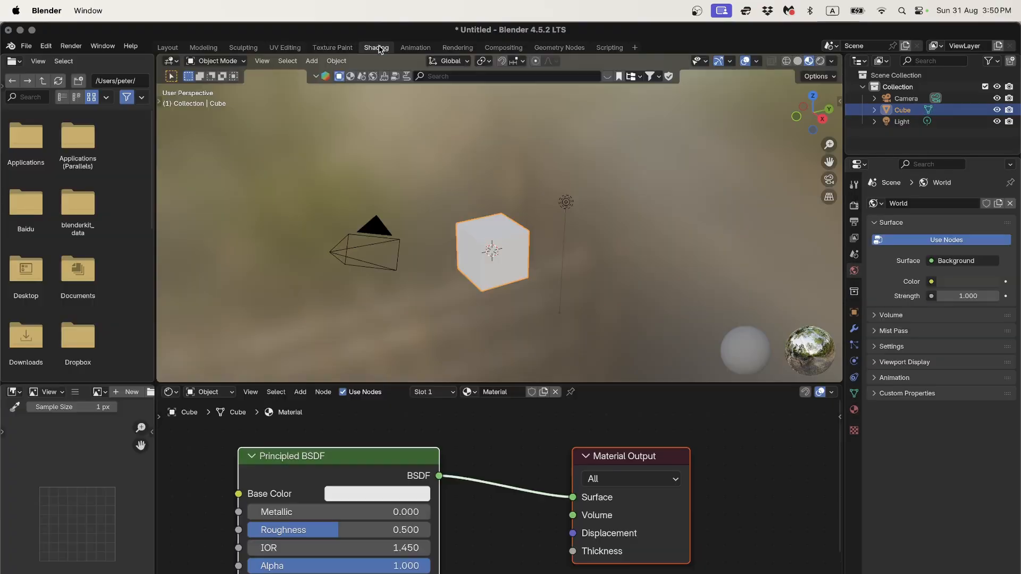
{"action": "left_click", "coordinate": [424, 48]}
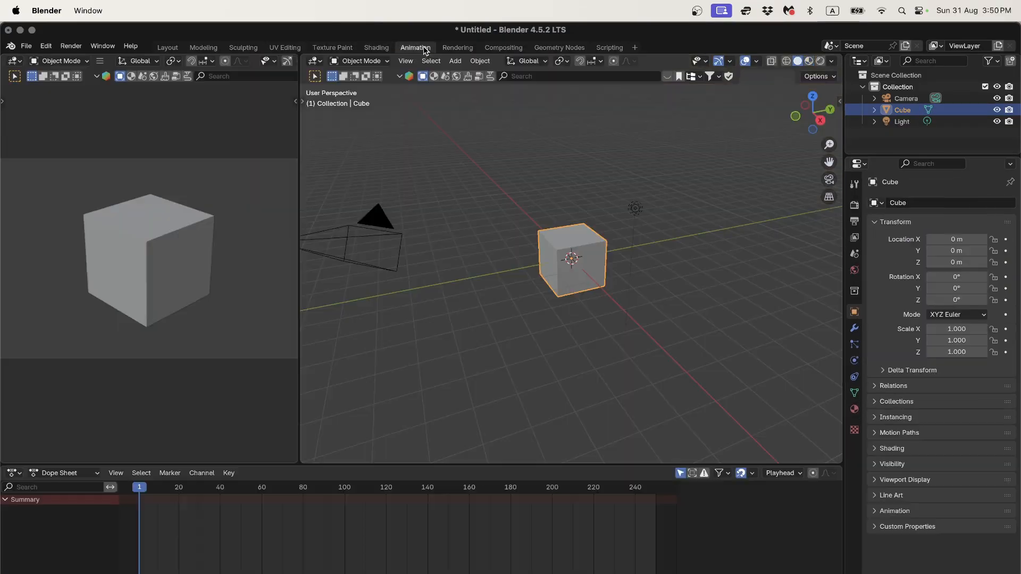
{"action": "left_click", "coordinate": [461, 49]}
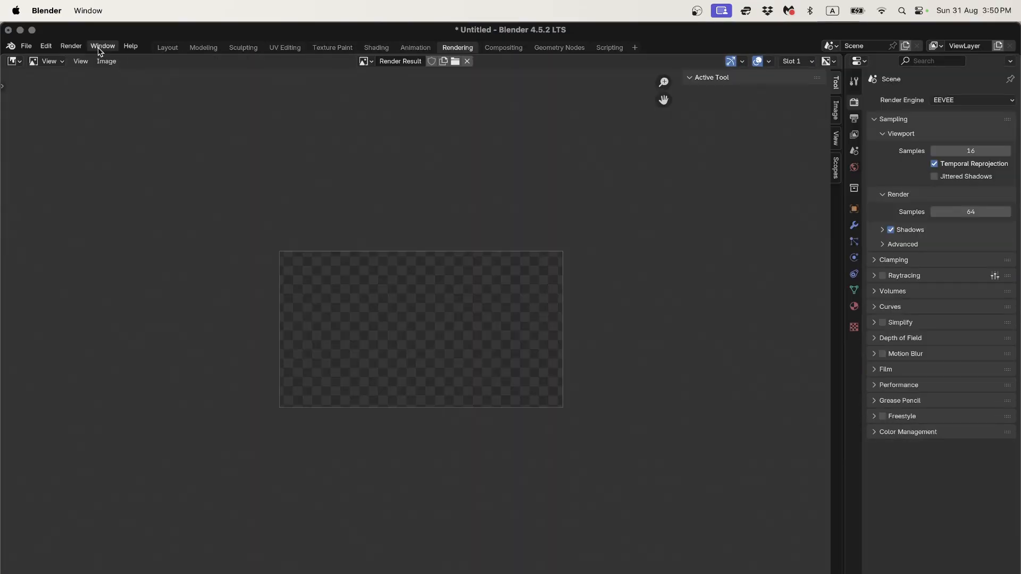
{"action": "left_click", "coordinate": [167, 48]}
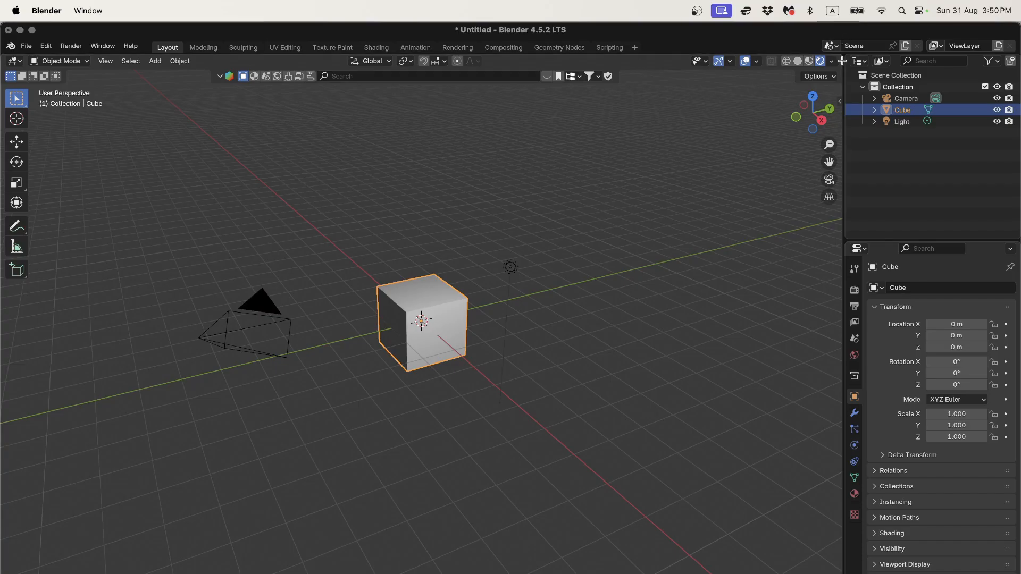
Step: Split the 3D view into two side-by-side areas and make the right one a Shader Editor
{"action": "left_click_drag", "start_coordinate": [841, 56], "coordinate": [392, 143]}
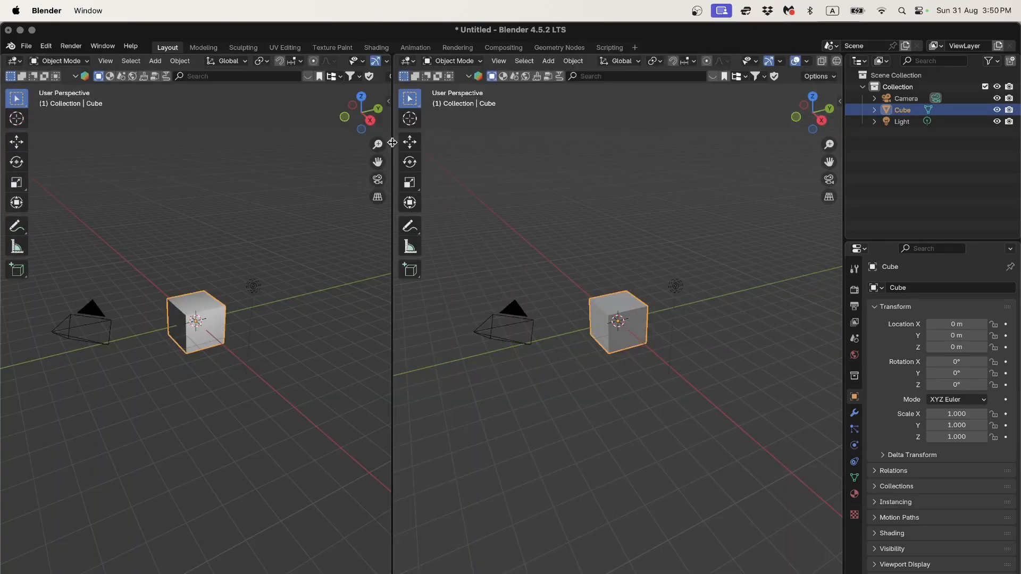
{"action": "left_click", "coordinate": [410, 61]}
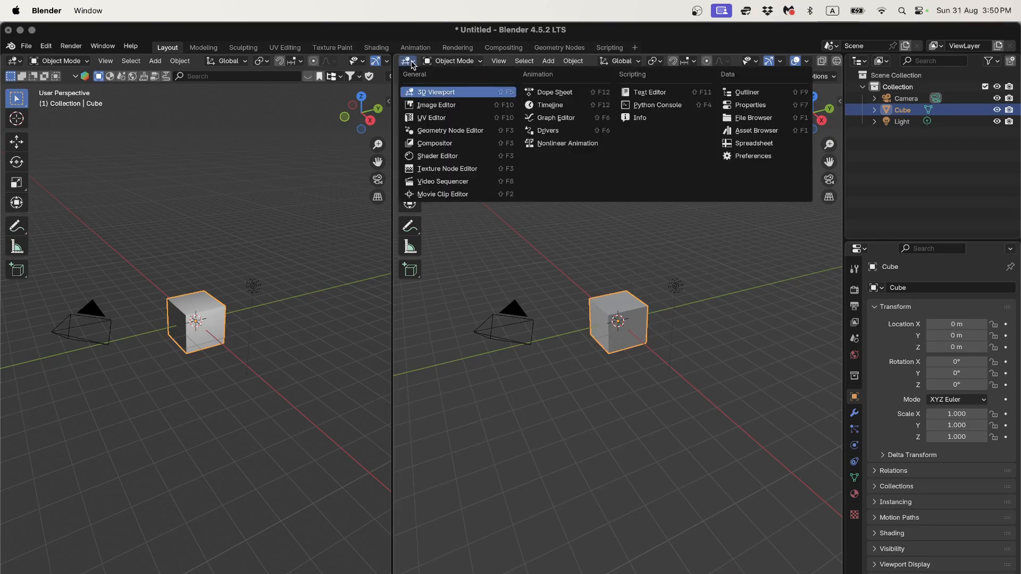
{"action": "left_click", "coordinate": [448, 157]}
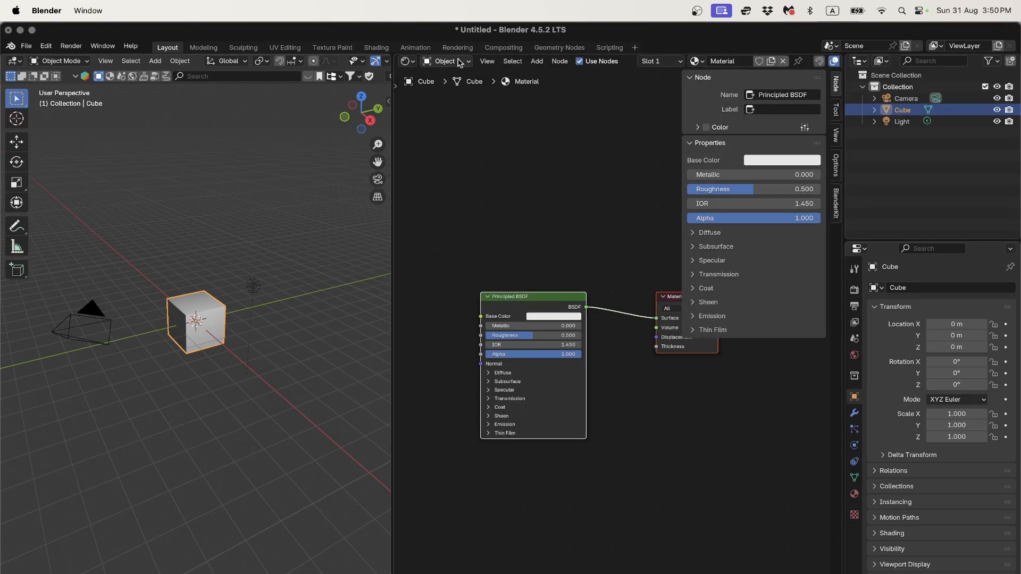
{"action": "left_click", "coordinate": [384, 49]}
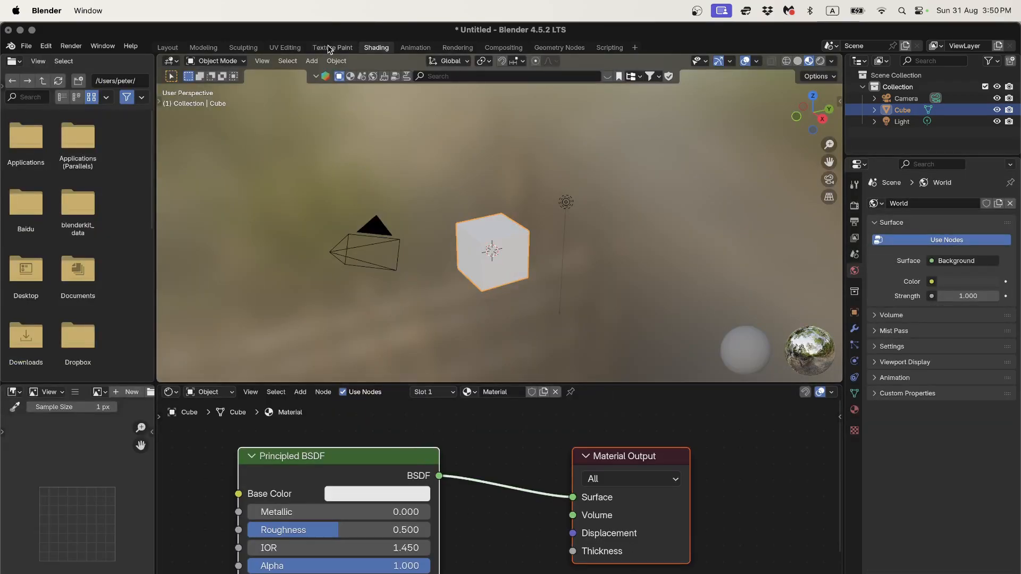
{"action": "left_click", "coordinate": [168, 48]}
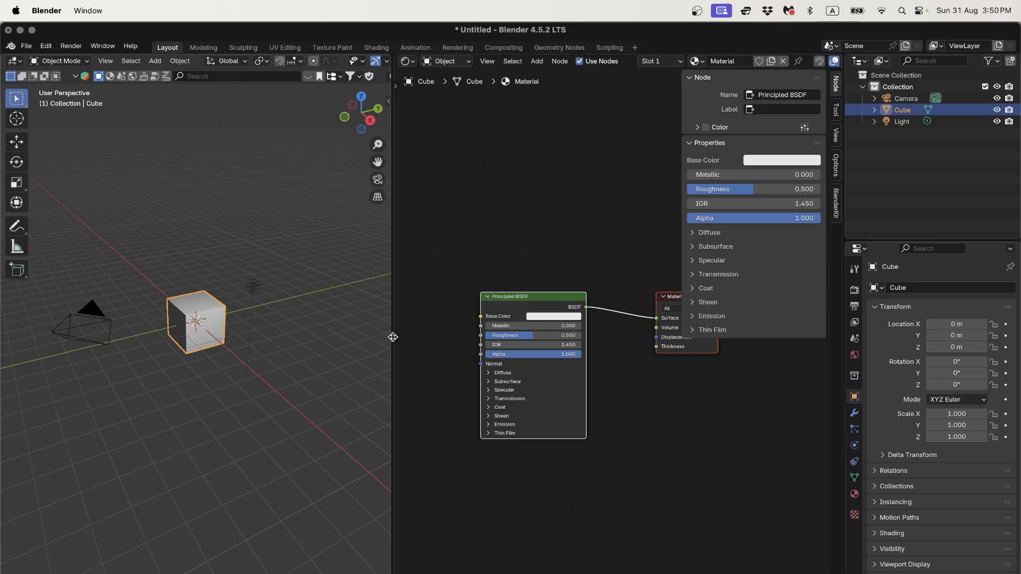
Step: Reveal and enlarge the timeline, and turn the node editor area into a 3D Viewport
{"action": "left_click_drag", "start_coordinate": [506, 573], "coordinate": [509, 530]}
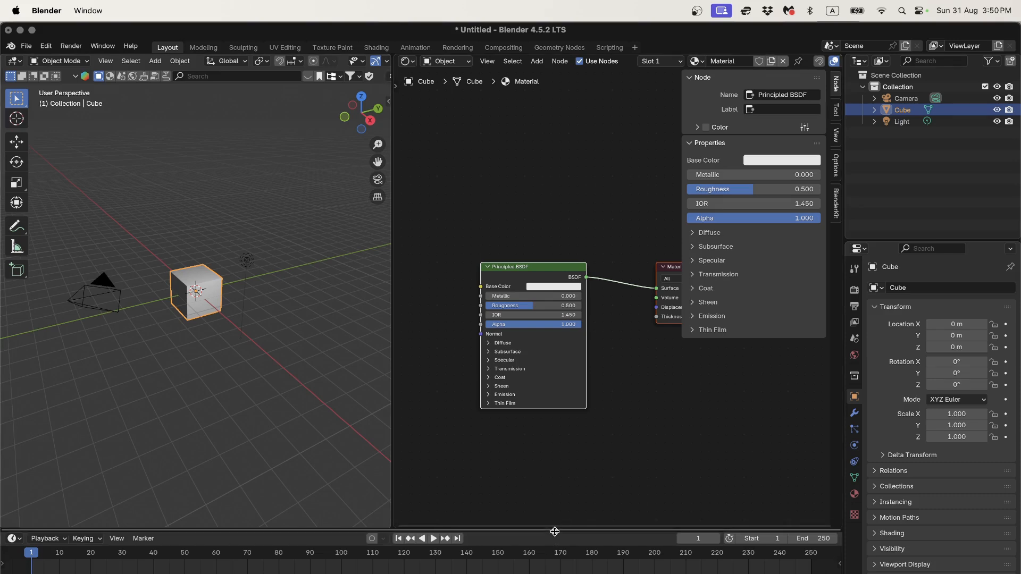
{"action": "left_click_drag", "start_coordinate": [555, 530], "coordinate": [555, 509]}
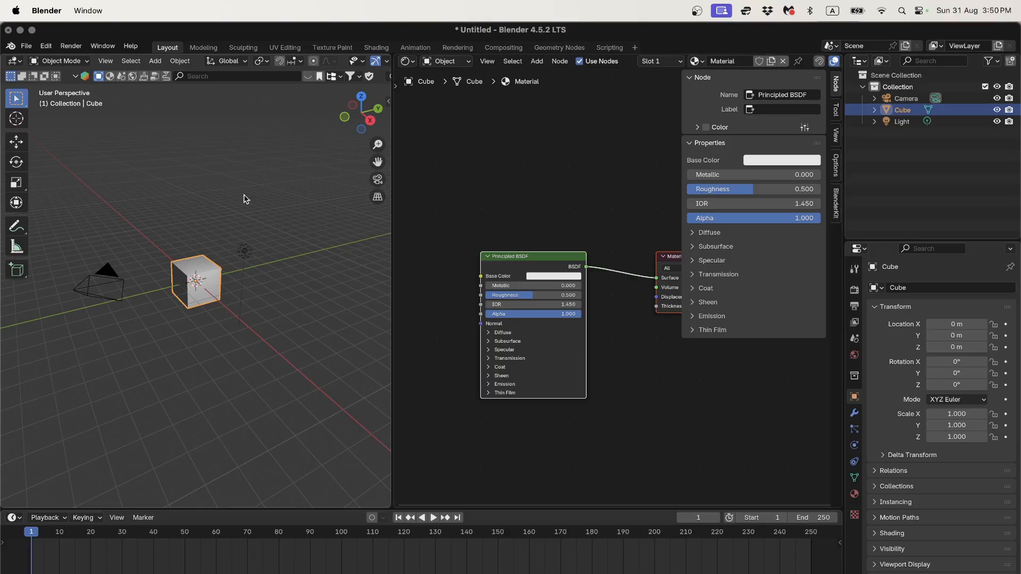
{"action": "left_click", "coordinate": [371, 123]}
{"action": "left_click", "coordinate": [408, 61]}
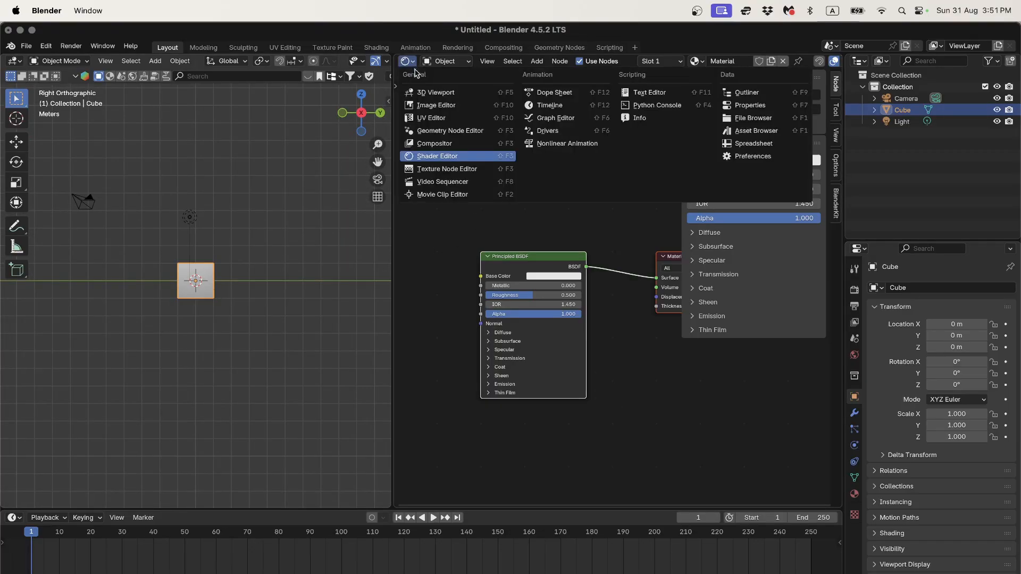
{"action": "left_click", "coordinate": [435, 93]}
{"action": "scroll", "coordinate": [579, 255], "scroll_direction": "up", "scroll_amount": 4}
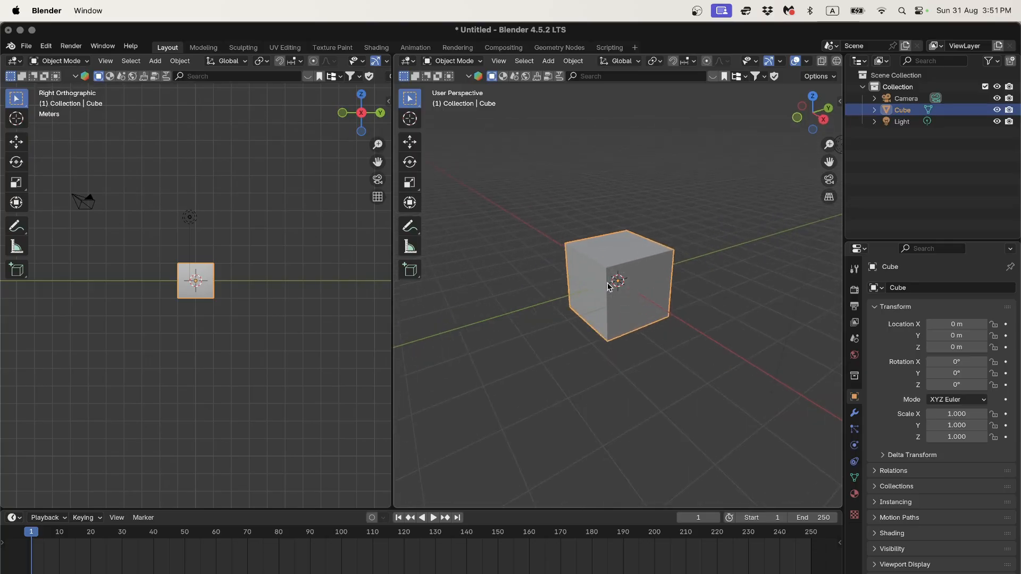
{"action": "scroll", "coordinate": [607, 282], "scroll_direction": "up", "scroll_amount": 2}
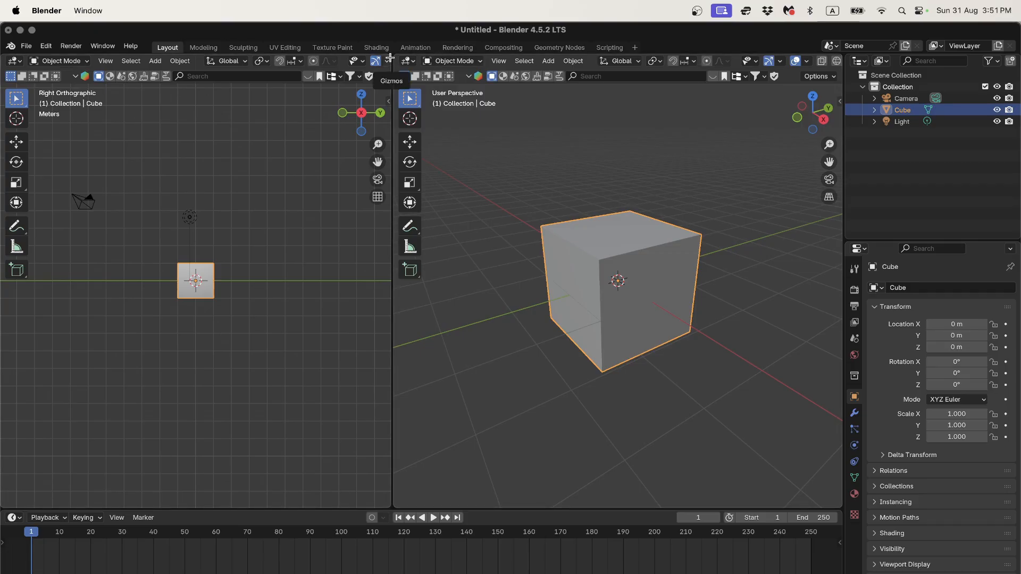
Step: Join the two 3D views into a single full-width viewport
{"action": "left_click_drag", "start_coordinate": [389, 57], "coordinate": [459, 66]}
{"action": "middle_click_drag", "start_coordinate": [526, 268], "coordinate": [471, 313]}
{"action": "scroll", "coordinate": [468, 303], "scroll_direction": "down", "scroll_amount": 3}
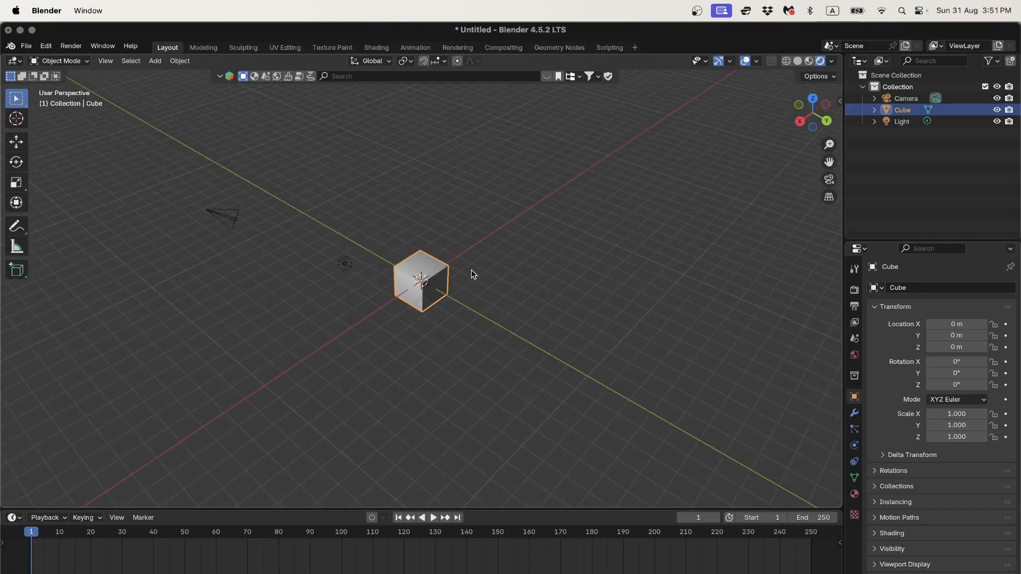
{"action": "left_click", "coordinate": [828, 121]}
{"action": "left_click", "coordinate": [830, 114]}
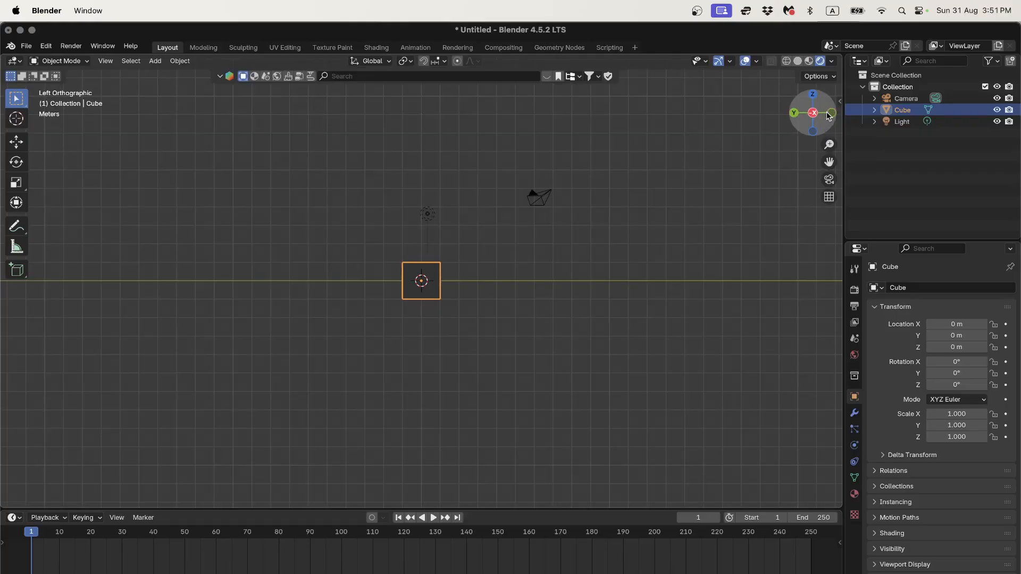
{"action": "left_click", "coordinate": [829, 111]}
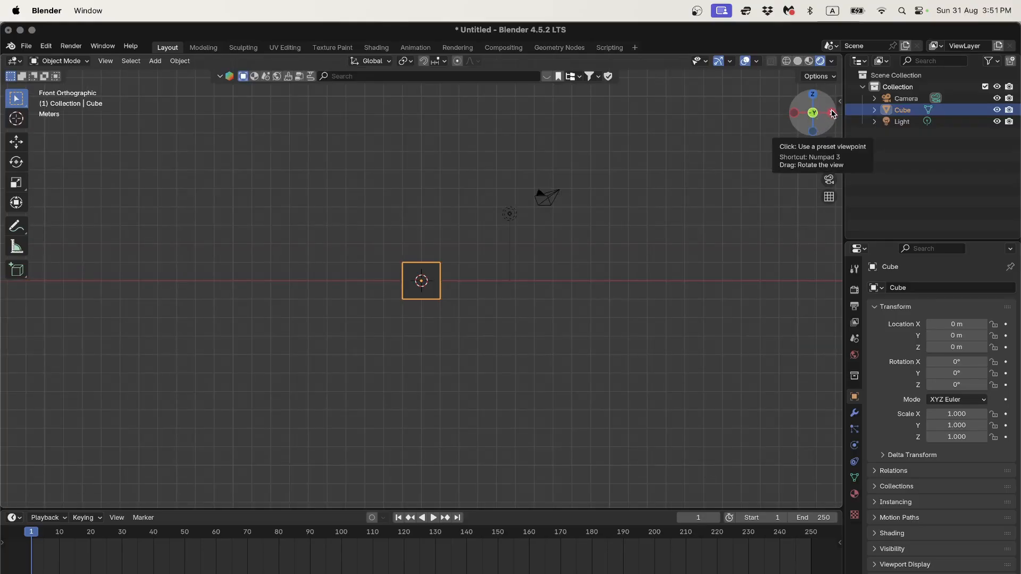
{"action": "left_click", "coordinate": [830, 113]}
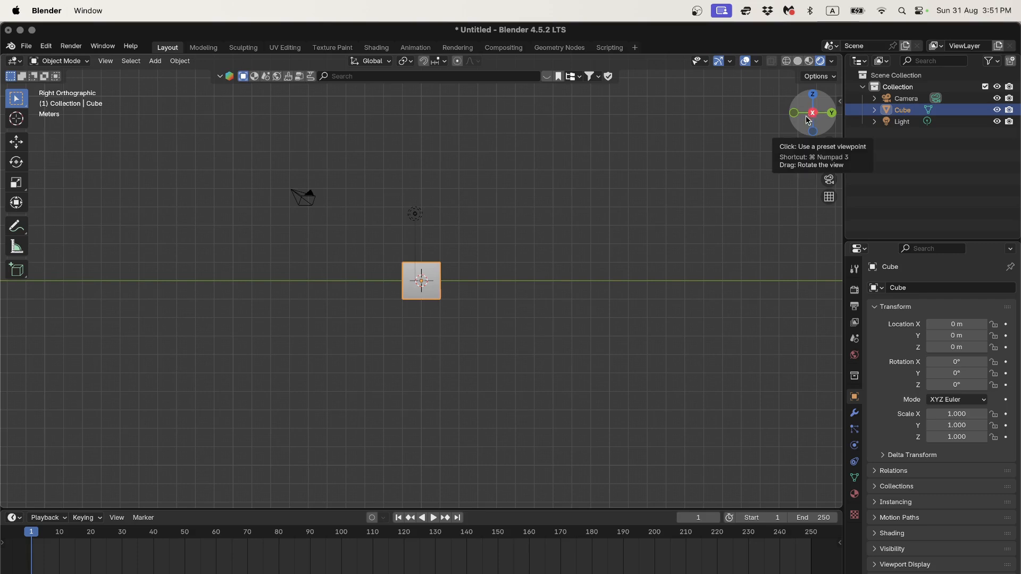
{"action": "left_click_drag", "start_coordinate": [807, 119], "coordinate": [770, 160]}
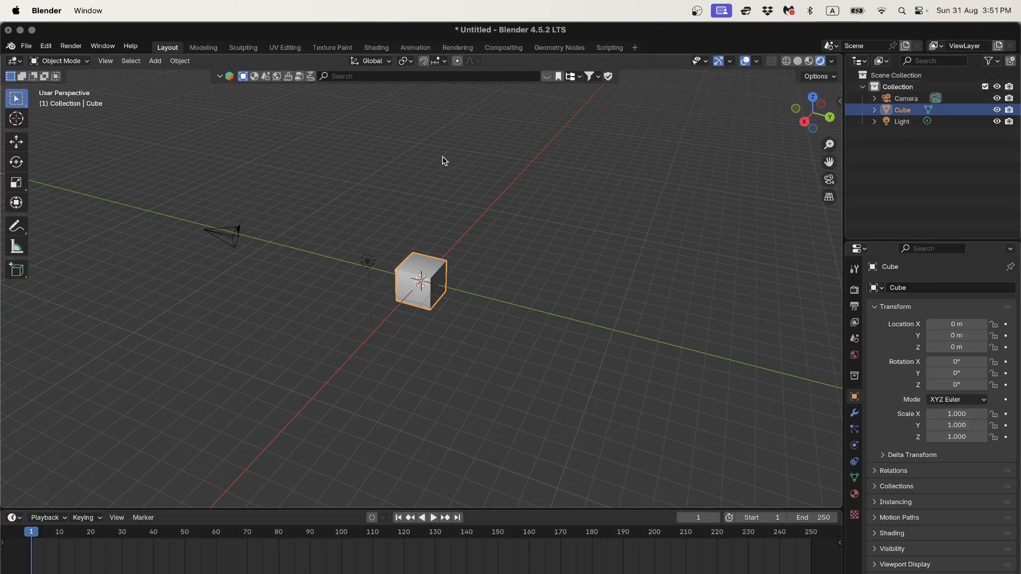
{"action": "middle_click_drag", "start_coordinate": [445, 161], "coordinate": [449, 230]}
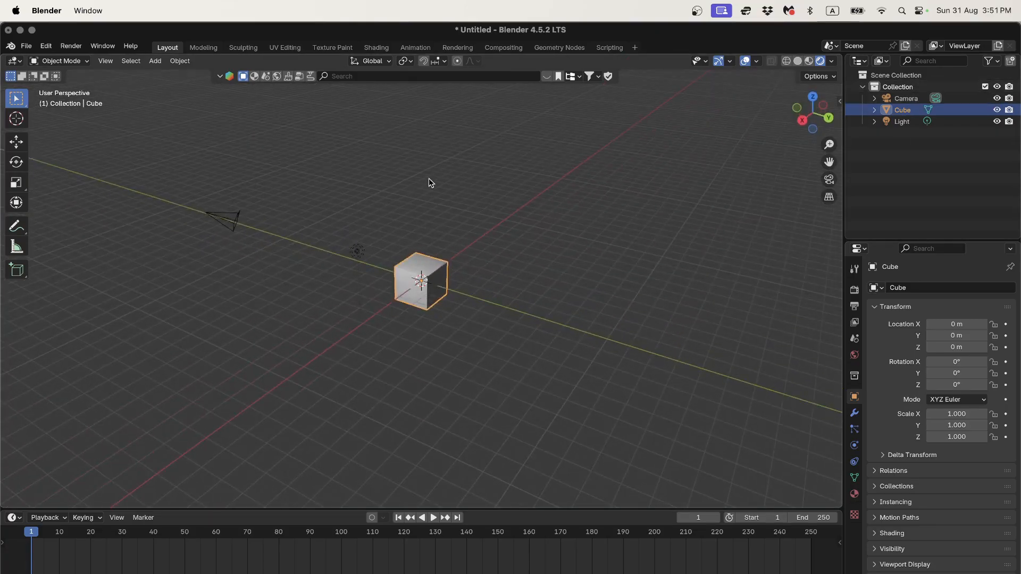
Step: Toggle the viewport overlays off and on, and show then hide the Z axis line
{"action": "left_click", "coordinate": [833, 60]}
{"action": "left_click", "coordinate": [745, 61]}
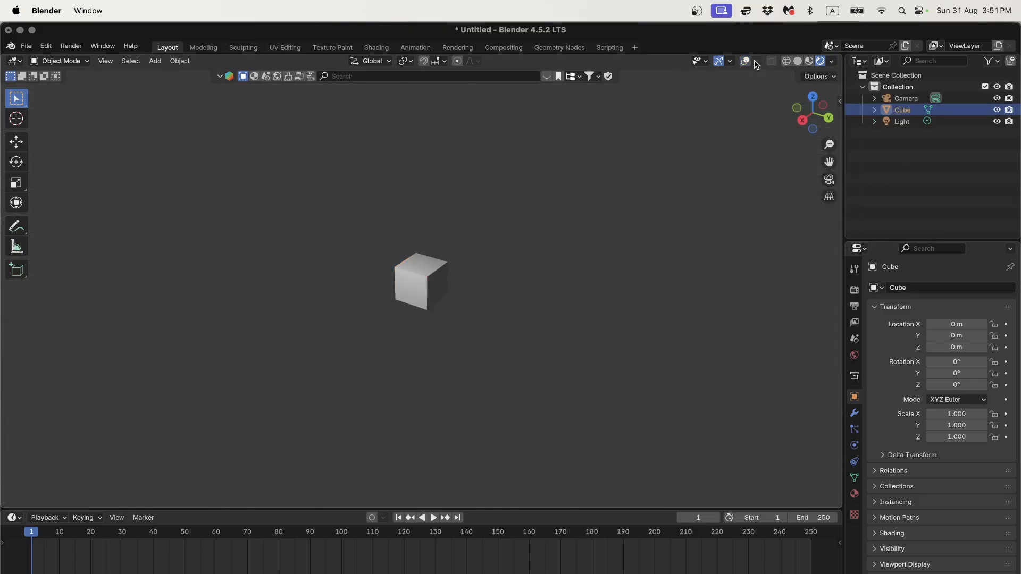
{"action": "left_click", "coordinate": [745, 60]}
{"action": "left_click", "coordinate": [757, 62]}
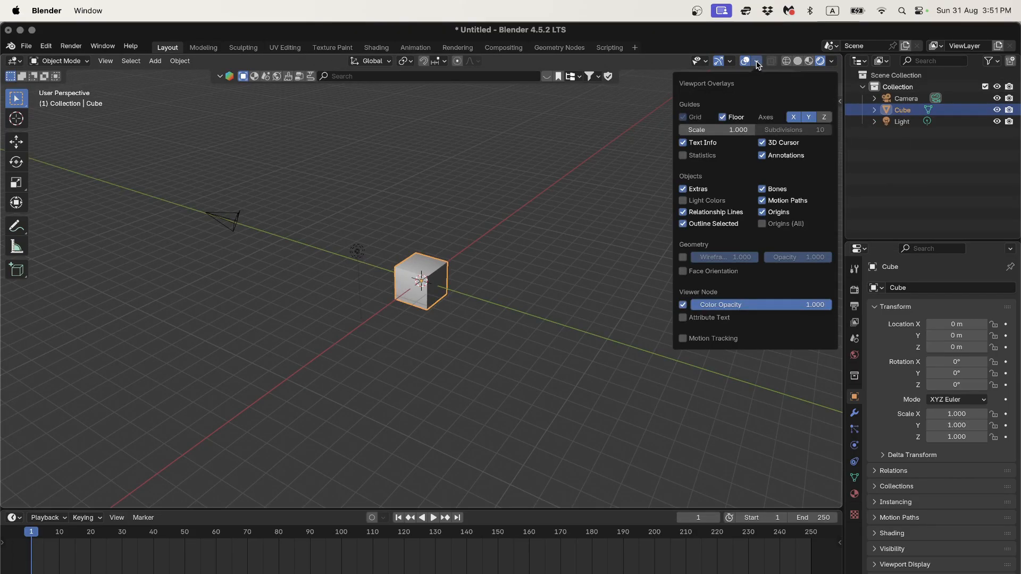
{"action": "left_click", "coordinate": [825, 117]}
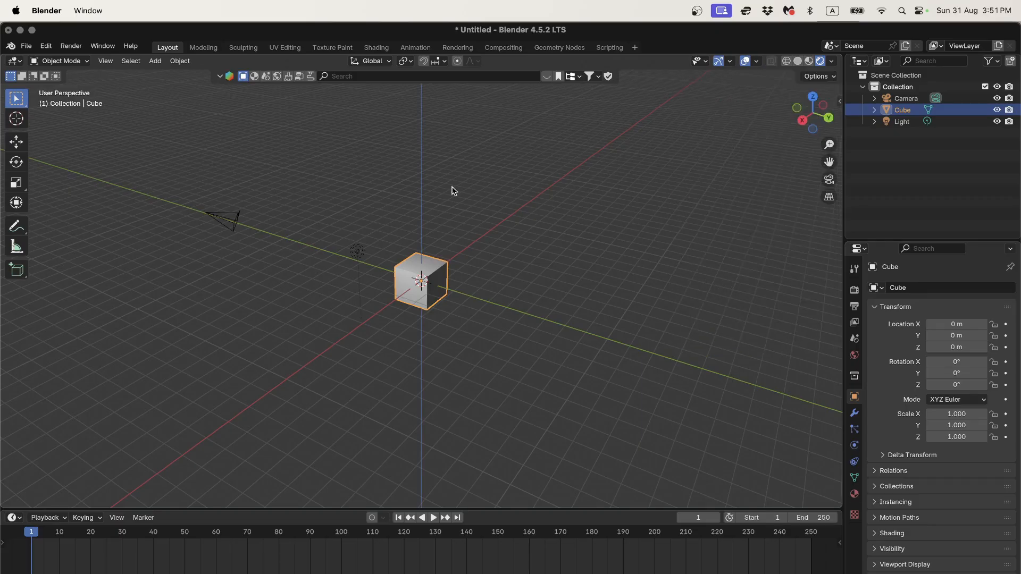
{"action": "middle_click_drag", "start_coordinate": [449, 366], "coordinate": [470, 381]}
{"action": "left_click", "coordinate": [757, 62]}
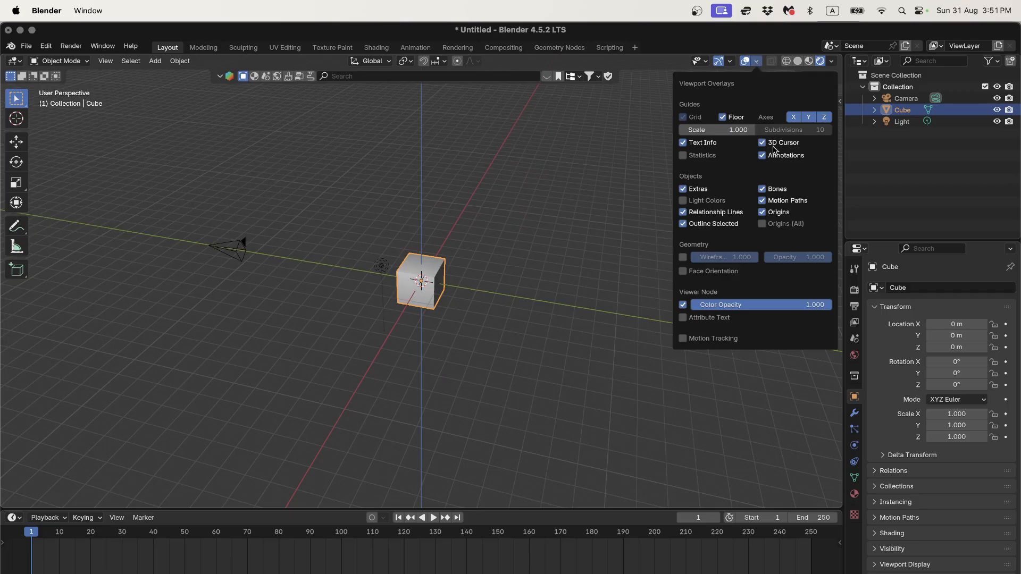
{"action": "left_click", "coordinate": [825, 118]}
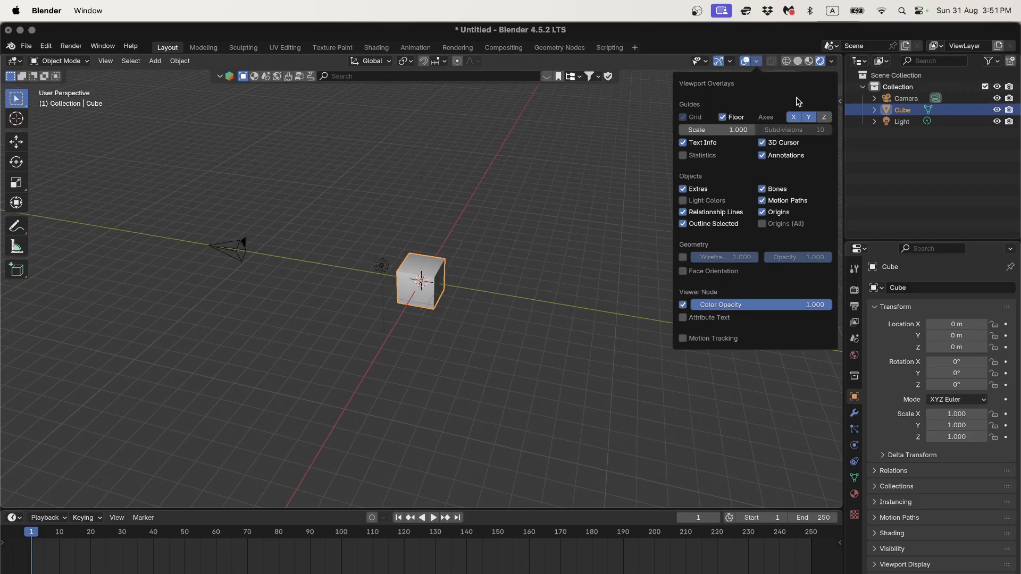
Step: View the cube straight from the right via the gizmo's X axis and zoom in
{"action": "middle_click_drag", "start_coordinate": [581, 237], "coordinate": [602, 214]}
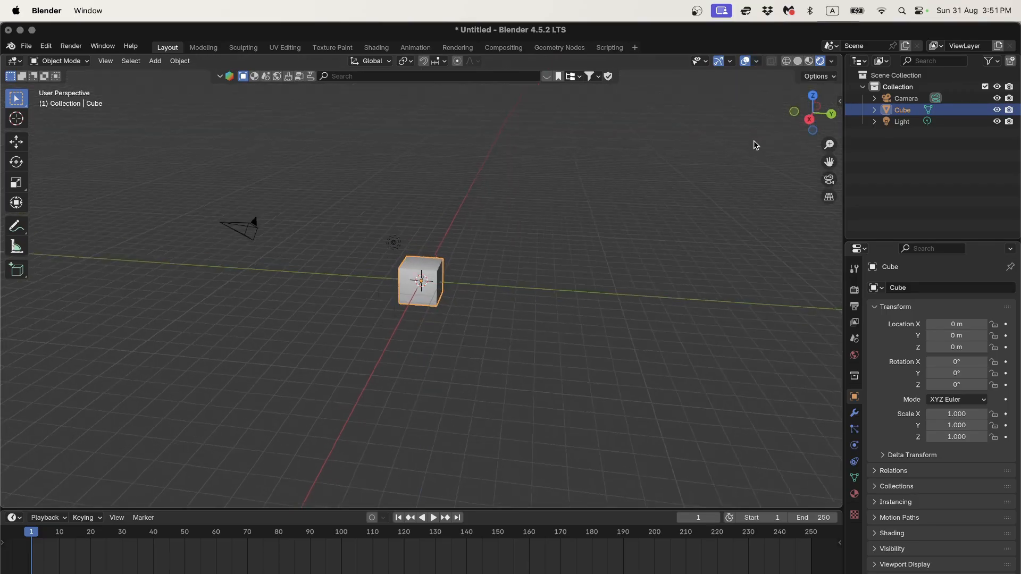
{"action": "middle_click_drag", "start_coordinate": [753, 139], "coordinate": [735, 151]}
{"action": "left_click", "coordinate": [809, 124]}
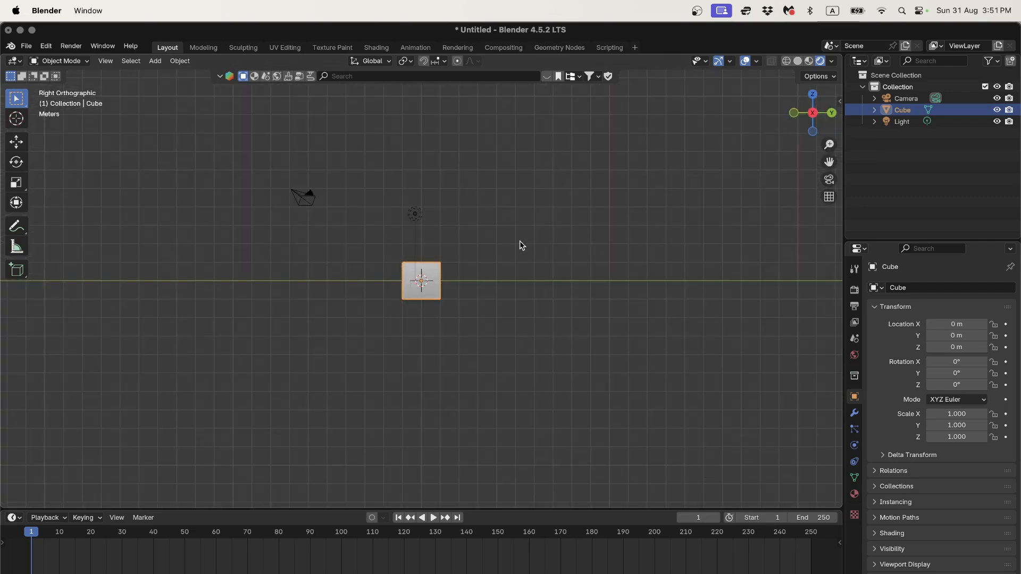
{"action": "scroll", "coordinate": [419, 278], "scroll_direction": "up", "scroll_amount": 4}
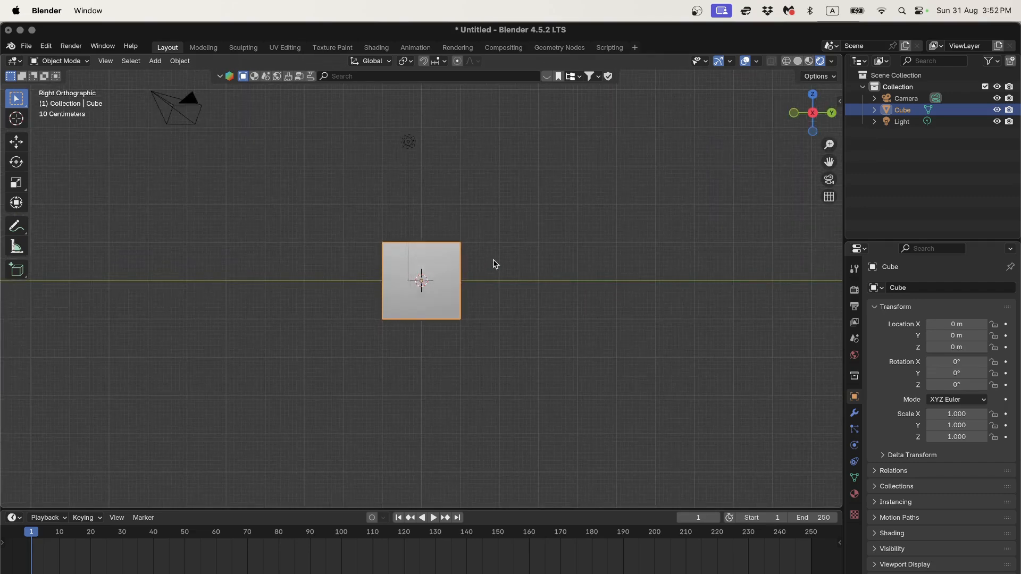
Step: Zoom in, switch shading to Solid, then to Wireframe so the cube shows as an outline
{"action": "scroll", "coordinate": [492, 260], "scroll_direction": "up", "scroll_amount": 3}
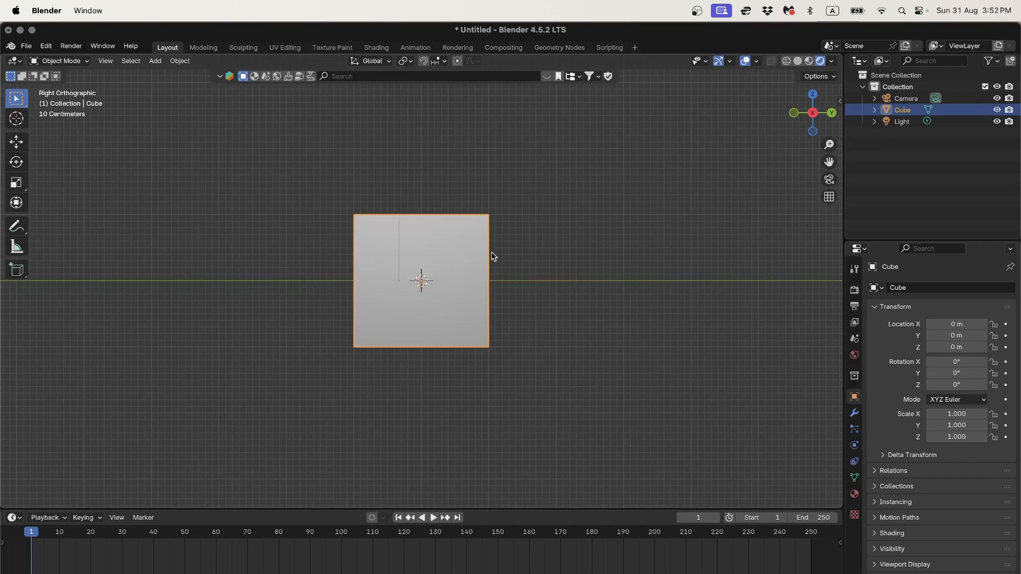
{"action": "scroll", "coordinate": [552, 236], "scroll_direction": "up", "scroll_amount": 2}
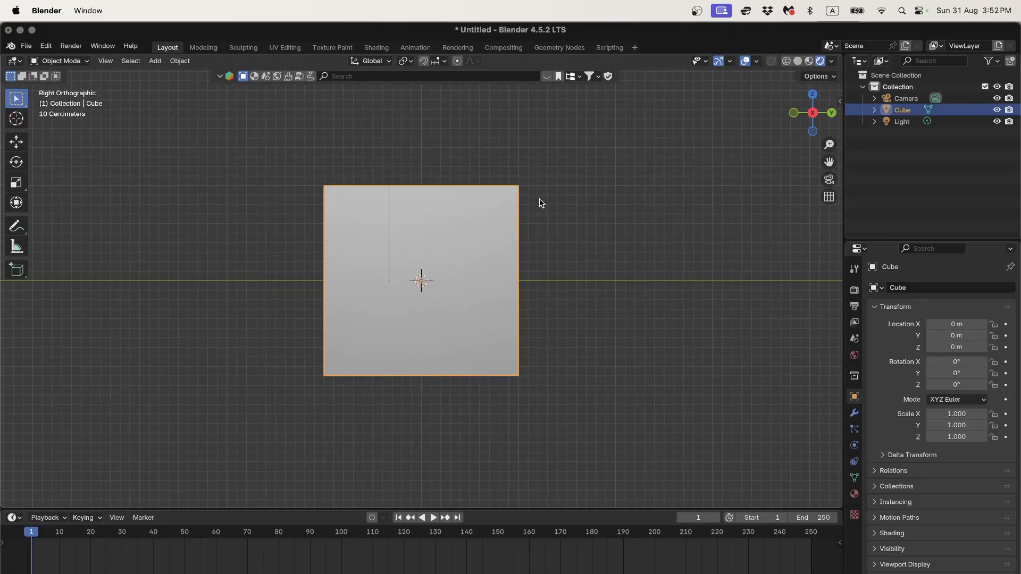
{"action": "key", "text": "z"}
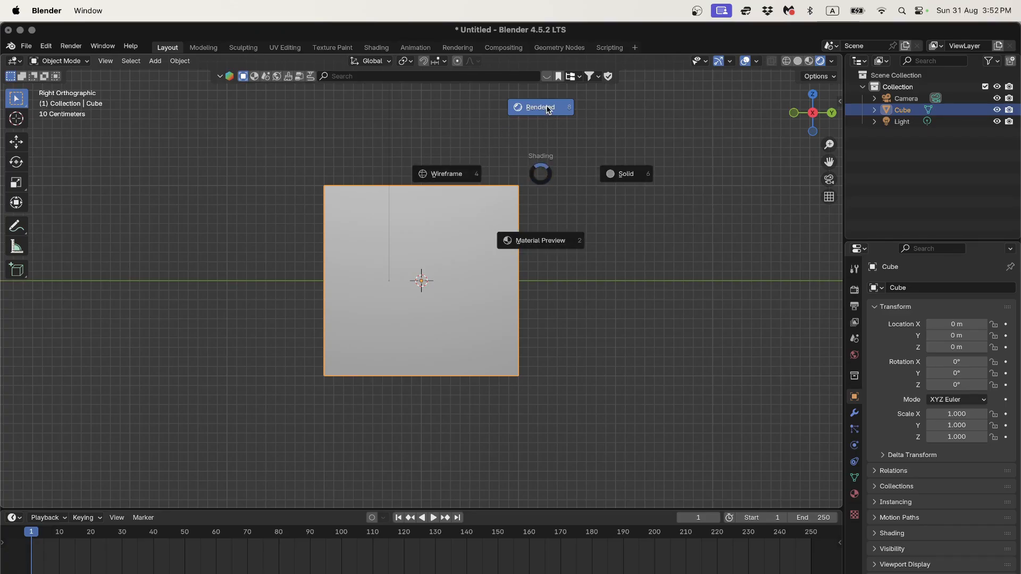
{"action": "left_click", "coordinate": [613, 179]}
{"action": "key", "text": "z"}
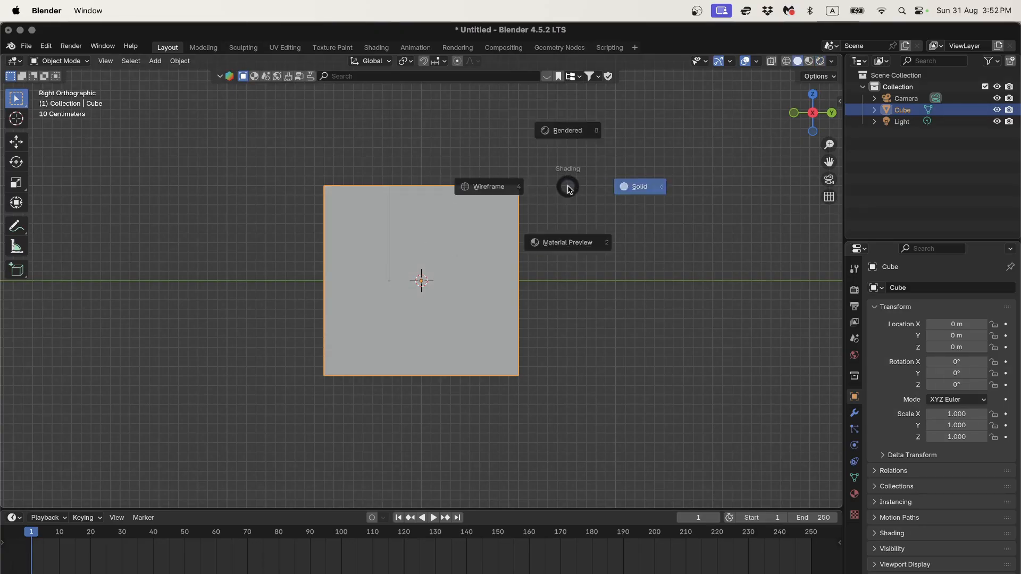
{"action": "left_click", "coordinate": [484, 192]}
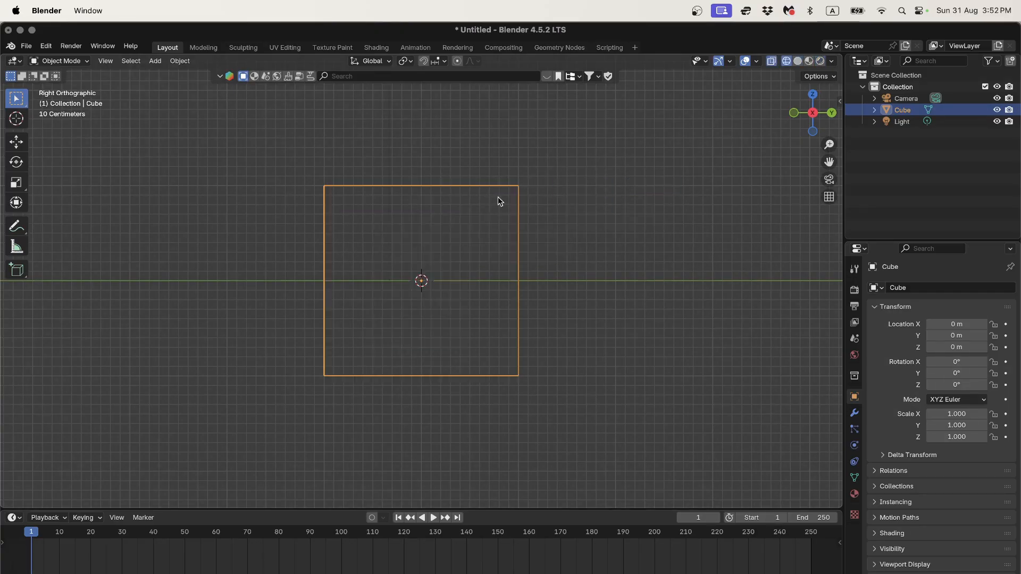
{"action": "middle_click_drag", "start_coordinate": [500, 201], "coordinate": [433, 242]}
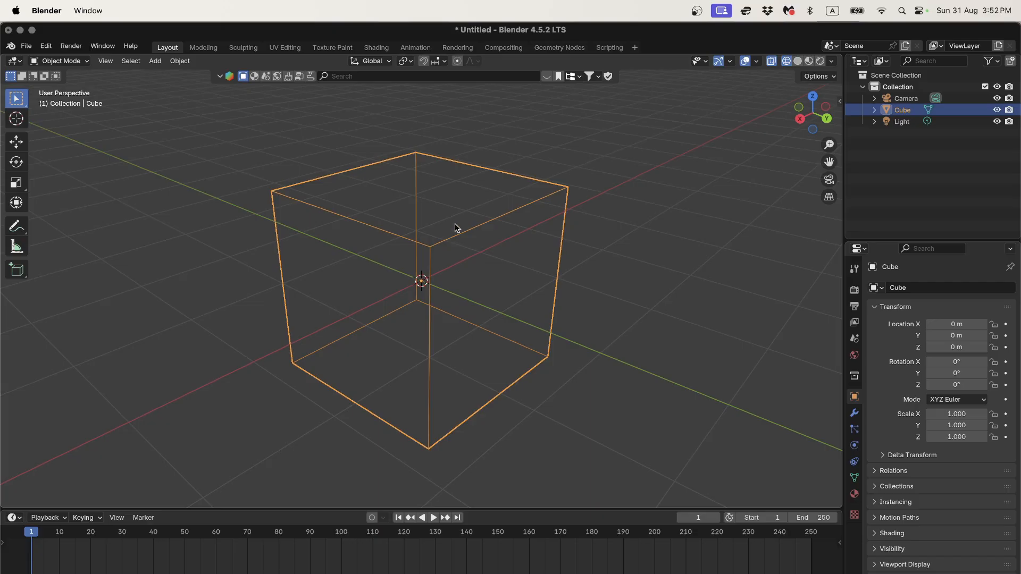
{"action": "middle_click_drag", "start_coordinate": [446, 253], "coordinate": [423, 268]}
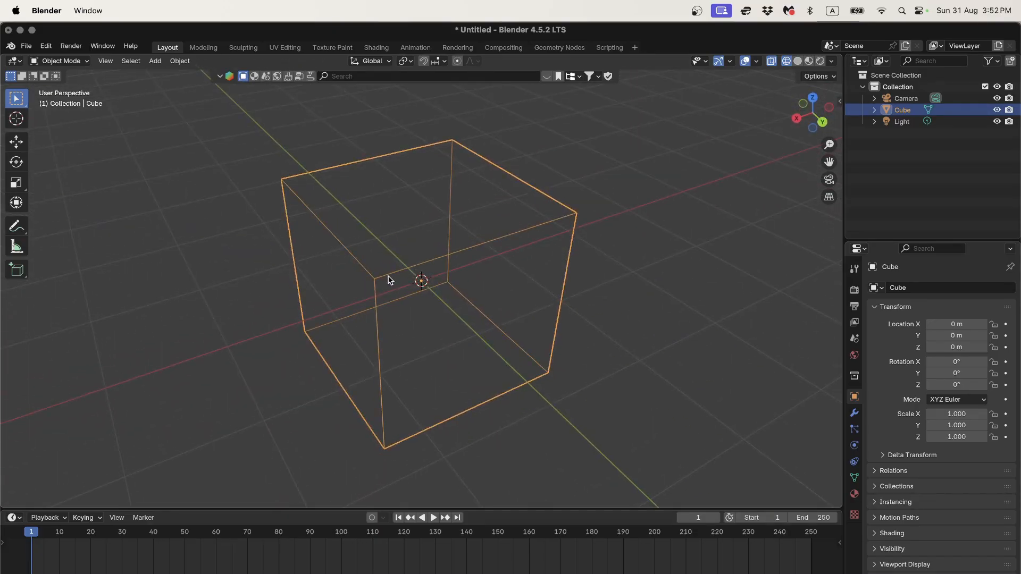
{"action": "middle_click_drag", "start_coordinate": [368, 256], "coordinate": [401, 258]}
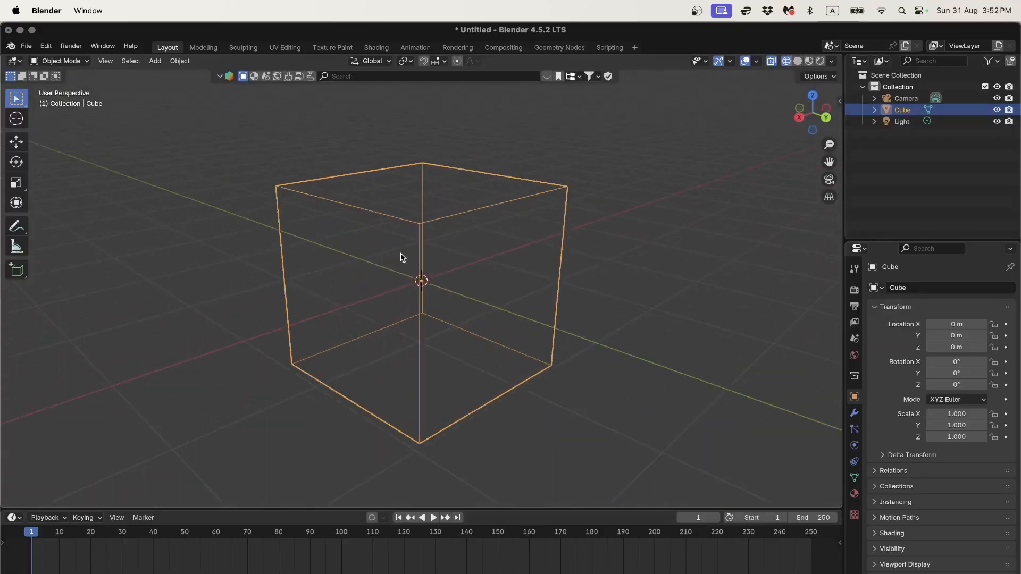
{"action": "mouse_move", "coordinate": [506, 257]}
{"action": "middle_mouse_down", "text": "shift"}
{"action": "mouse_move", "coordinate": [292, 285]}
{"action": "mouse_move", "coordinate": [600, 262]}
{"action": "mouse_move", "coordinate": [455, 262]}
{"action": "mouse_move", "coordinate": [342, 276]}
{"action": "mouse_move", "coordinate": [611, 255]}
{"action": "mouse_move", "coordinate": [468, 246]}
{"action": "mouse_move", "coordinate": [499, 230]}
{"action": "mouse_move", "coordinate": [513, 243]}
{"action": "middle_mouse_up", "text": "shift"}
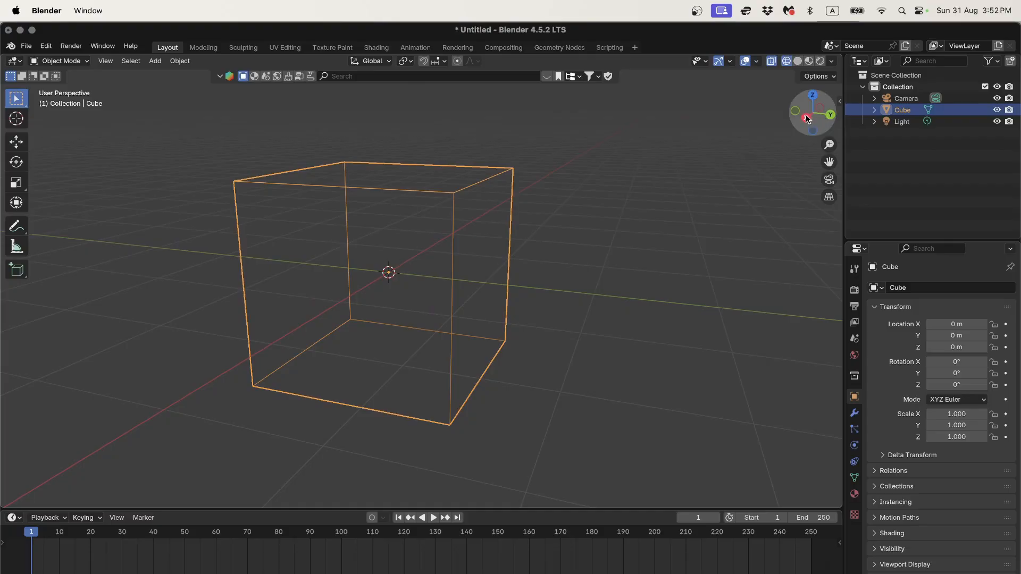
{"action": "middle_click_drag", "start_coordinate": [431, 233], "coordinate": [467, 209]}
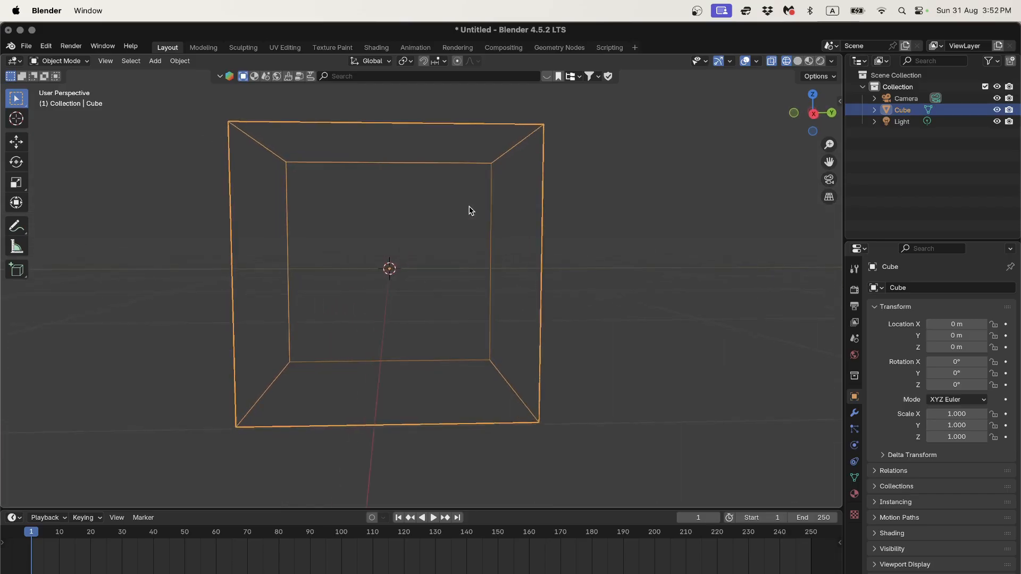
{"action": "left_click", "coordinate": [816, 116]}
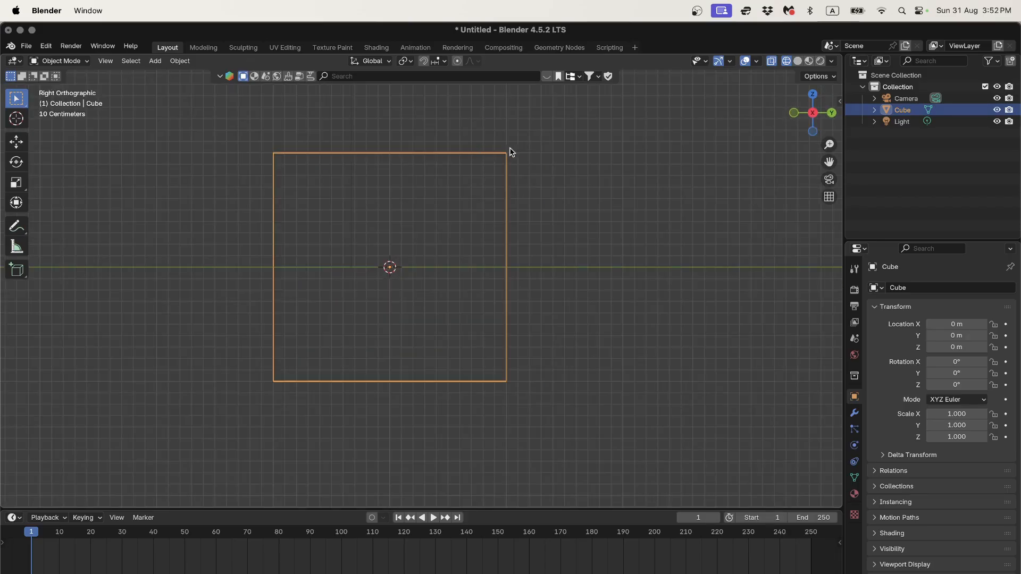
{"action": "mouse_move", "coordinate": [374, 277]}
{"action": "middle_mouse_down"}
{"action": "mouse_move", "coordinate": [399, 249]}
{"action": "mouse_move", "coordinate": [390, 269]}
{"action": "mouse_move", "coordinate": [375, 264]}
{"action": "middle_mouse_up"}
{"action": "scroll", "coordinate": [375, 263], "scroll_direction": "down", "scroll_amount": 5}
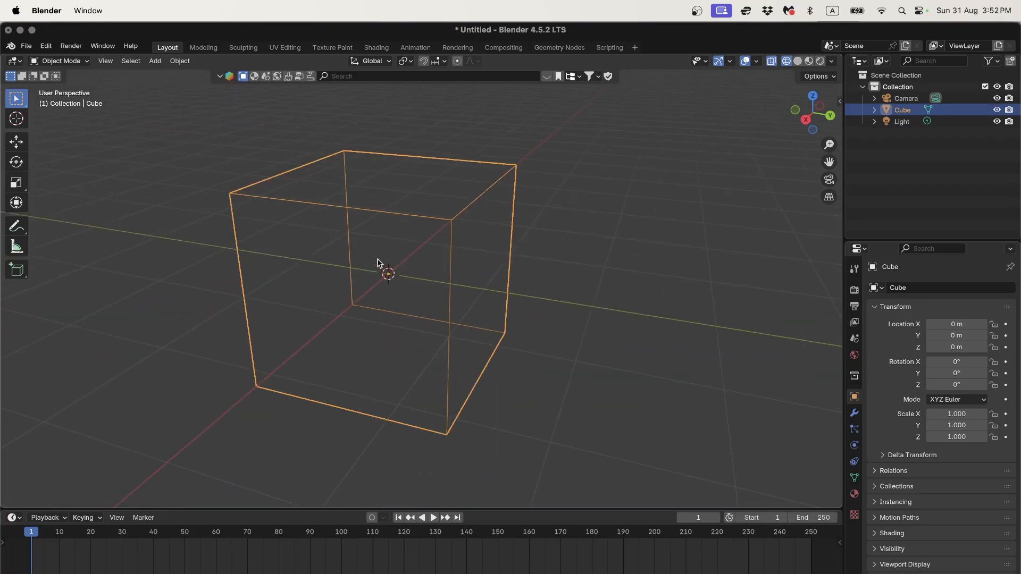
{"action": "middle_click_drag", "start_coordinate": [425, 238], "coordinate": [413, 248], "text": "shift"}
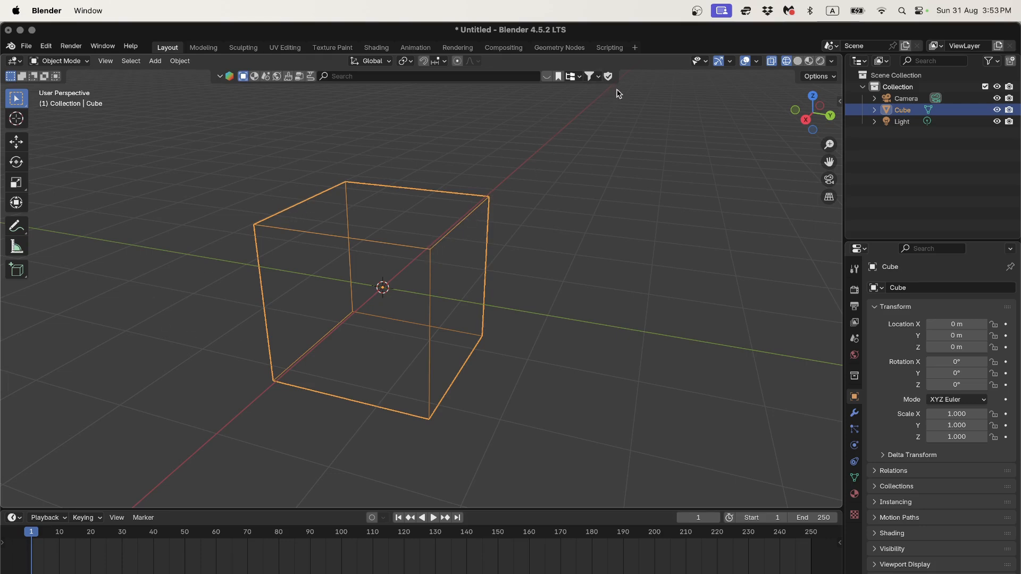
{"action": "scroll", "coordinate": [536, 266], "scroll_direction": "down", "scroll_amount": 8}
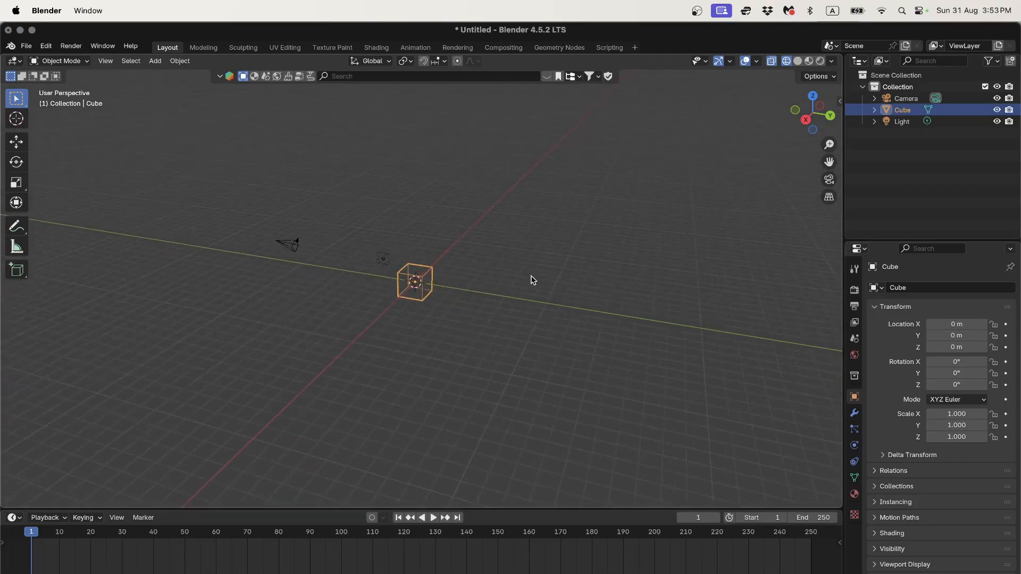
{"action": "scroll", "coordinate": [532, 279], "scroll_direction": "up", "scroll_amount": 3}
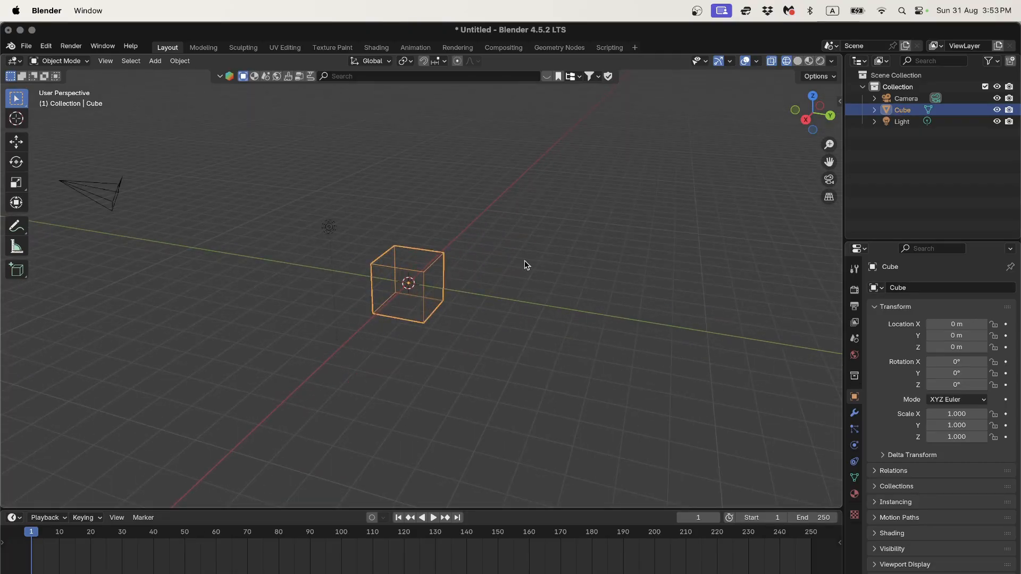
Step: Scale the cube 100 times along X and orbit to view the stretched beam
{"action": "key", "text": "s"}
{"action": "key", "text": "x"}
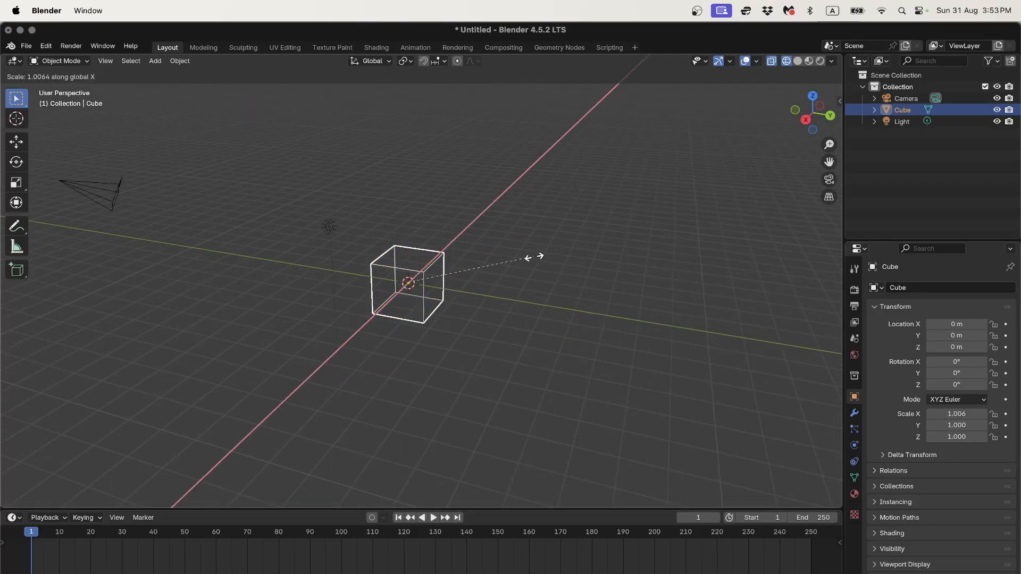
{"action": "left_click", "coordinate": [284, 144]}
{"action": "type", "text": "sx"}
{"action": "type", "text": "100"}
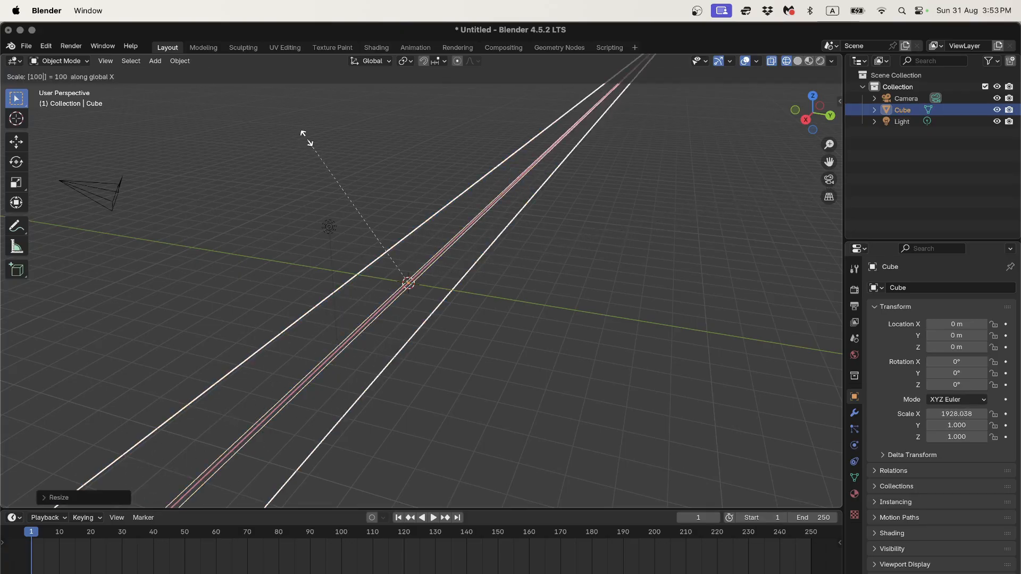
{"action": "key", "text": "Return"}
{"action": "scroll", "coordinate": [408, 222], "scroll_direction": "down", "scroll_amount": 10}
{"action": "middle_click_drag", "start_coordinate": [408, 222], "coordinate": [467, 255]}
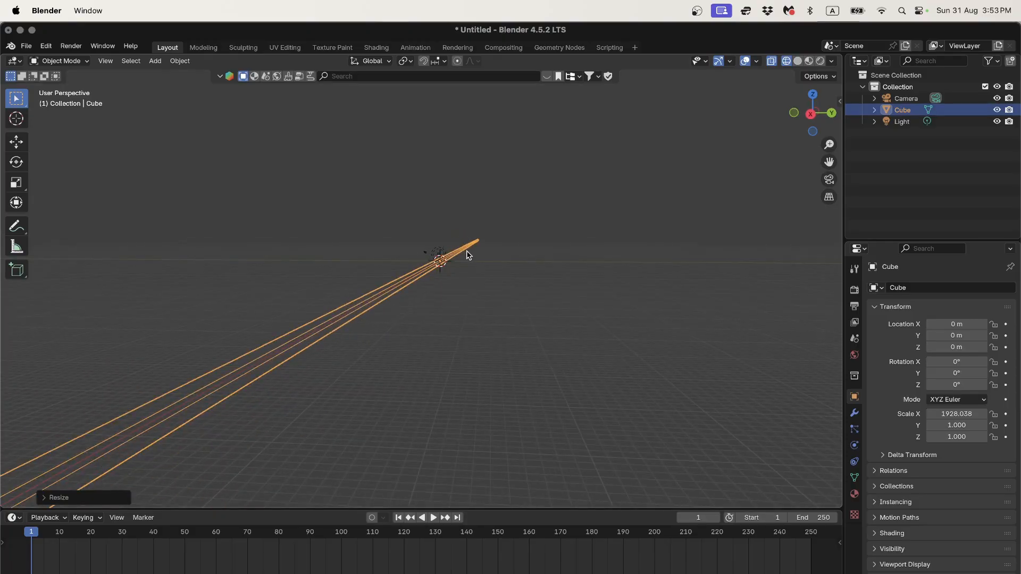
Step: Cancel an accidental delete and undo the stretch, returning the cube's X scale to 1
{"action": "key", "text": "x"}
{"action": "left_click", "coordinate": [396, 258]}
{"action": "key", "text": "super+z"}
{"action": "middle_click_drag", "start_coordinate": [442, 260], "coordinate": [416, 295]}
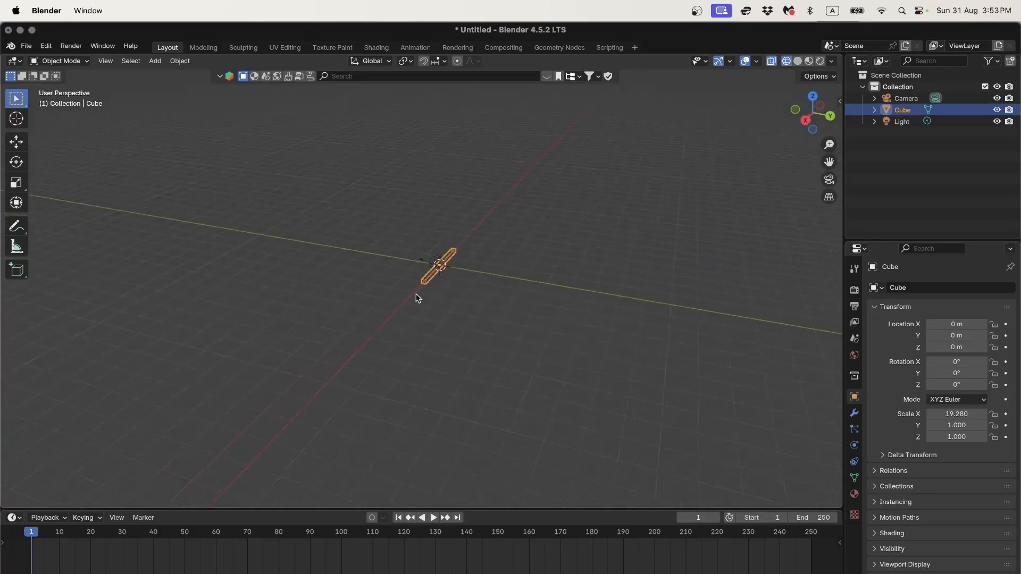
{"action": "key", "text": "super+z"}
{"action": "scroll", "coordinate": [461, 287], "scroll_direction": "up", "scroll_amount": 7}
{"action": "middle_click_drag", "start_coordinate": [478, 271], "coordinate": [377, 295], "text": "shift"}
{"action": "scroll", "coordinate": [375, 297], "scroll_direction": "up", "scroll_amount": 6}
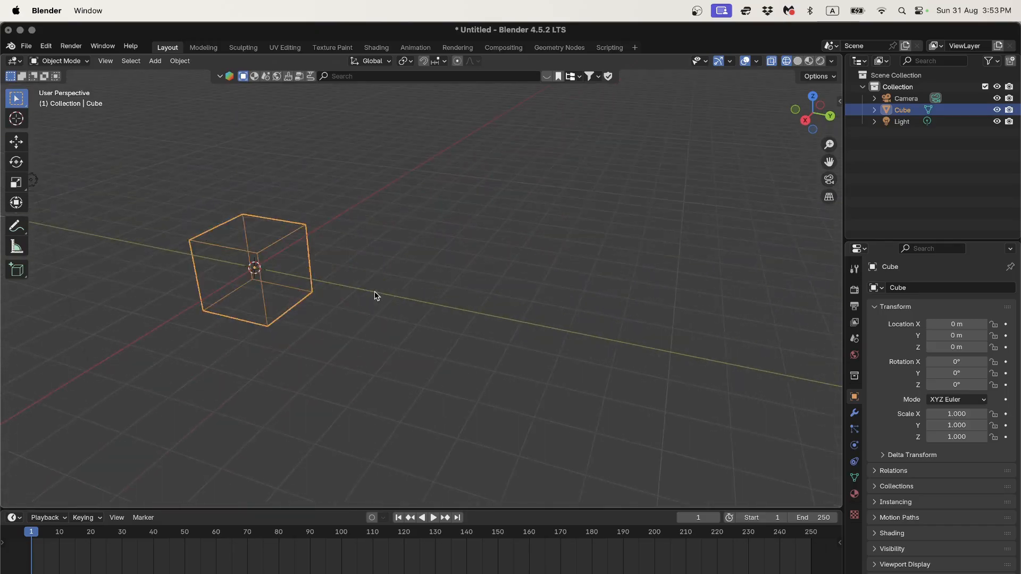
{"action": "scroll", "coordinate": [390, 224], "scroll_direction": "down", "scroll_amount": 7}
Step: Scale the cube 500 times along X and view the beam end-on from the right
{"action": "type", "text": "sz"}
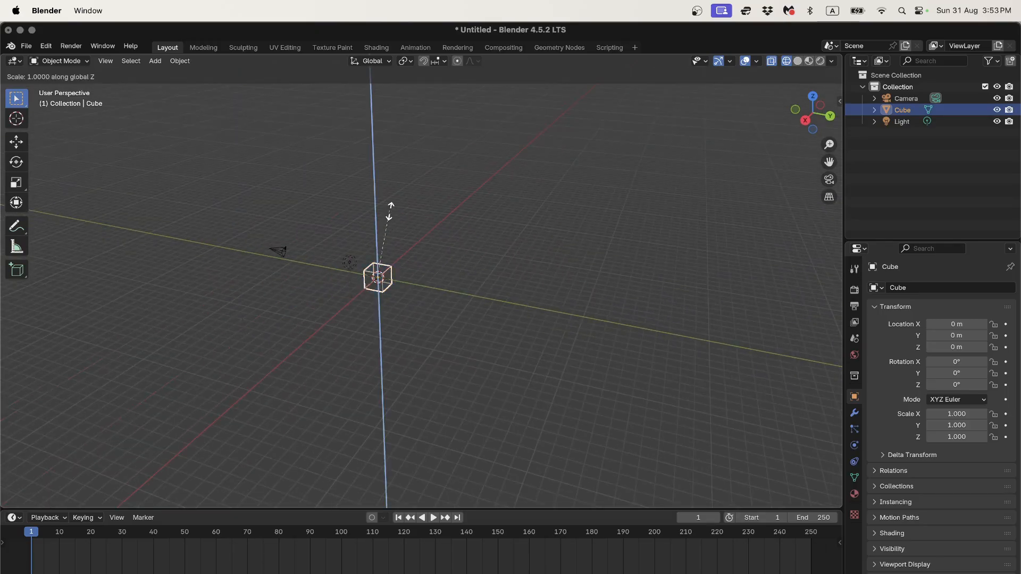
{"action": "type", "text": "100"}
{"action": "key", "text": "Escape"}
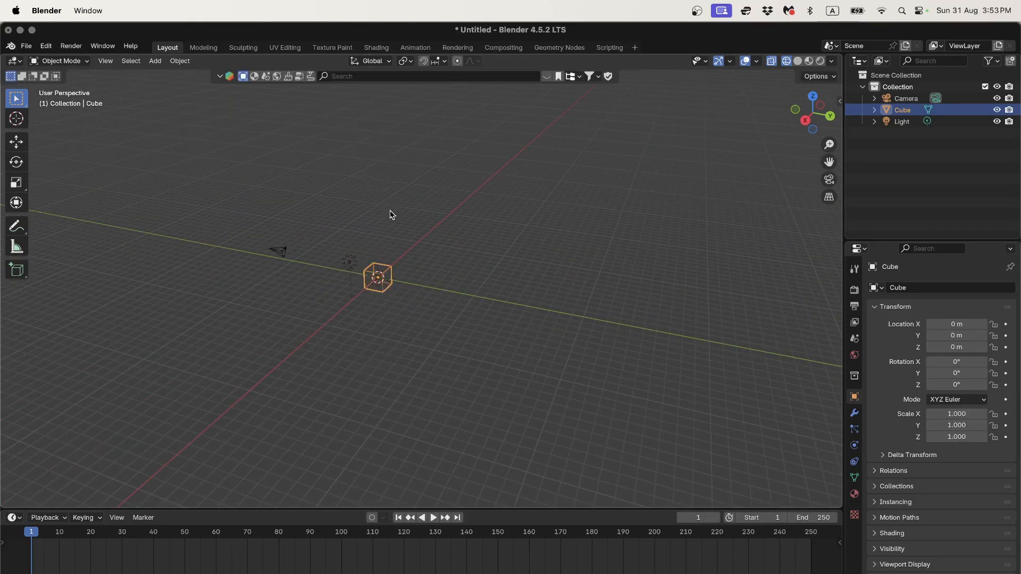
{"action": "type", "text": "sx500"}
{"action": "key", "text": "Return"}
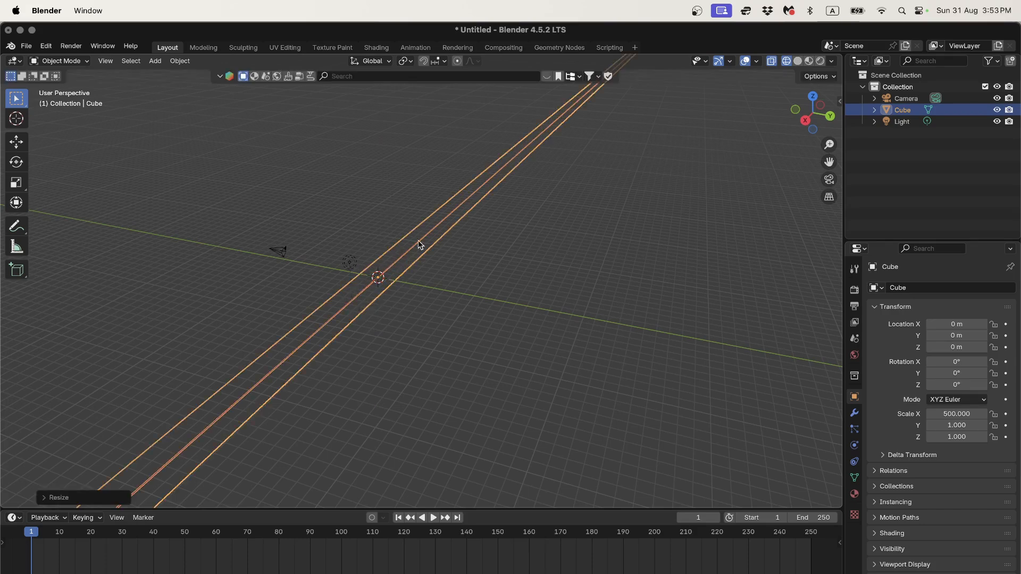
{"action": "middle_click_drag", "start_coordinate": [418, 240], "coordinate": [431, 303]}
{"action": "left_click", "coordinate": [811, 118]}
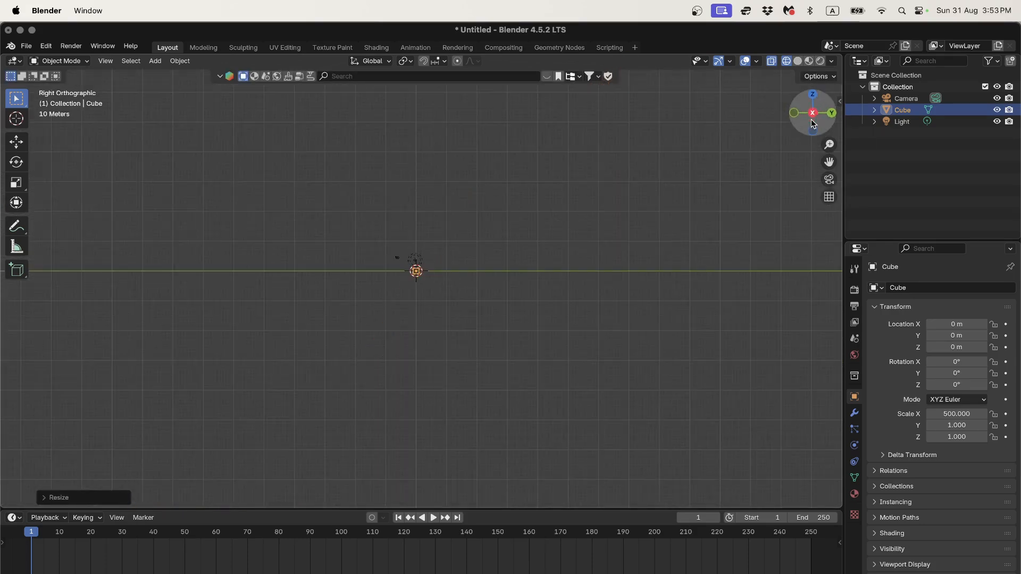
{"action": "scroll", "coordinate": [426, 258], "scroll_direction": "up", "scroll_amount": 10}
{"action": "scroll", "coordinate": [480, 342], "scroll_direction": "up", "scroll_amount": 5}
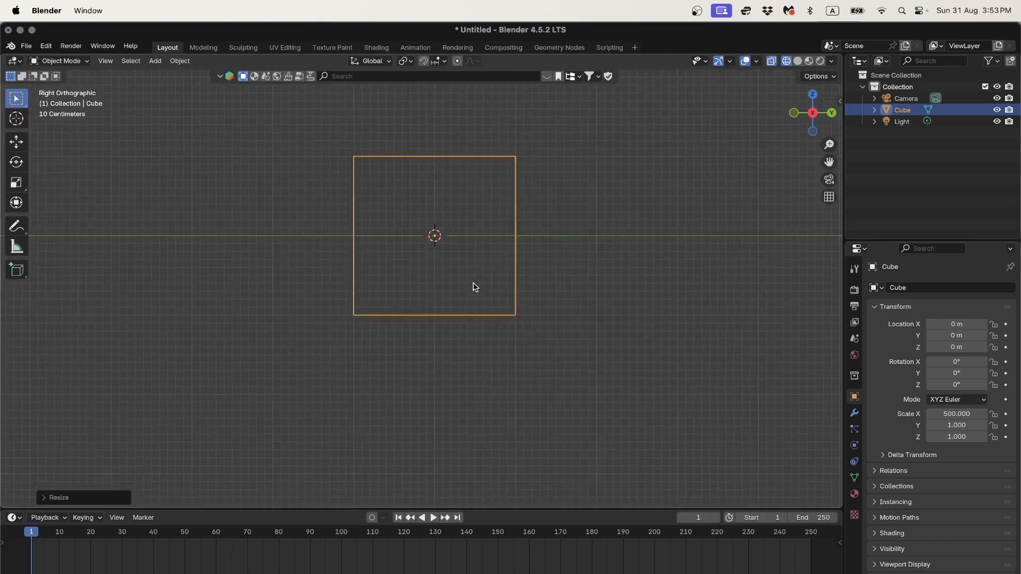
{"action": "middle_click_drag", "start_coordinate": [556, 212], "coordinate": [541, 257], "text": "shift"}
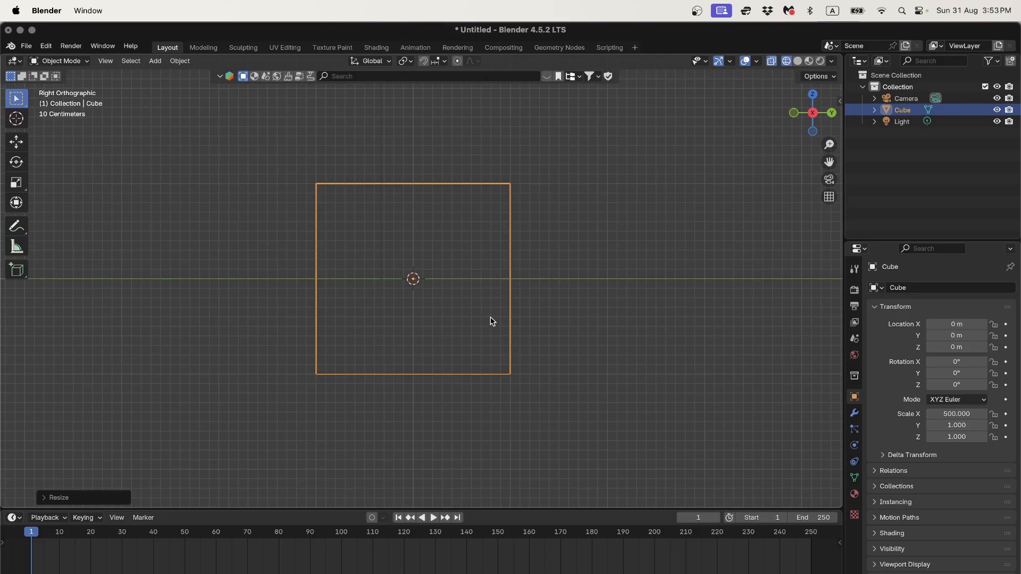
Step: Scale the beam to a tenth along X (sx0.1) so Scale X becomes 50
{"action": "scroll", "coordinate": [515, 212], "scroll_direction": "up", "scroll_amount": 2}
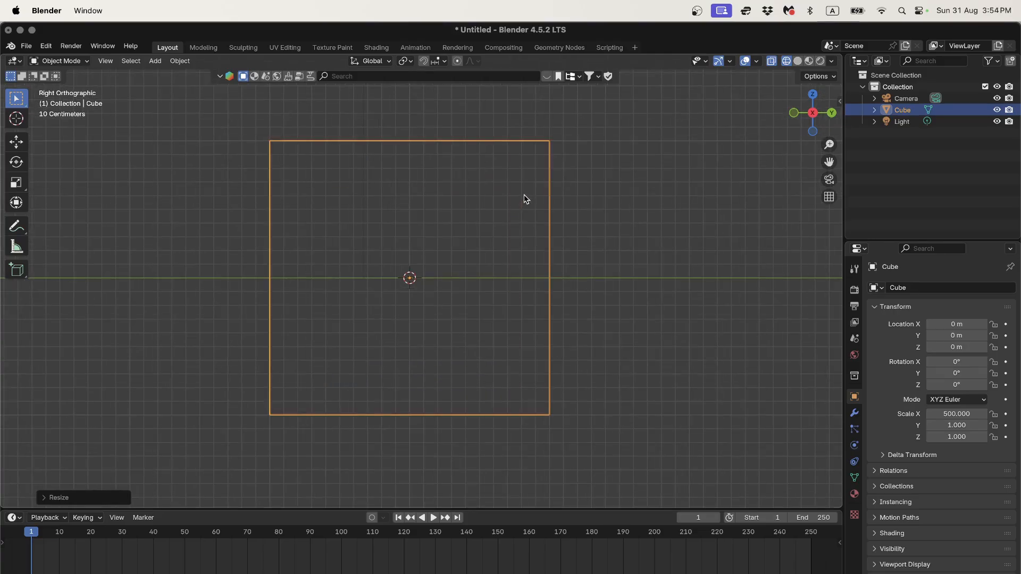
{"action": "scroll", "coordinate": [520, 226], "scroll_direction": "down", "scroll_amount": 10}
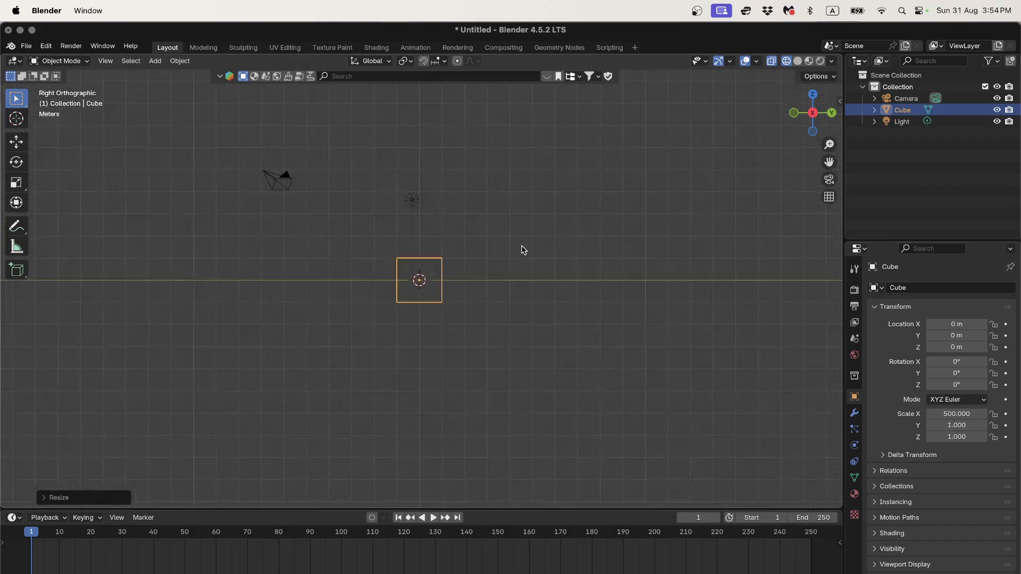
{"action": "middle_click_drag", "start_coordinate": [520, 246], "coordinate": [494, 269]}
{"action": "scroll", "coordinate": [495, 269], "scroll_direction": "down", "scroll_amount": 13}
{"action": "scroll", "coordinate": [499, 277], "scroll_direction": "down", "scroll_amount": 4}
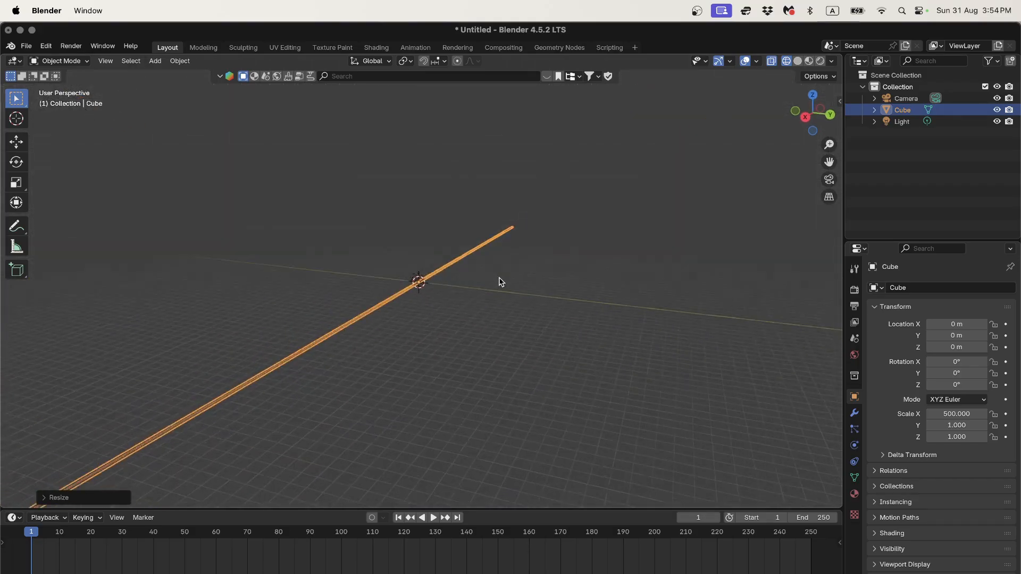
{"action": "scroll", "coordinate": [499, 277], "scroll_direction": "up", "scroll_amount": 2}
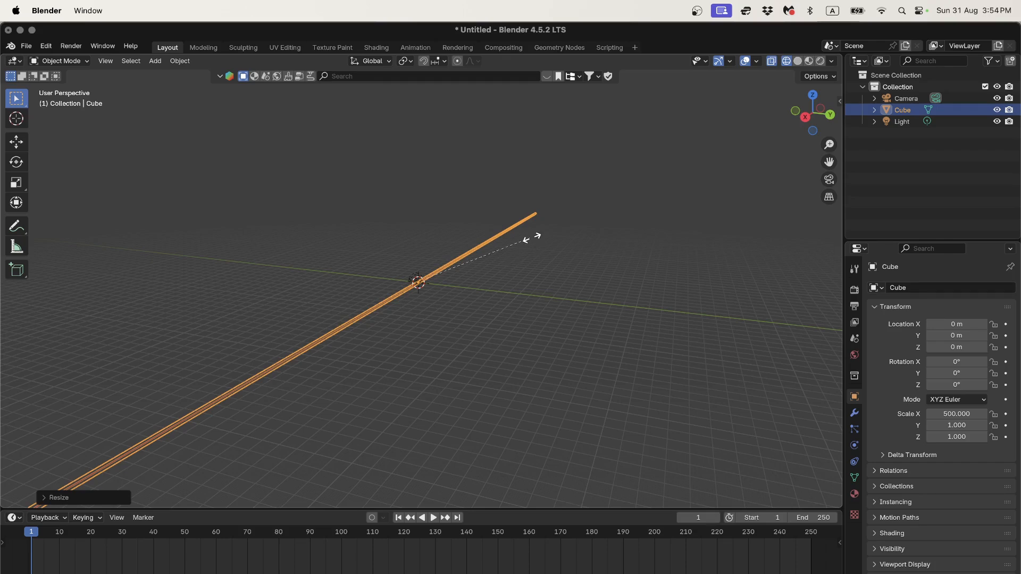
{"action": "type", "text": "sx0.1"}
{"action": "key", "text": "Return"}
Step: Put the shortened beam into Edit Mode
{"action": "scroll", "coordinate": [503, 345], "scroll_direction": "up", "scroll_amount": 6}
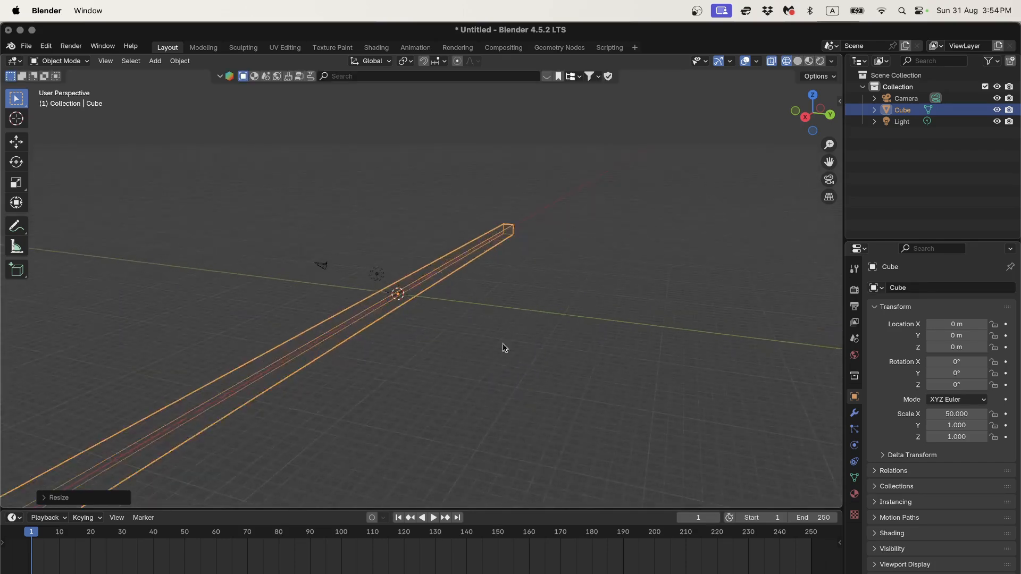
{"action": "scroll", "coordinate": [518, 280], "scroll_direction": "down", "scroll_amount": 3}
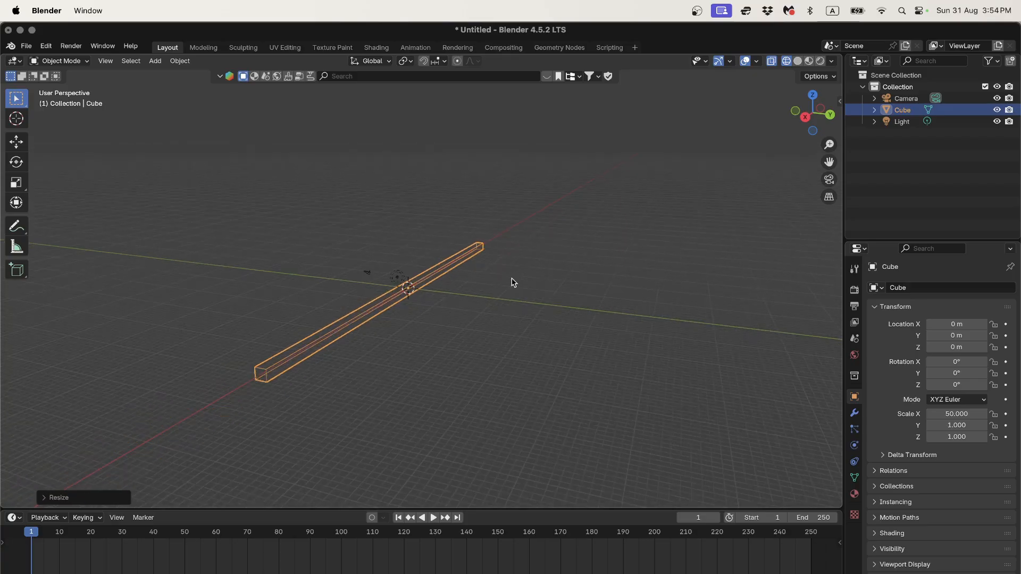
{"action": "key", "text": "Tab"}
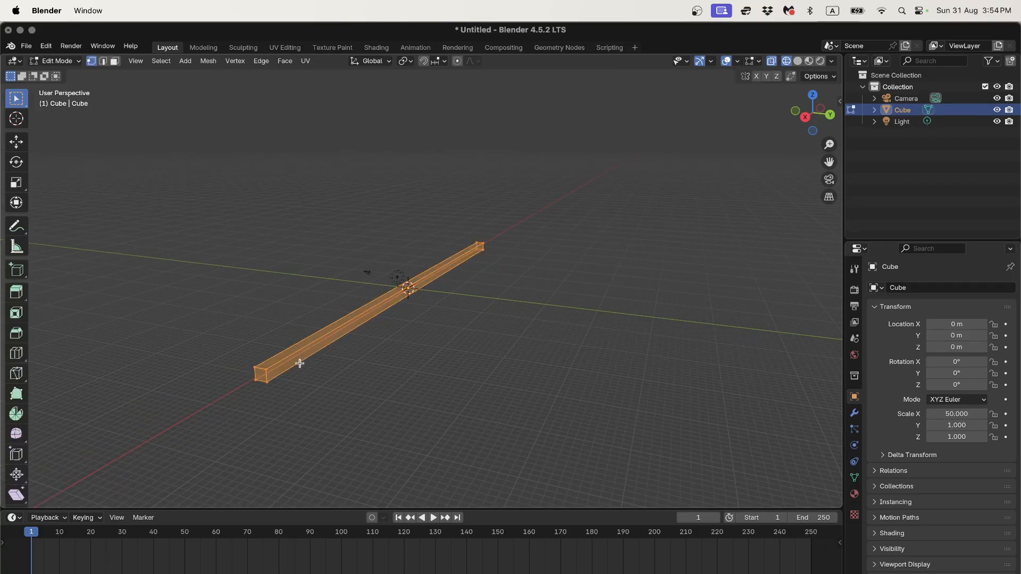
Step: Select a near-end corner vertex, then toggle Edit Mode on and off with Tab
{"action": "scroll", "coordinate": [312, 356], "scroll_direction": "up", "scroll_amount": 3}
{"action": "middle_click_drag", "start_coordinate": [249, 411], "coordinate": [328, 371], "text": "shift"}
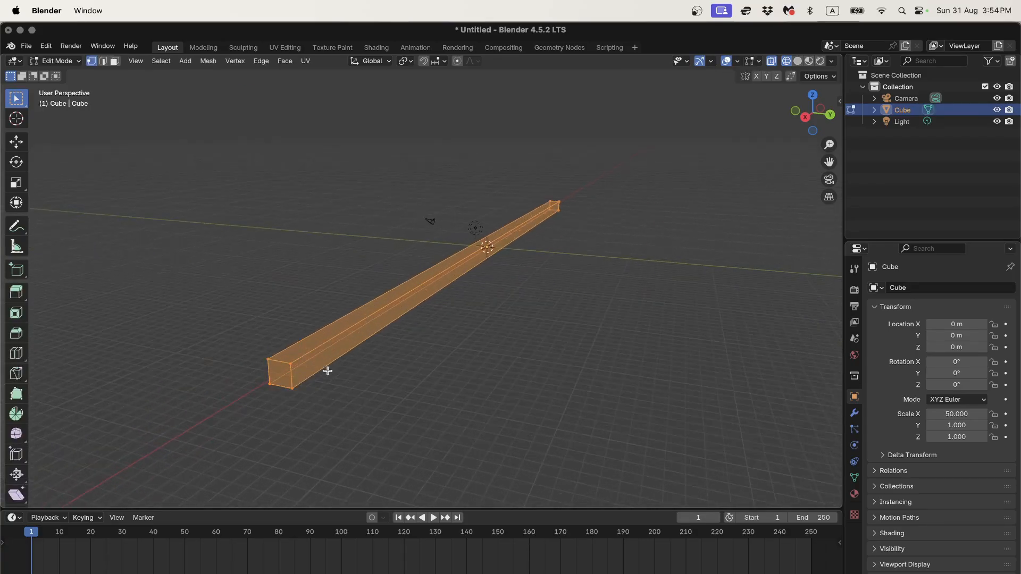
{"action": "left_click", "coordinate": [275, 360]}
{"action": "scroll", "coordinate": [288, 369], "scroll_direction": "up", "scroll_amount": 2}
{"action": "scroll", "coordinate": [319, 351], "scroll_direction": "down", "scroll_amount": 3}
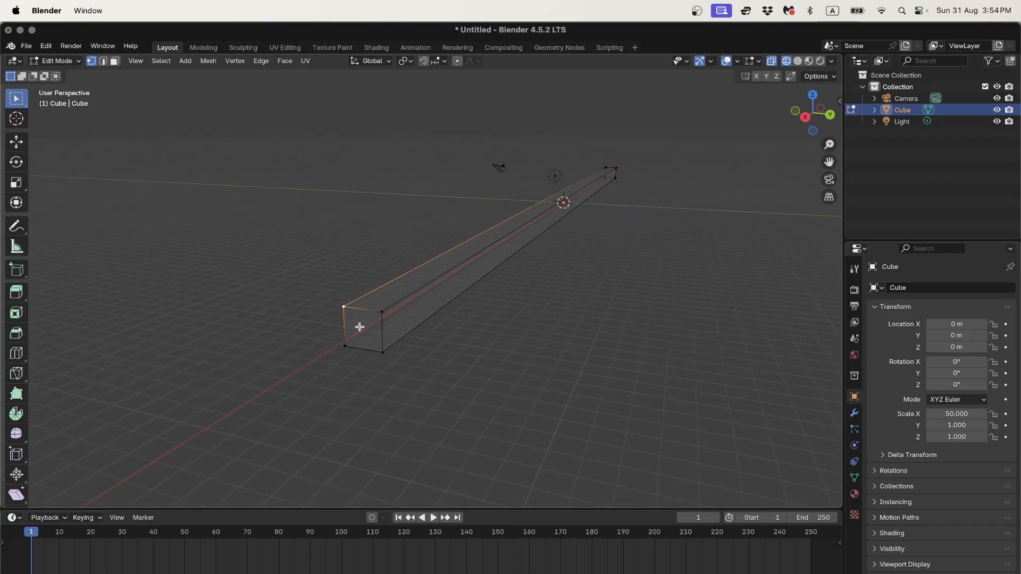
{"action": "key", "text": "a"}
{"action": "key", "text": "Tab"}
{"action": "key", "text": "Tab"}
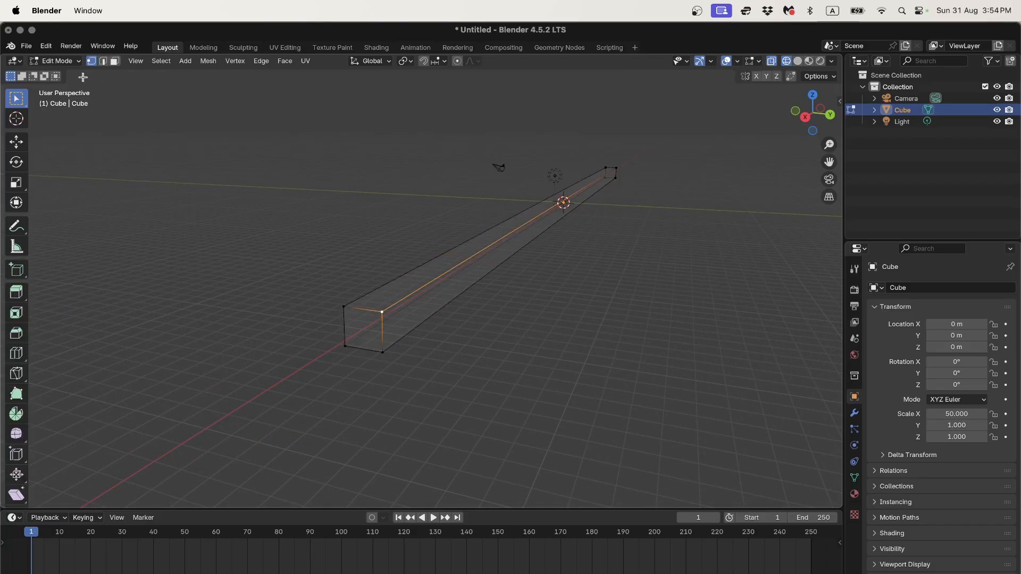
{"action": "key", "text": "Tab"}
{"action": "key", "text": "Tab"}
{"action": "key", "text": "Tab"}
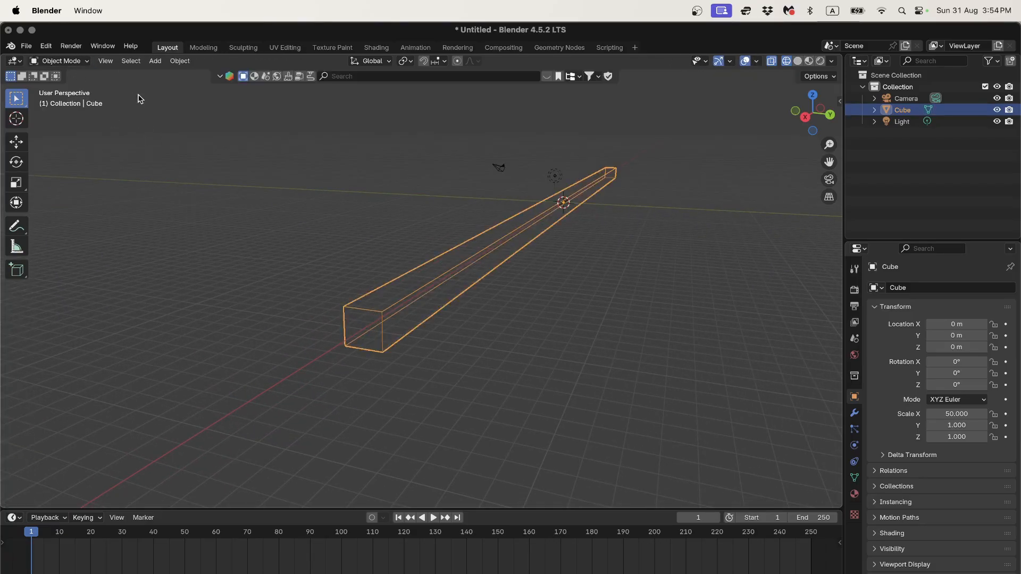
{"action": "key", "text": "Tab"}
{"action": "key", "text": "Tab"}
Step: Use the mode dropdown to switch to Edit Mode and then back to Object Mode
{"action": "left_click", "coordinate": [74, 61]}
{"action": "left_click", "coordinate": [64, 87]}
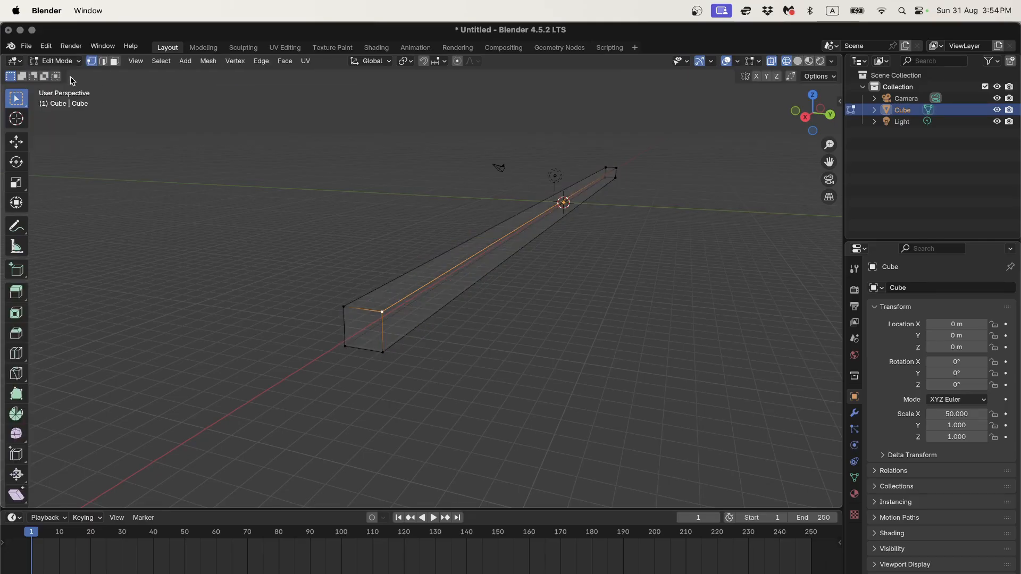
{"action": "left_click", "coordinate": [59, 60]}
{"action": "left_click", "coordinate": [64, 74]}
{"action": "scroll", "coordinate": [432, 357], "scroll_direction": "up", "scroll_amount": 2}
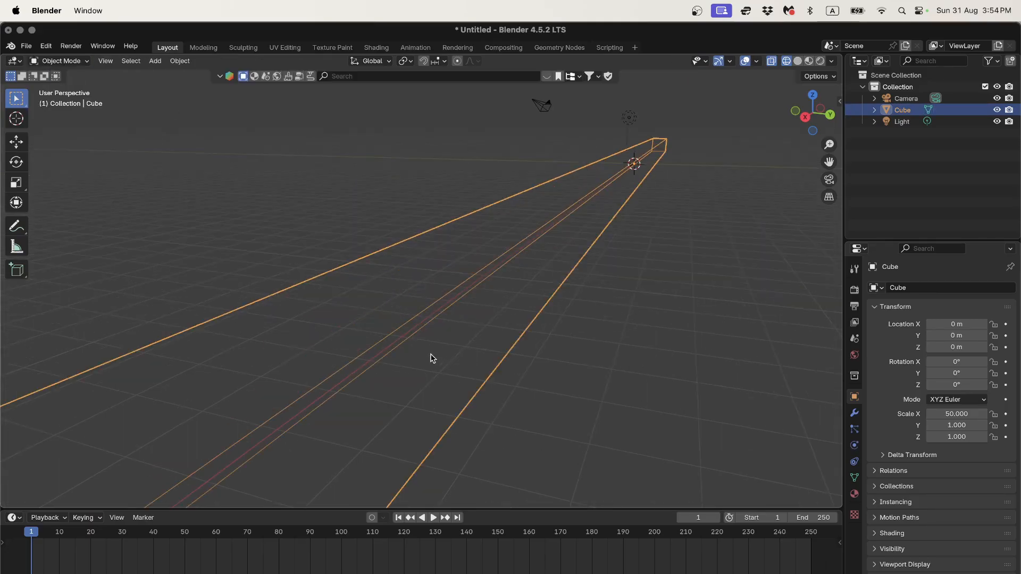
{"action": "scroll", "coordinate": [417, 354], "scroll_direction": "down", "scroll_amount": 2}
{"action": "scroll", "coordinate": [416, 349], "scroll_direction": "up", "scroll_amount": 1}
Step: Enter Edit Mode, select the near end's top-right corner vertex, and re-centre the beam
{"action": "scroll", "coordinate": [453, 347], "scroll_direction": "up", "scroll_amount": 2}
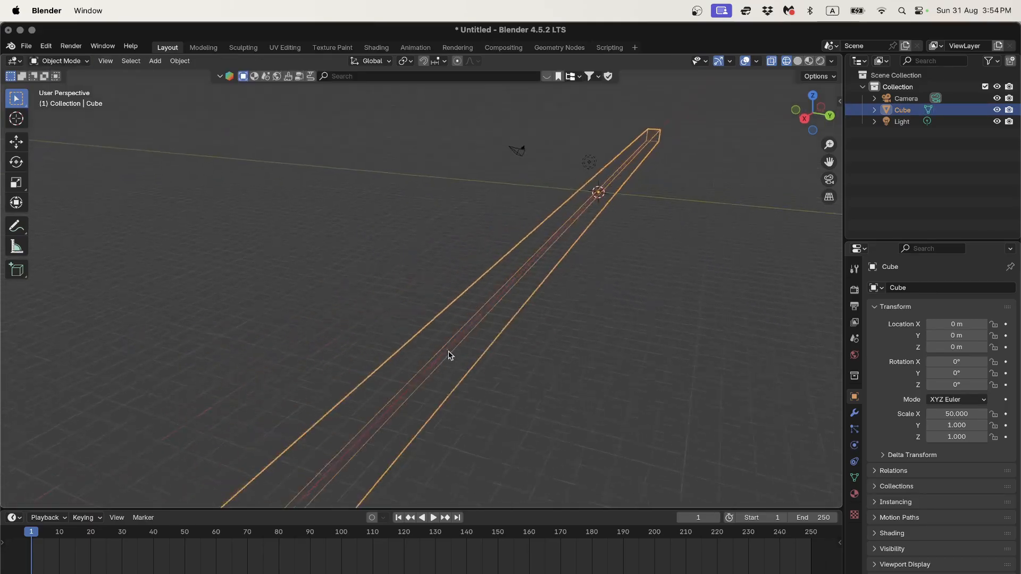
{"action": "scroll", "coordinate": [447, 347], "scroll_direction": "down", "scroll_amount": 1}
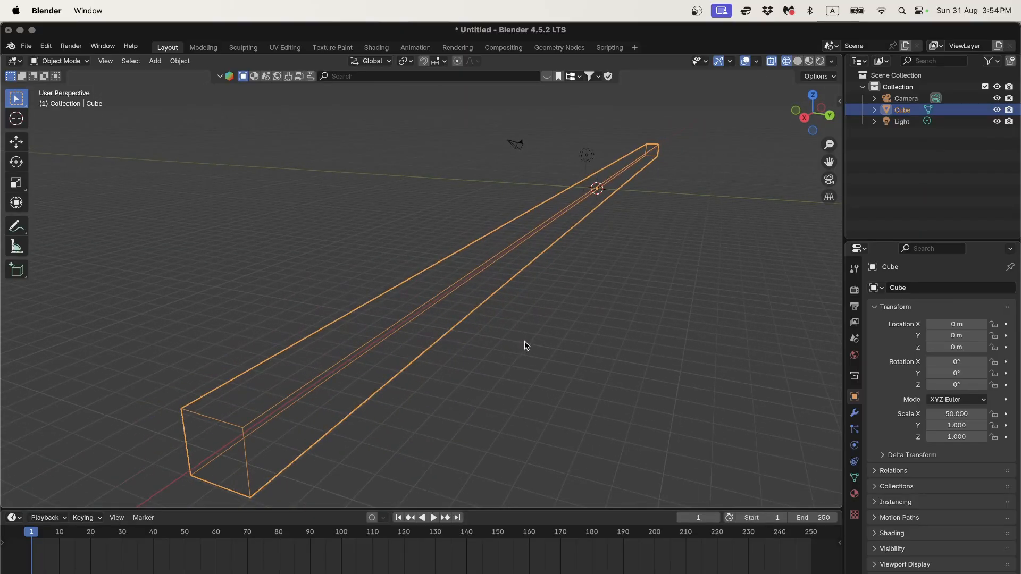
{"action": "key", "text": "Tab"}
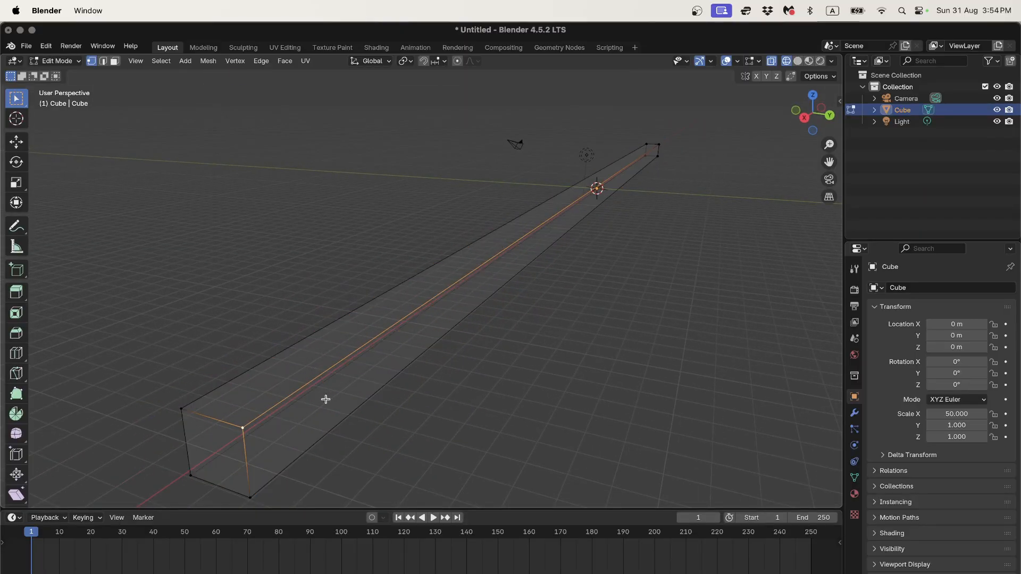
{"action": "left_click", "coordinate": [186, 414]}
{"action": "left_click", "coordinate": [243, 428]}
{"action": "middle_click_drag", "start_coordinate": [322, 436], "coordinate": [361, 404], "text": "shift"}
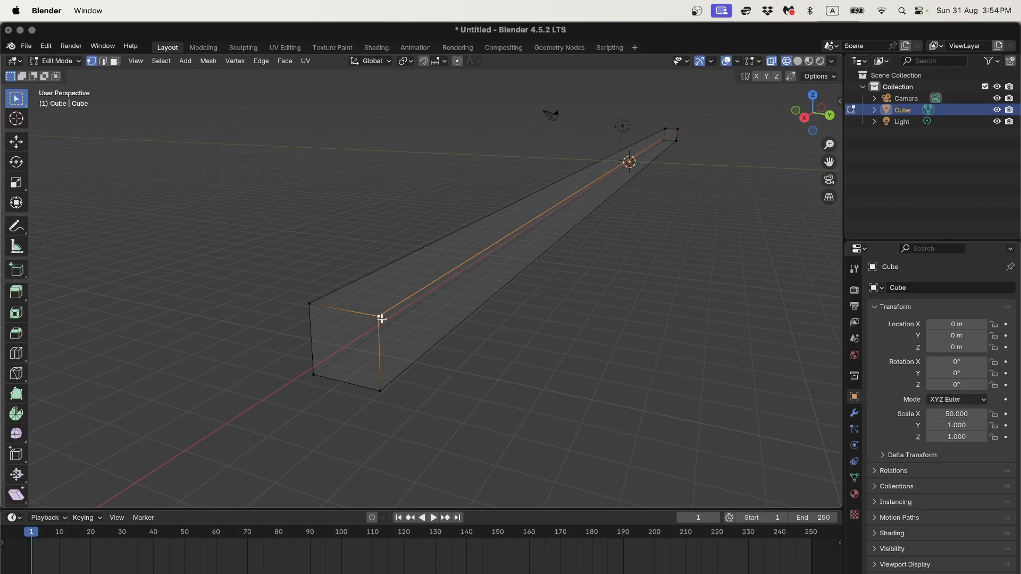
Step: Select the near end's four edges in edge mode, then its end face in face mode
{"action": "left_click", "coordinate": [104, 61]}
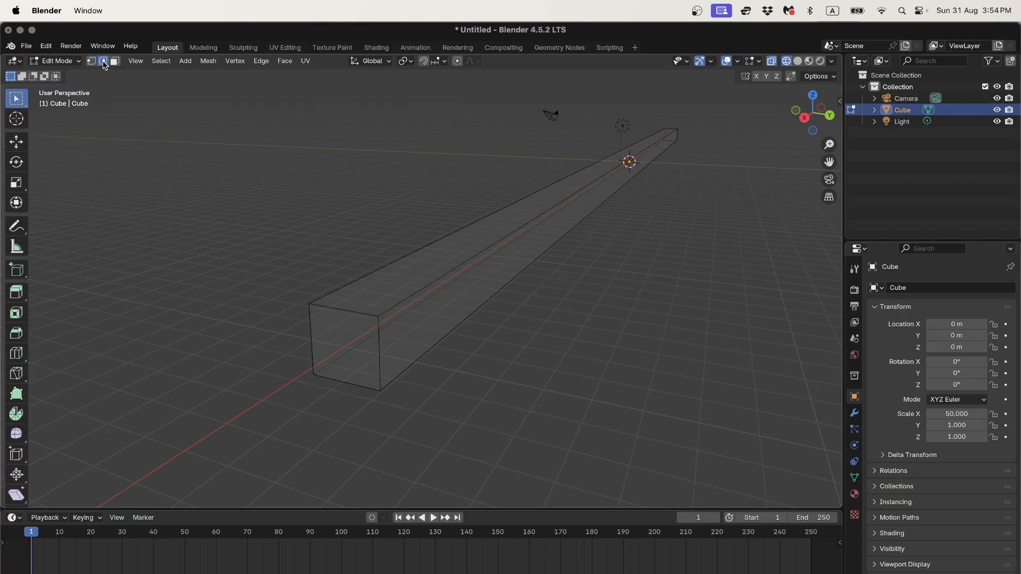
{"action": "left_click", "coordinate": [359, 316]}
{"action": "left_click", "coordinate": [364, 360]}
{"action": "left_click", "coordinate": [363, 390]}
{"action": "left_click", "coordinate": [320, 340]}
{"action": "left_click", "coordinate": [355, 310]}
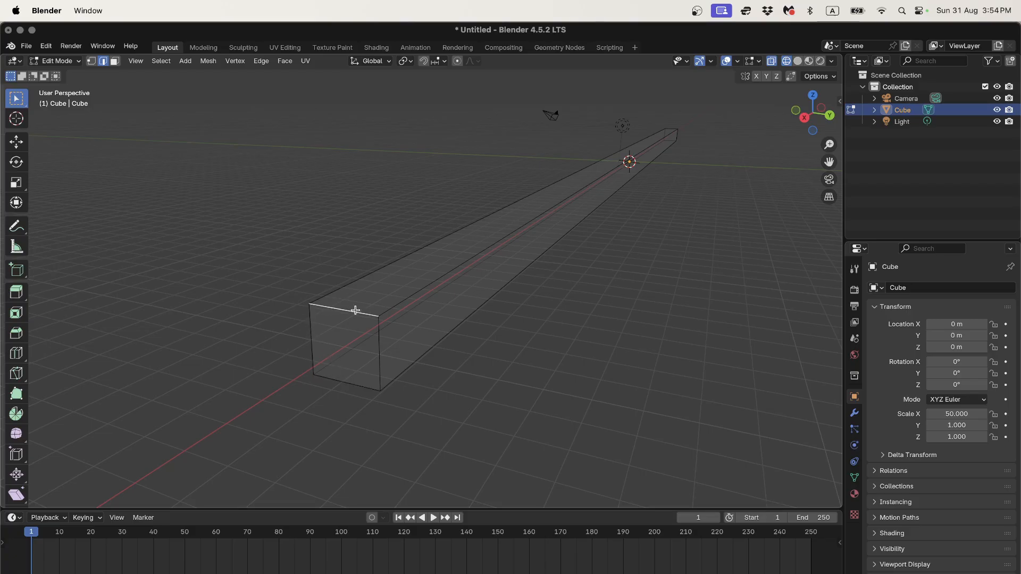
{"action": "left_click", "coordinate": [115, 61]}
{"action": "left_click", "coordinate": [348, 341]}
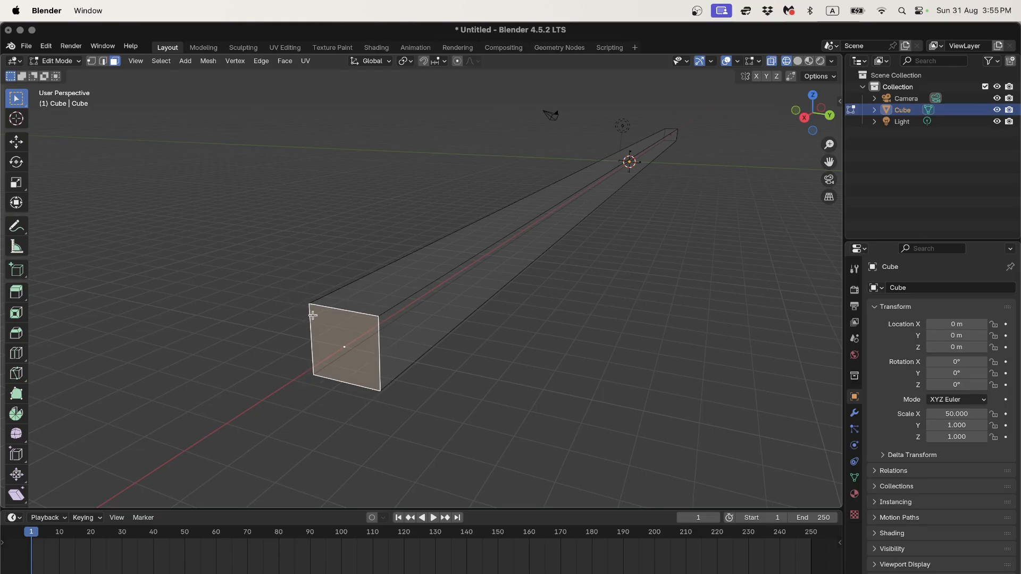
Step: Select the near end's four corner vertices in vertex mode, then return to face select
{"action": "left_click", "coordinate": [95, 61]}
{"action": "left_click", "coordinate": [383, 316]}
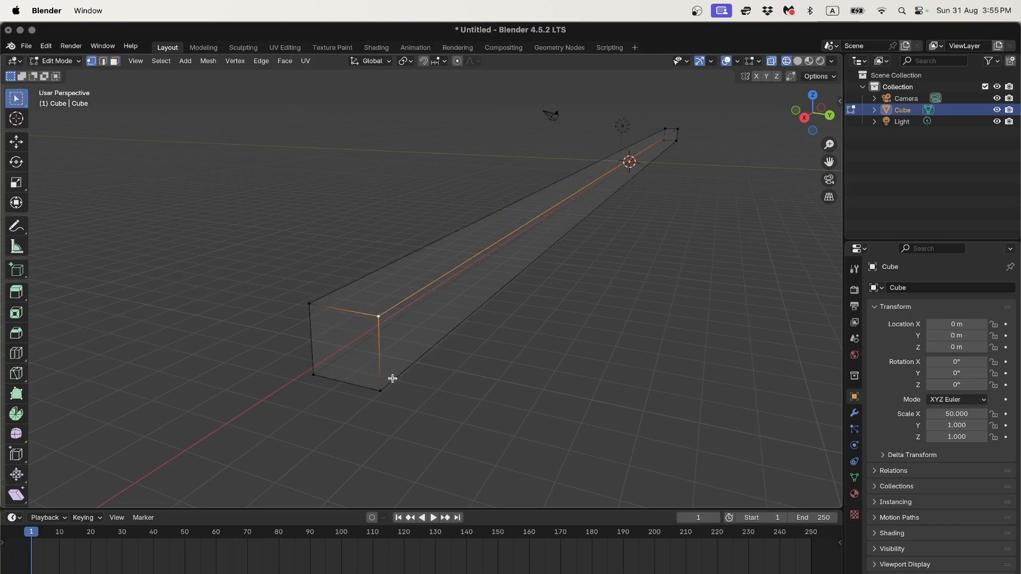
{"action": "left_click", "coordinate": [383, 392]}
{"action": "left_click", "coordinate": [312, 377]}
{"action": "left_click", "coordinate": [309, 305]}
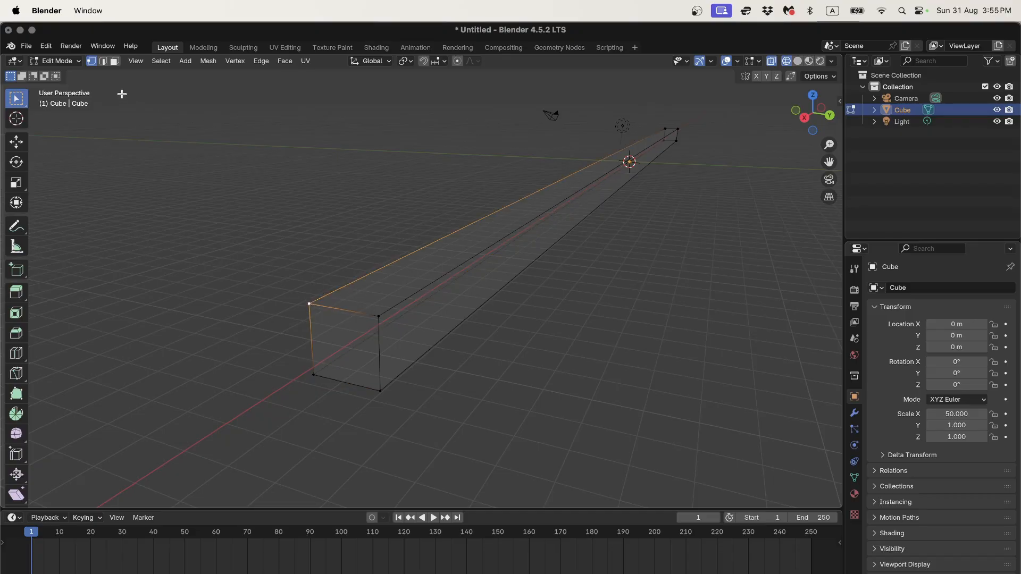
{"action": "left_click", "coordinate": [114, 61]}
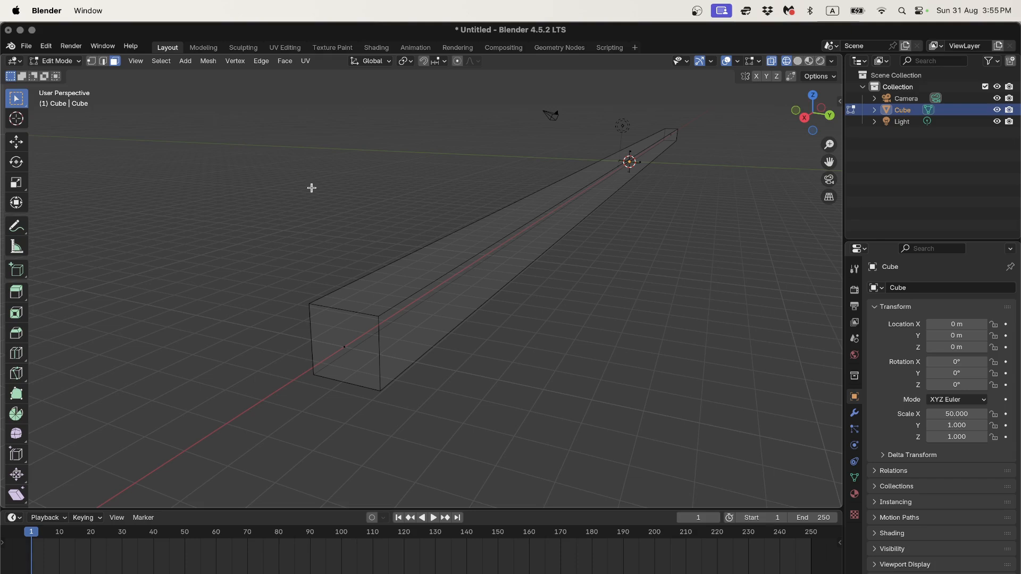
Step: Cycle through vertex, edge and face select modes with keys 1, 2 and 3
{"action": "key", "text": "1"}
{"action": "key", "text": "2"}
{"action": "key", "text": "3"}
{"action": "key", "text": "1"}
{"action": "key", "text": "2"}
{"action": "key", "text": "3"}
{"action": "key", "text": "1"}
{"action": "key", "text": "3"}
{"action": "key", "text": "2"}
{"action": "key", "text": "3"}
{"action": "key", "text": "2"}
{"action": "key", "text": "3"}
{"action": "key", "text": "1"}
{"action": "key", "text": "2"}
{"action": "key", "text": "3"}
{"action": "key", "text": "1"}
{"action": "key", "text": "2"}
{"action": "key", "text": "3"}
Step: Select the near end face, then its four edges in edge select mode
{"action": "left_click", "coordinate": [346, 346]}
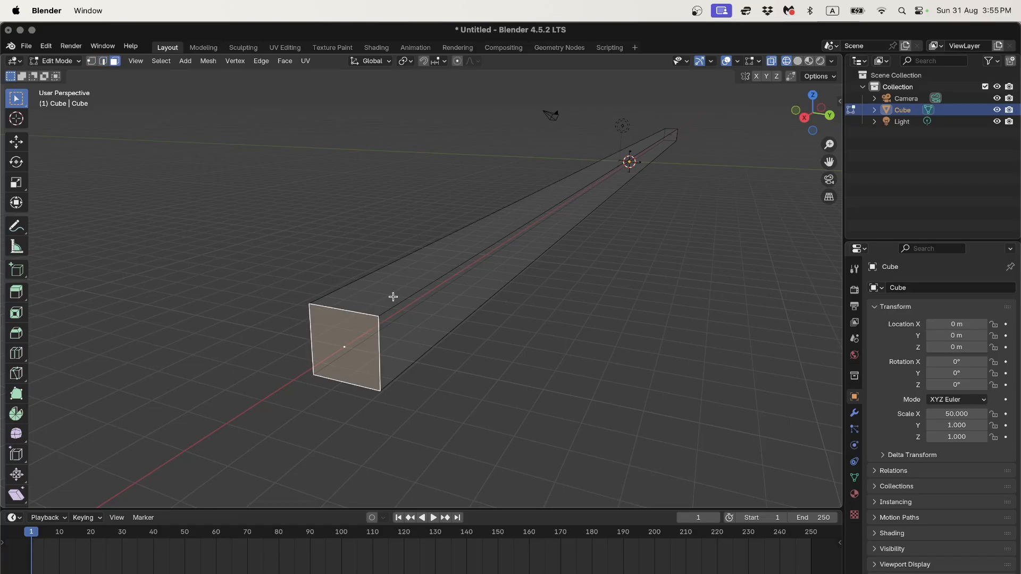
{"action": "key", "text": "1"}
{"action": "key", "text": "2"}
{"action": "left_click", "coordinate": [353, 312]}
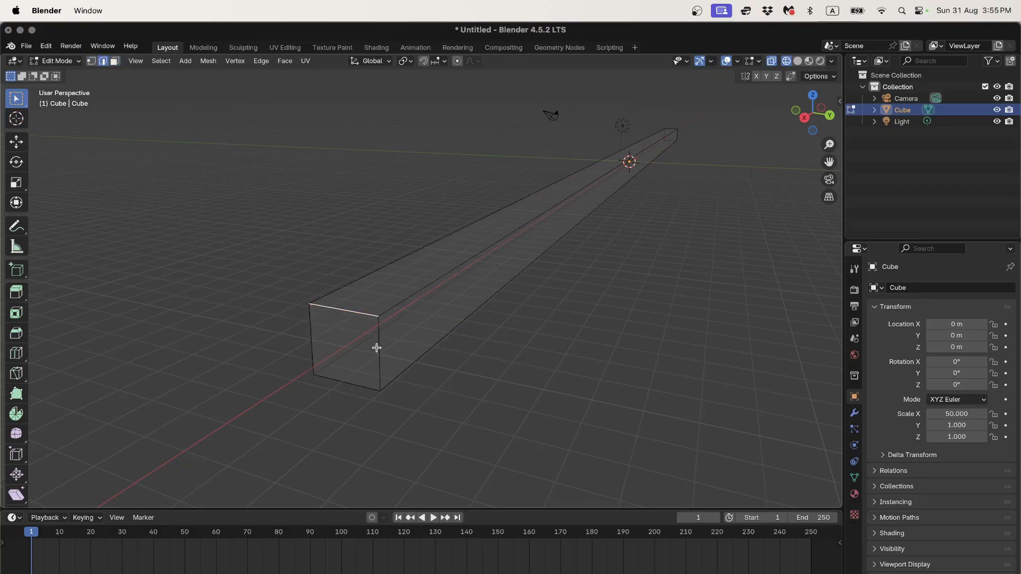
{"action": "left_click", "coordinate": [377, 348]}
{"action": "left_click", "coordinate": [364, 384]}
{"action": "left_click", "coordinate": [313, 339]}
Step: Select the near end's top-right corner vertex and start moving it with G
{"action": "key", "text": "1"}
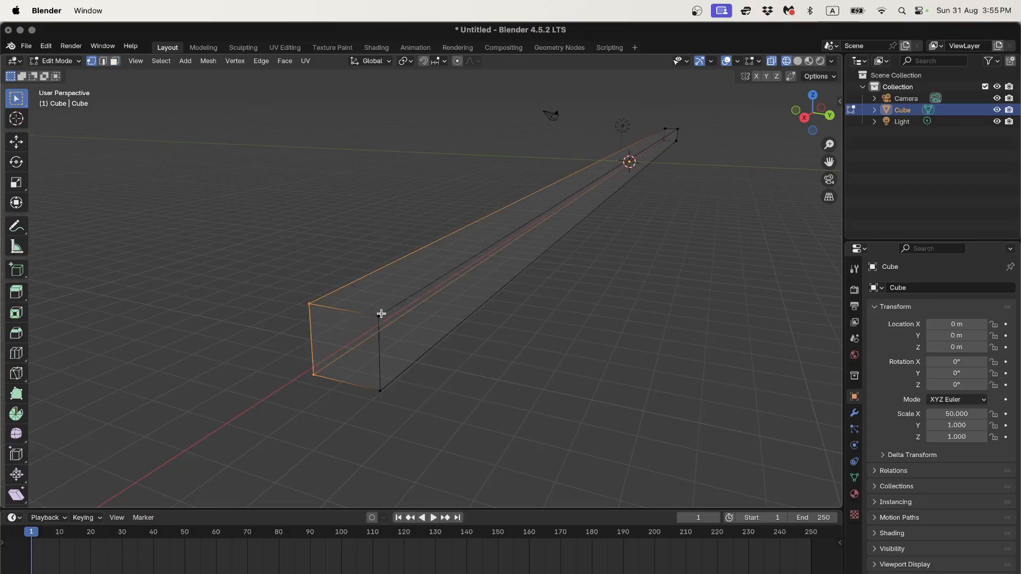
{"action": "left_click", "coordinate": [379, 315]}
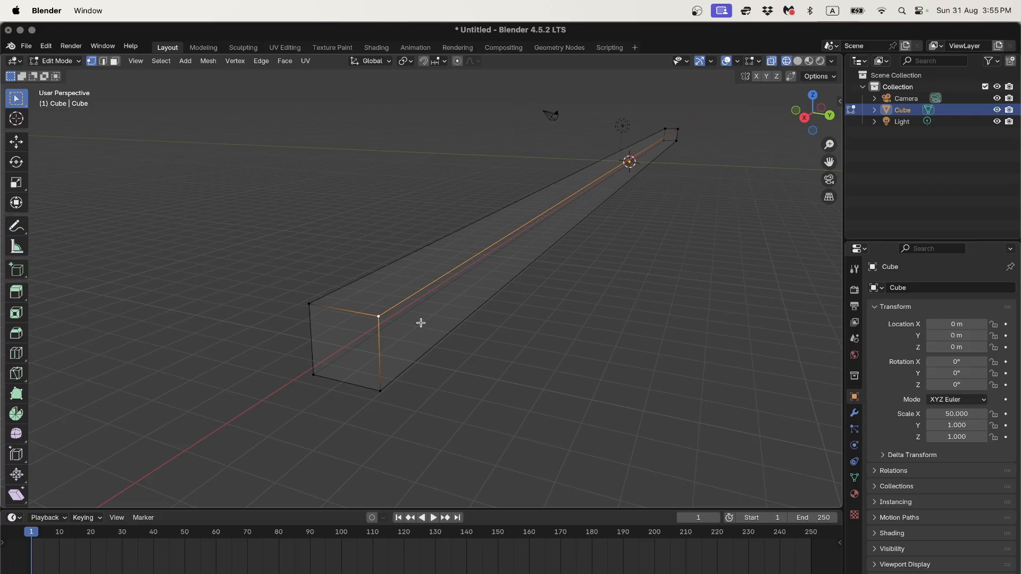
{"action": "key", "text": "g"}
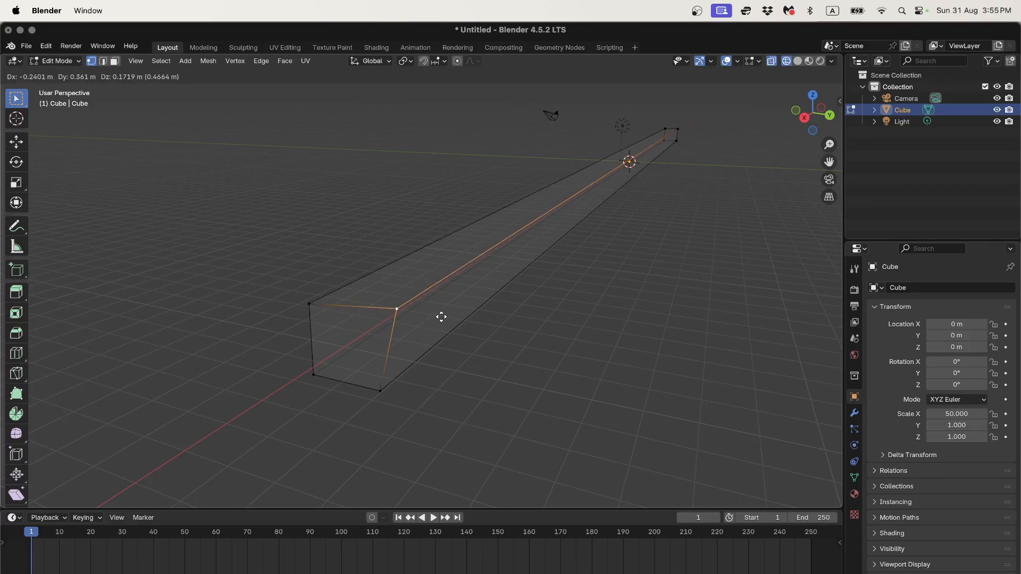
Step: Drop the moved corner vertex and zoom toward the beam end in Right Orthographic view
{"action": "left_click", "coordinate": [441, 317]}
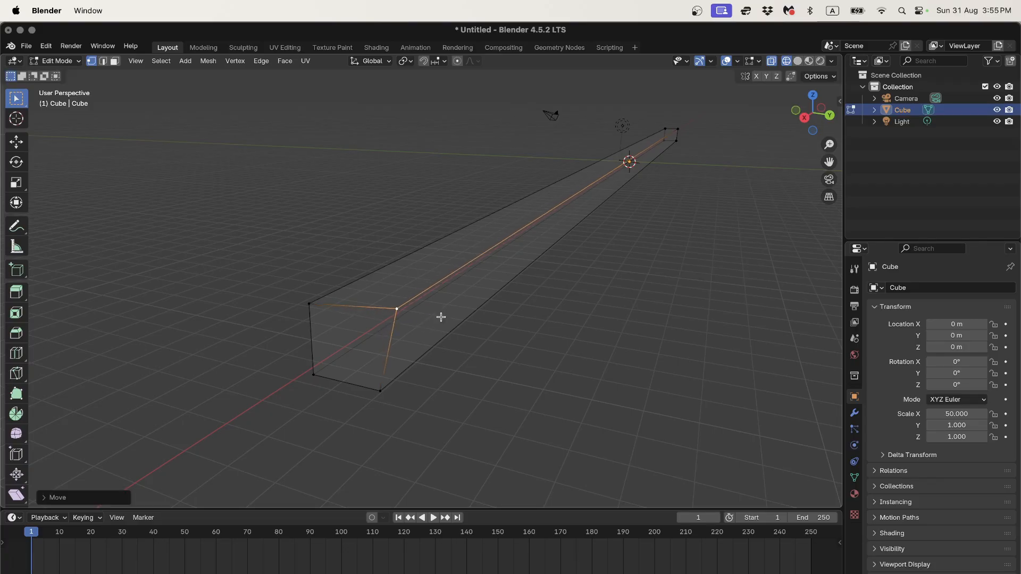
{"action": "left_click", "coordinate": [806, 118]}
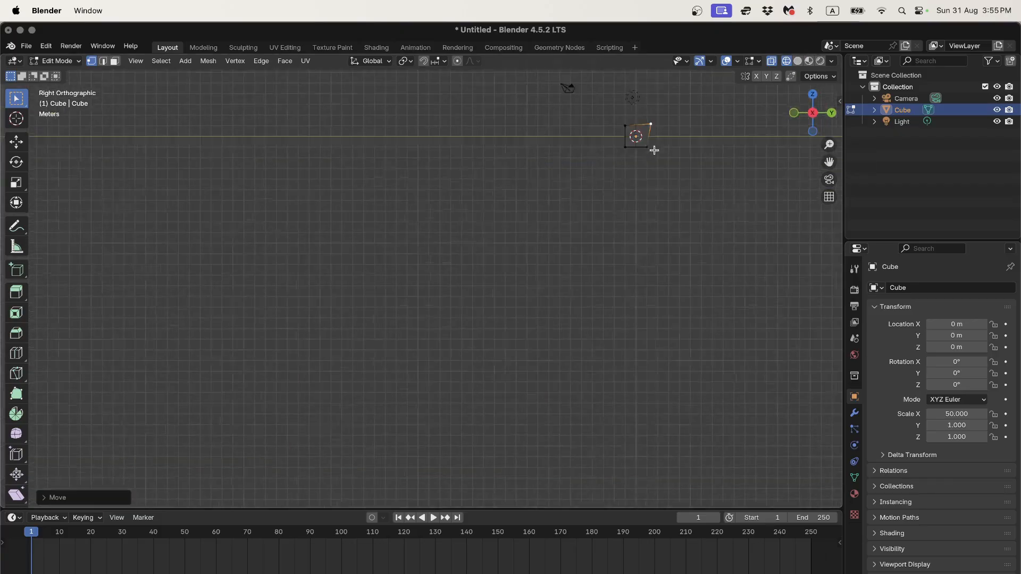
{"action": "scroll", "coordinate": [655, 150], "scroll_direction": "up", "scroll_amount": 1}
{"action": "middle_click_drag", "start_coordinate": [648, 157], "coordinate": [504, 262], "text": "shift"}
{"action": "scroll", "coordinate": [602, 180], "scroll_direction": "up", "scroll_amount": 5}
{"action": "middle_click_drag", "start_coordinate": [644, 174], "coordinate": [402, 280], "text": "shift"}
{"action": "scroll", "coordinate": [578, 178], "scroll_direction": "up", "scroll_amount": 2}
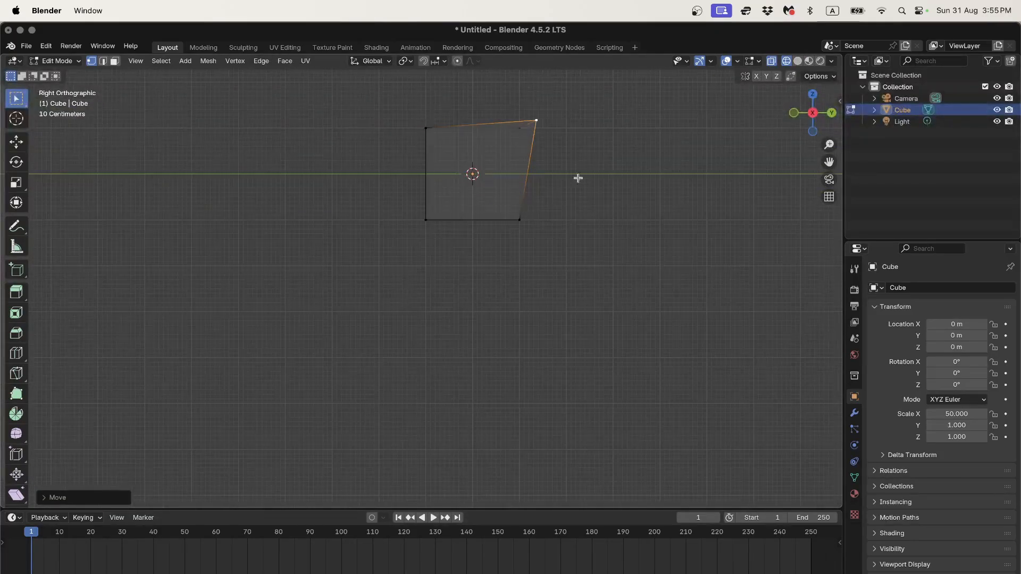
Step: Deselect the vertex and centre the enlarged end face in view
{"action": "left_click", "coordinate": [614, 161]}
{"action": "scroll", "coordinate": [613, 156], "scroll_direction": "up", "scroll_amount": 1}
{"action": "middle_click_drag", "start_coordinate": [631, 149], "coordinate": [557, 273], "text": "shift"}
{"action": "scroll", "coordinate": [544, 239], "scroll_direction": "up", "scroll_amount": 3}
{"action": "scroll", "coordinate": [546, 205], "scroll_direction": "up", "scroll_amount": 2}
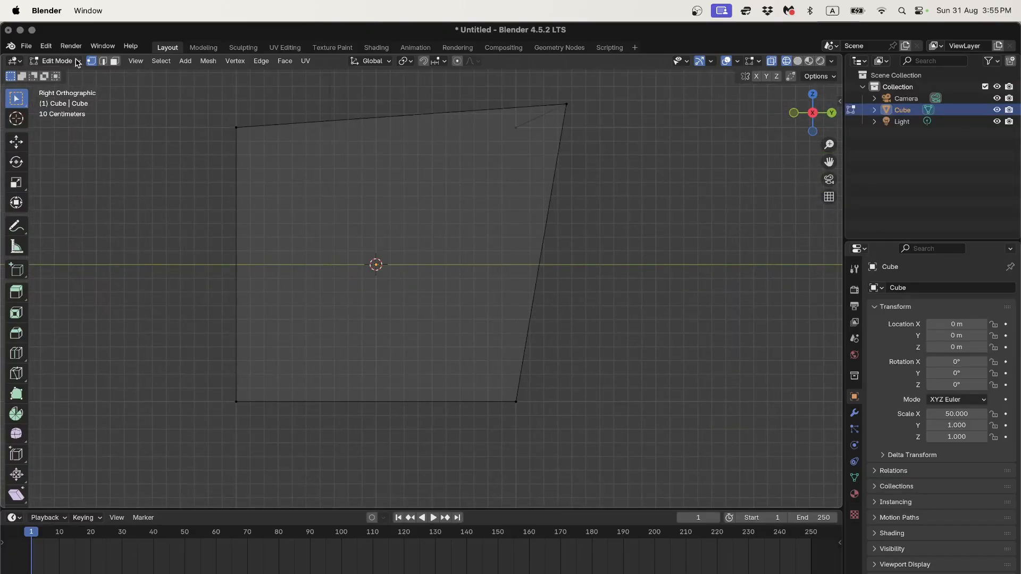
Step: Switch to edge select, keep Wireframe shading from the Z pie, and return to Object Mode
{"action": "left_click", "coordinate": [104, 62]}
{"action": "key", "text": "z"}
{"action": "left_click", "coordinate": [391, 218]}
{"action": "key", "text": "Tab"}
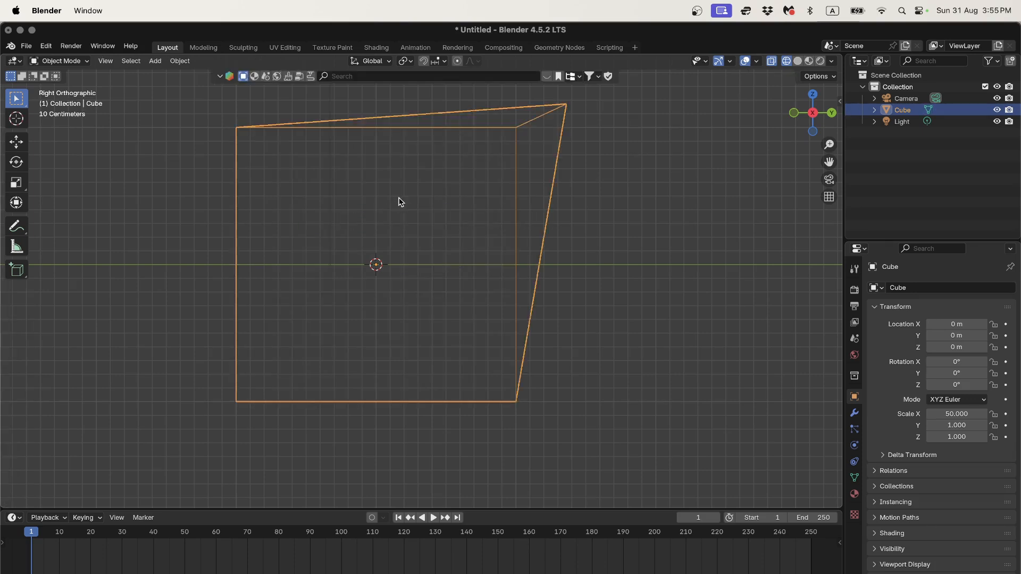
Step: Enter Edit Mode, select the end face, then deselect it and select the whole mesh
{"action": "scroll", "coordinate": [409, 198], "scroll_direction": "down", "scroll_amount": 2}
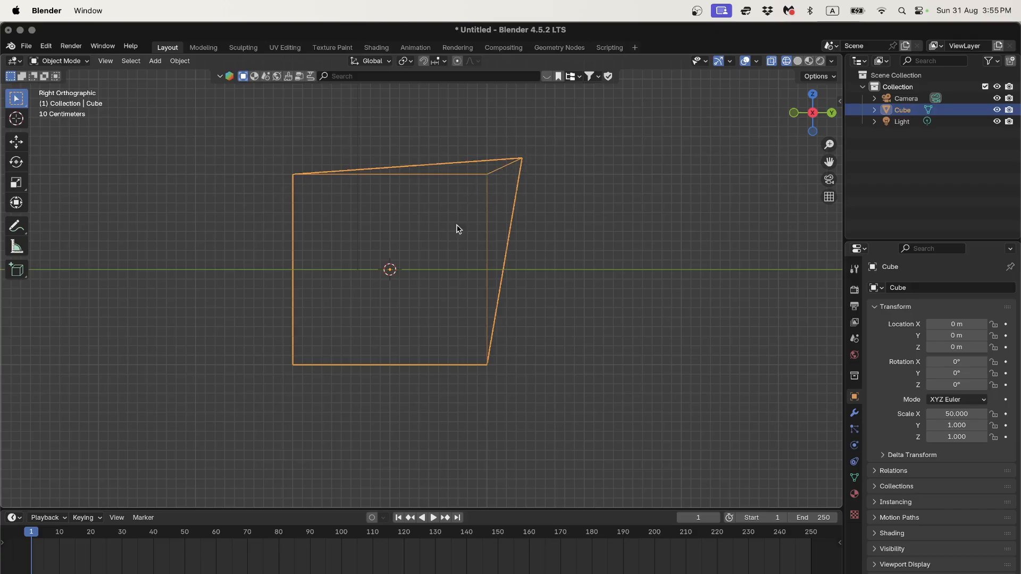
{"action": "key", "text": "Tab"}
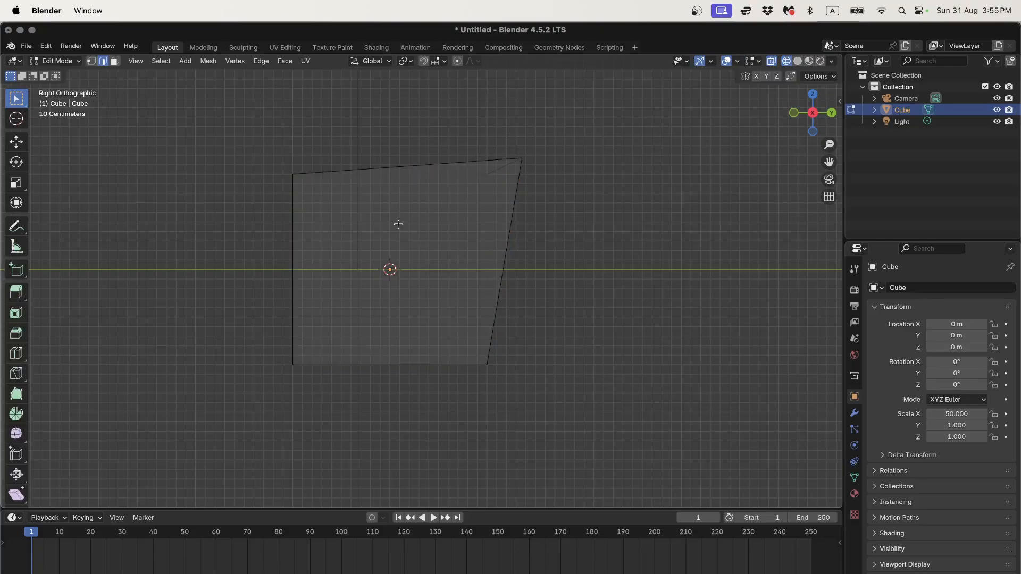
{"action": "key", "text": "3"}
{"action": "left_click", "coordinate": [388, 264]}
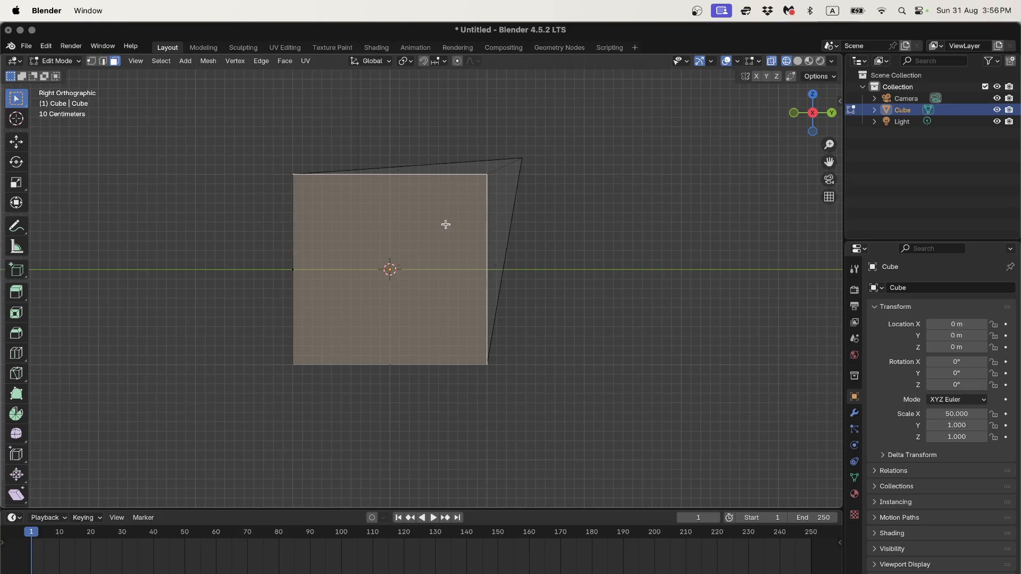
{"action": "key", "text": "alt+a"}
{"action": "key", "text": "a"}
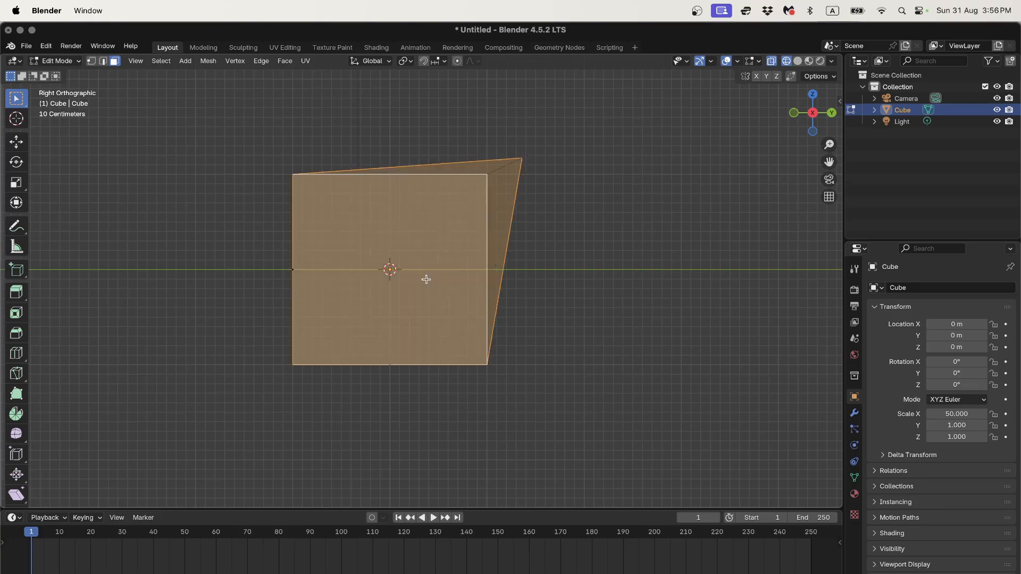
Step: Orbit to see the whole beam, then zoom in on it in Right Orthographic view
{"action": "scroll", "coordinate": [471, 221], "scroll_direction": "down", "scroll_amount": 4}
{"action": "middle_click_drag", "start_coordinate": [473, 226], "coordinate": [429, 277]}
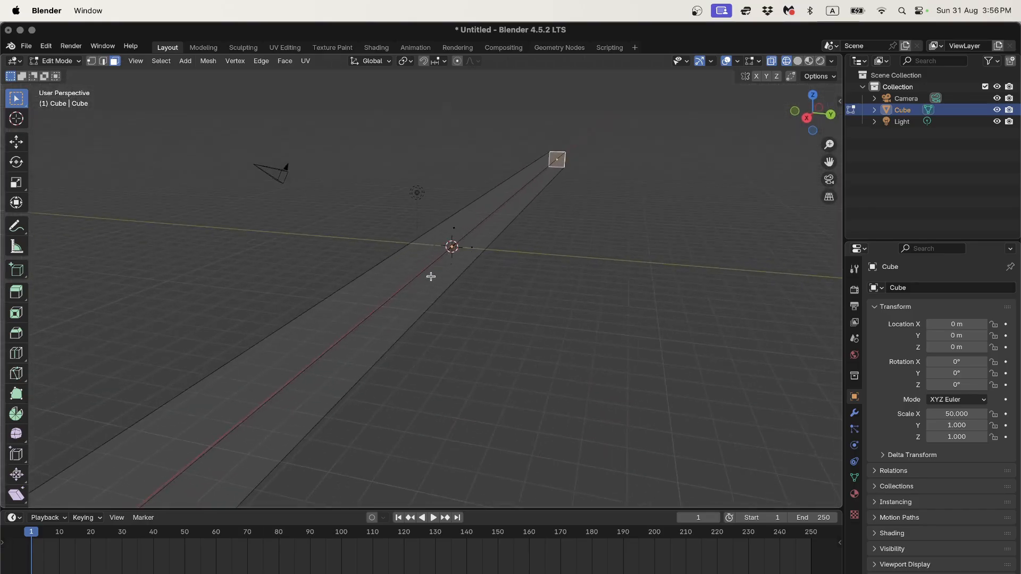
{"action": "scroll", "coordinate": [433, 272], "scroll_direction": "down", "scroll_amount": 5}
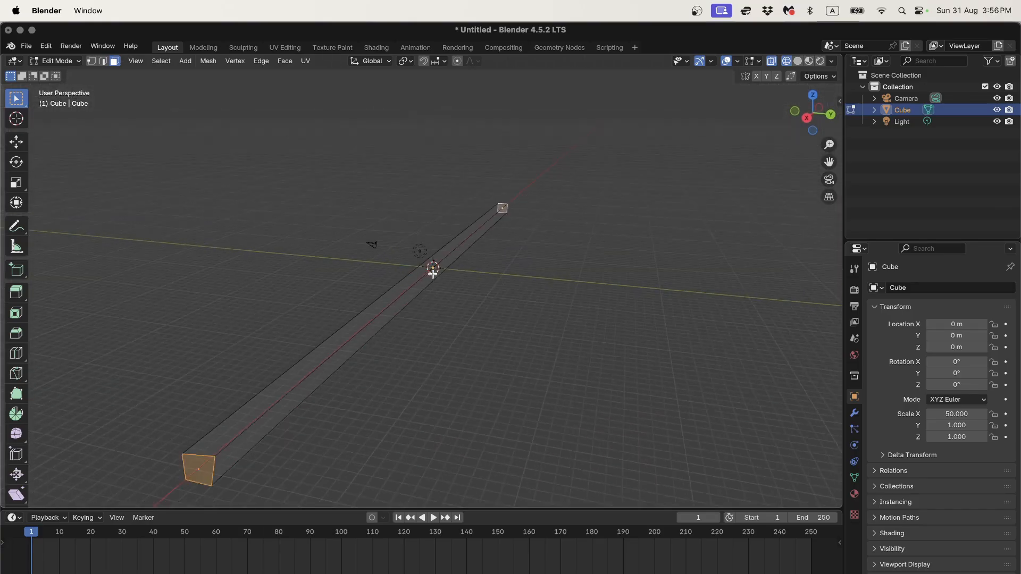
{"action": "left_click", "coordinate": [806, 118]}
{"action": "scroll", "coordinate": [533, 247], "scroll_direction": "up", "scroll_amount": 12}
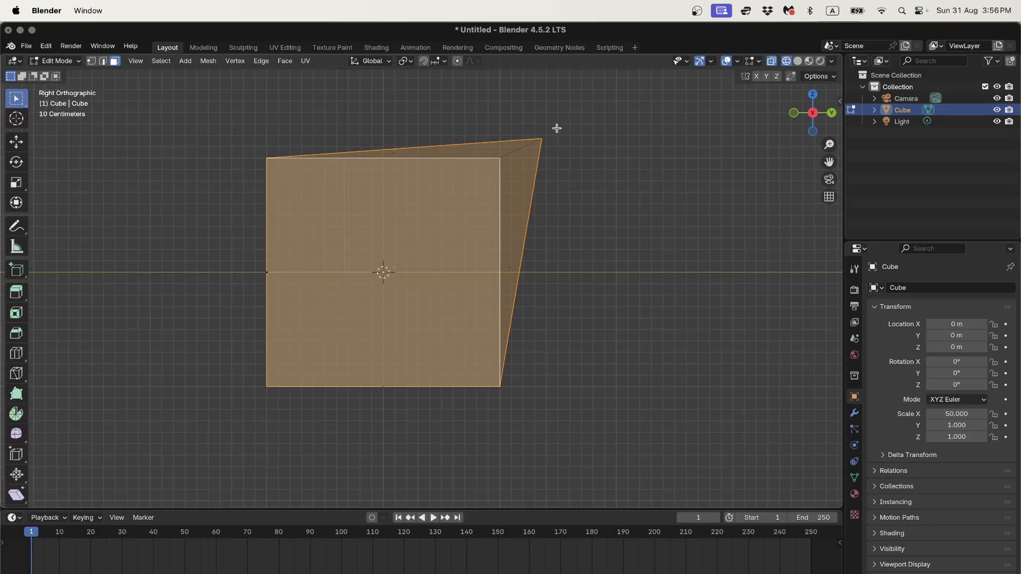
Step: Select the stray top-right vertex in vertex mode and move it back near its corner
{"action": "key", "text": "1"}
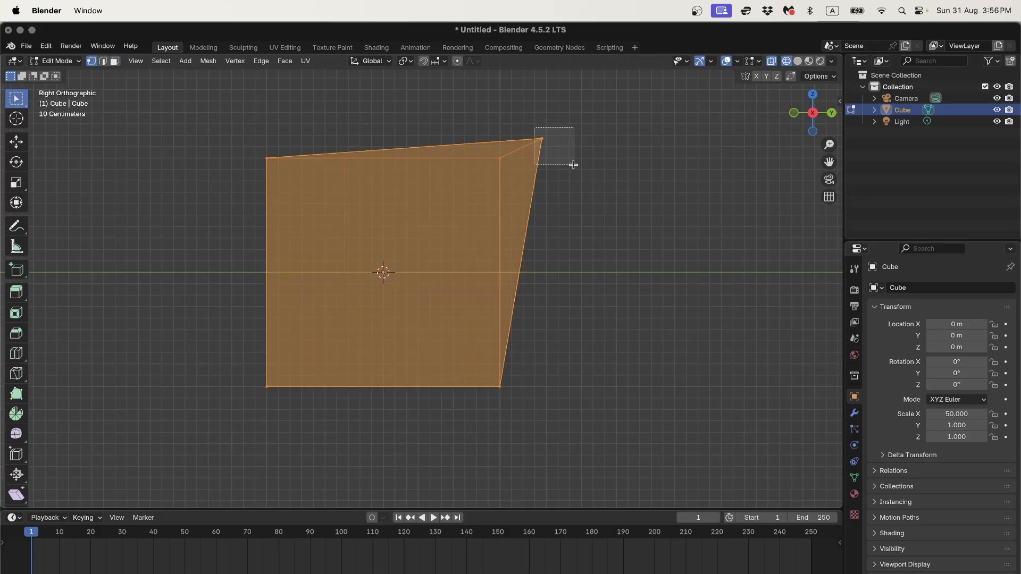
{"action": "left_click", "coordinate": [574, 158]}
{"action": "scroll", "coordinate": [574, 152], "scroll_direction": "up", "scroll_amount": 2}
{"action": "middle_click_drag", "start_coordinate": [575, 151], "coordinate": [534, 237], "text": "shift"}
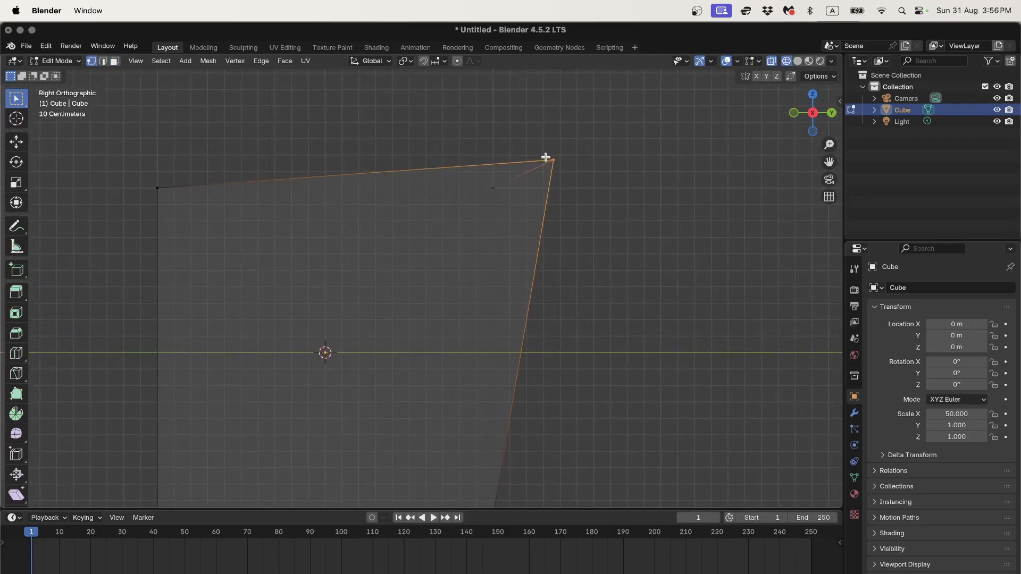
{"action": "key", "text": "g"}
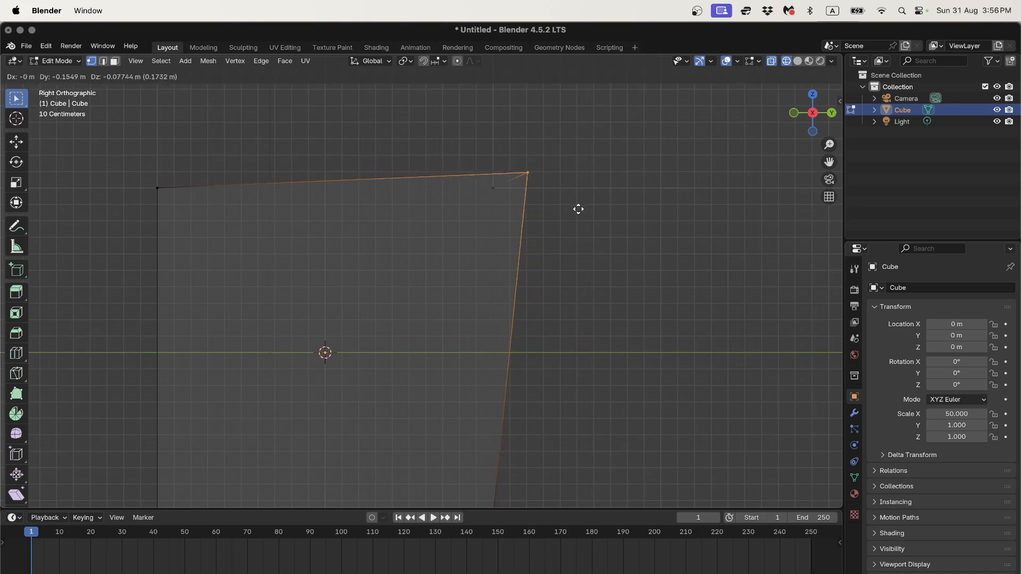
{"action": "left_click", "coordinate": [536, 224]}
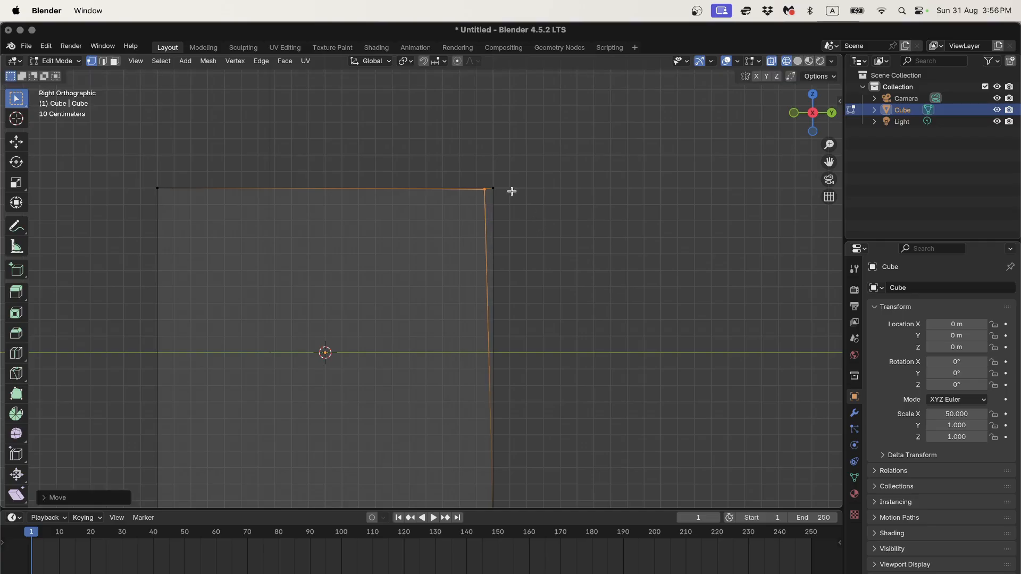
Step: Turn on snapping with the Snap Target set to Vertex
{"action": "left_click", "coordinate": [424, 62]}
{"action": "left_click", "coordinate": [437, 62]}
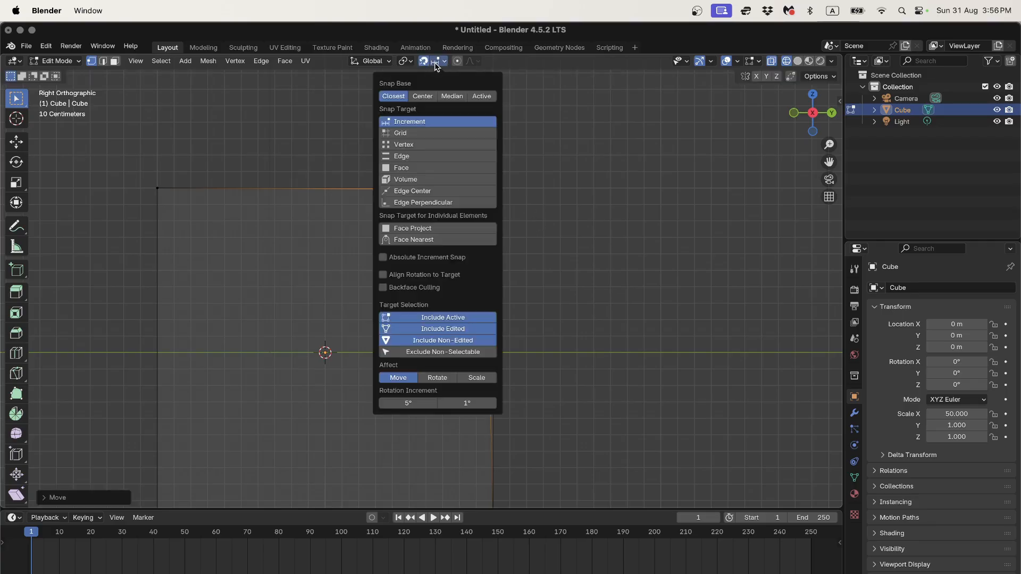
{"action": "left_click", "coordinate": [423, 145]}
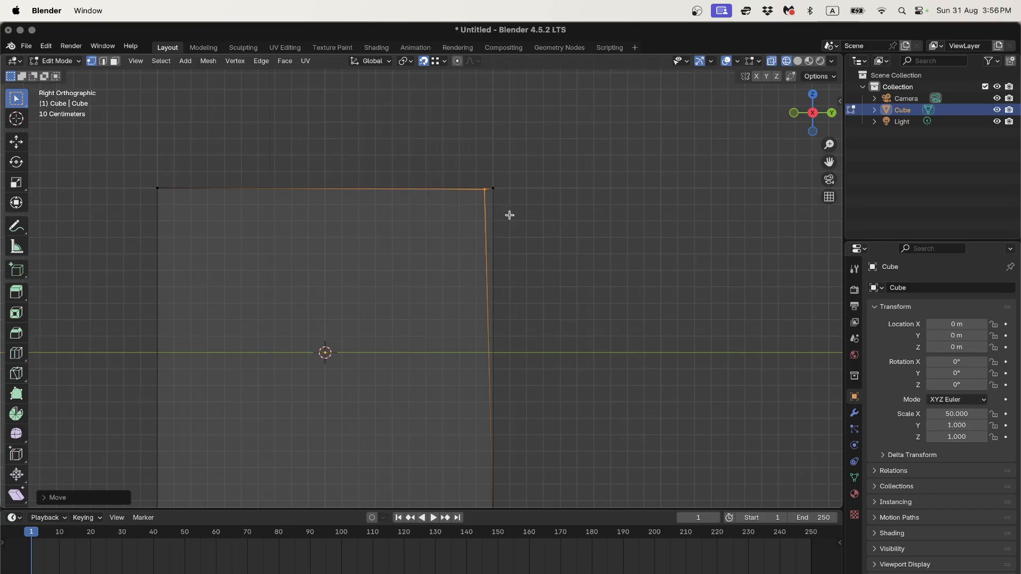
Step: Move the vertex along Y so it snaps exactly onto the corner
{"action": "key", "text": "g"}
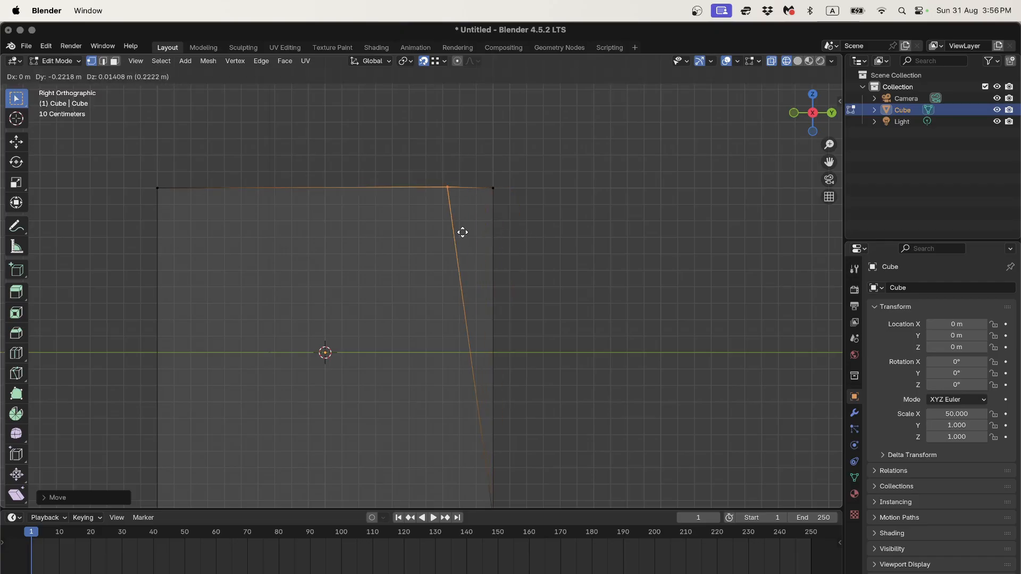
{"action": "key", "text": "y"}
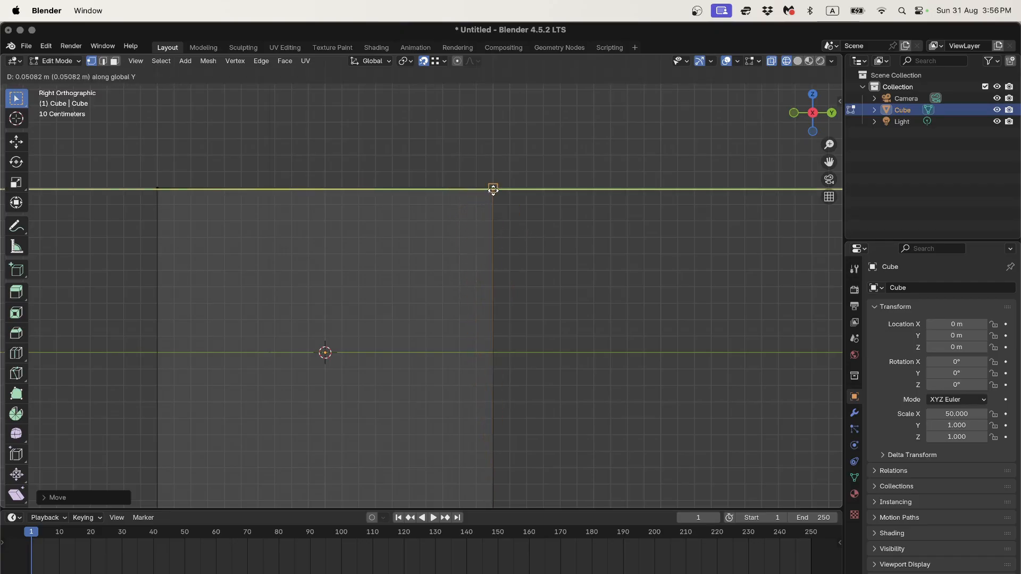
{"action": "left_click", "coordinate": [493, 188]}
{"action": "scroll", "coordinate": [543, 168], "scroll_direction": "up", "scroll_amount": 4}
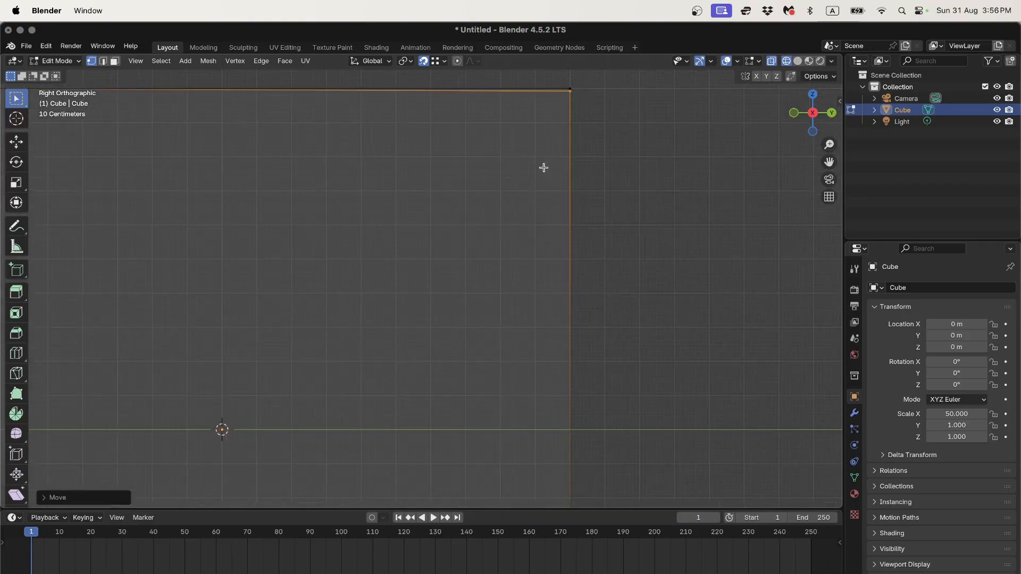
{"action": "scroll", "coordinate": [591, 149], "scroll_direction": "up", "scroll_amount": 3}
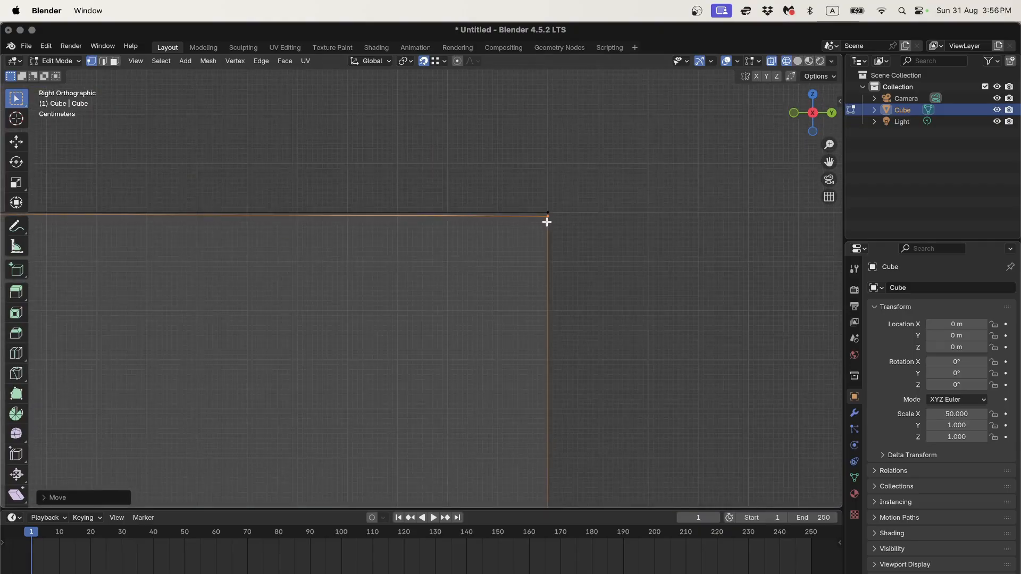
{"action": "scroll", "coordinate": [547, 222], "scroll_direction": "down", "scroll_amount": 6}
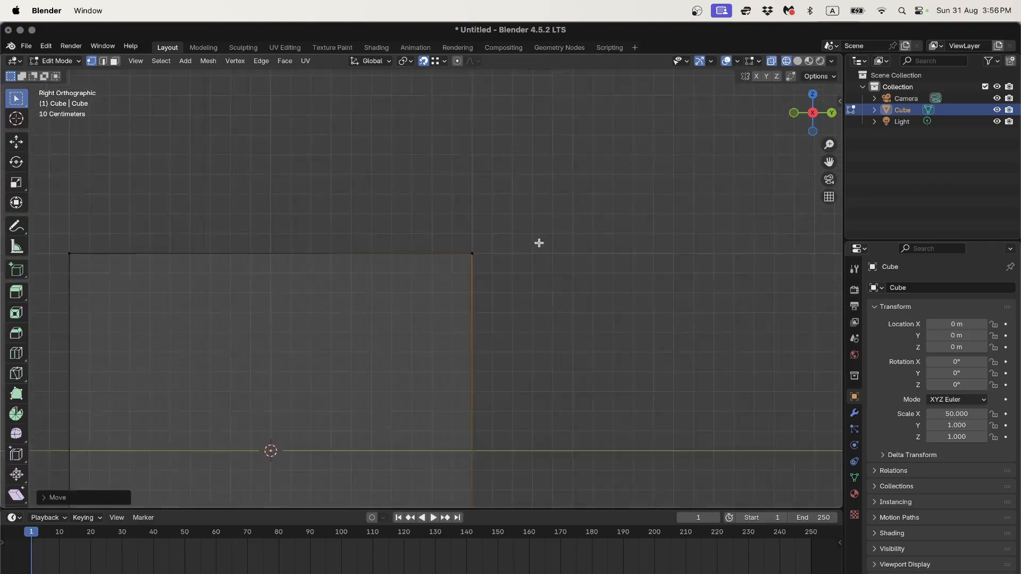
{"action": "scroll", "coordinate": [476, 324], "scroll_direction": "up", "scroll_amount": 4}
{"action": "middle_click_drag", "start_coordinate": [477, 323], "coordinate": [418, 357]}
Step: Return to Object Mode and check the beam from the Right Orthographic view
{"action": "key", "text": "Tab"}
{"action": "scroll", "coordinate": [430, 337], "scroll_direction": "down", "scroll_amount": 3}
{"action": "scroll", "coordinate": [435, 305], "scroll_direction": "up", "scroll_amount": 2}
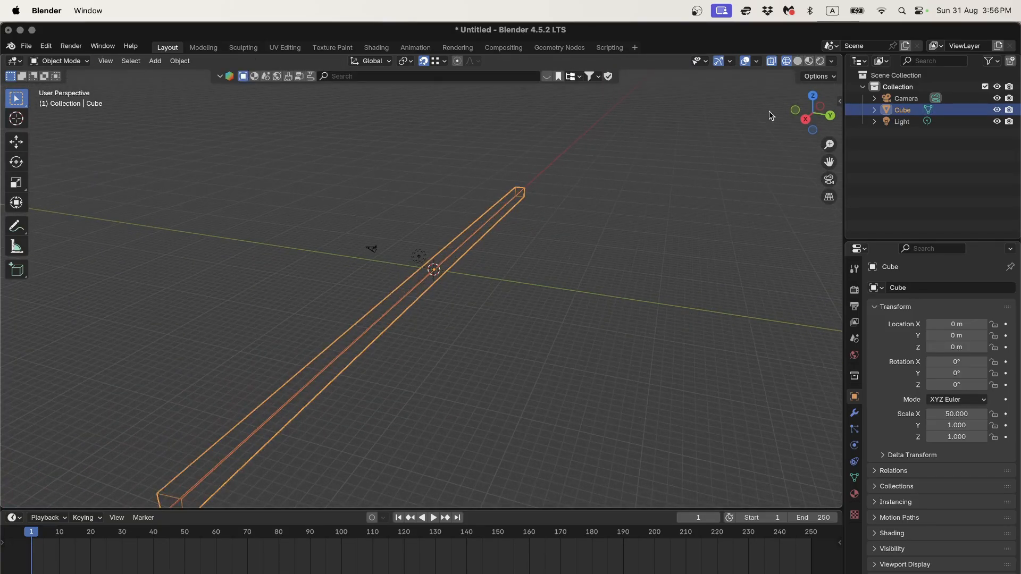
{"action": "left_click", "coordinate": [806, 118]}
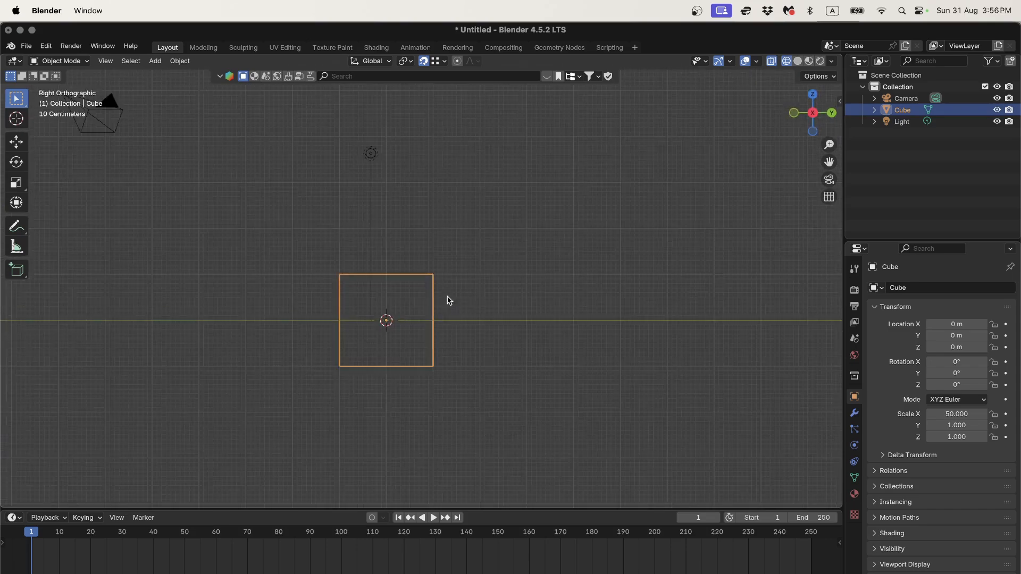
{"action": "middle_click_drag", "start_coordinate": [449, 298], "coordinate": [470, 282]}
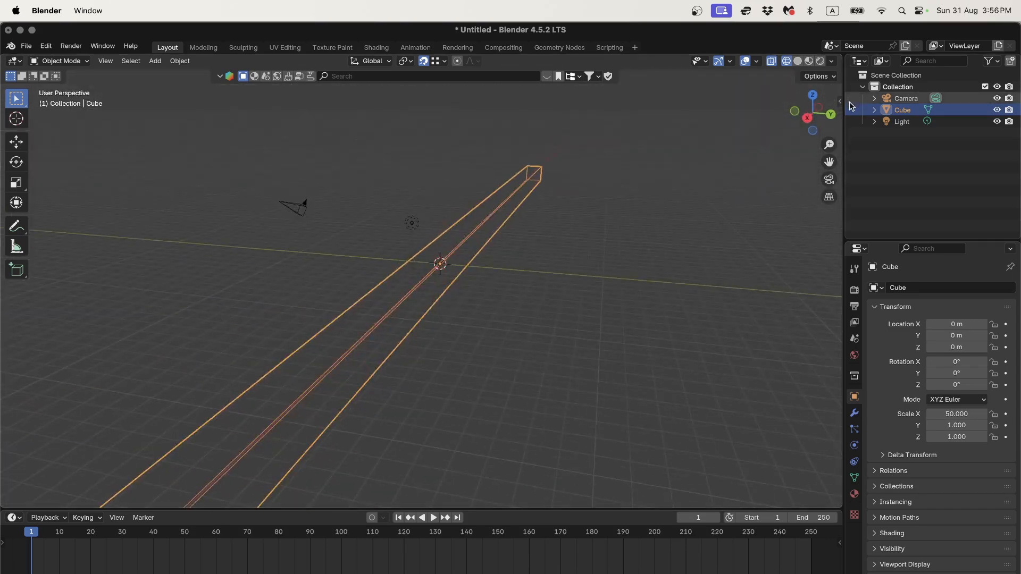
{"action": "key", "text": "KP_5"}
{"action": "left_click", "coordinate": [830, 115]}
{"action": "left_click", "coordinate": [813, 98]}
{"action": "scroll", "coordinate": [623, 264], "scroll_direction": "down", "scroll_amount": 8}
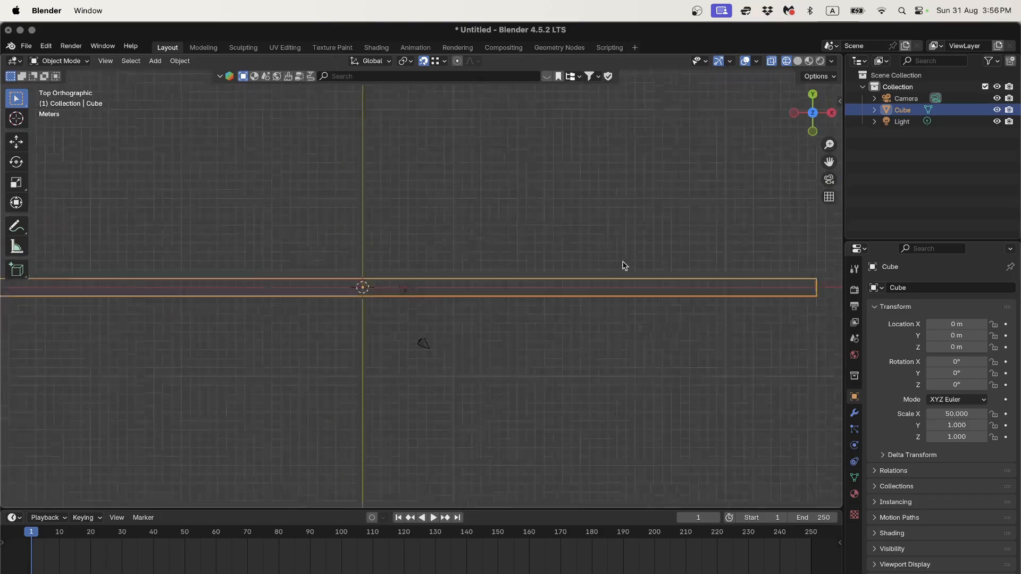
{"action": "scroll", "coordinate": [607, 267], "scroll_direction": "up", "scroll_amount": 3}
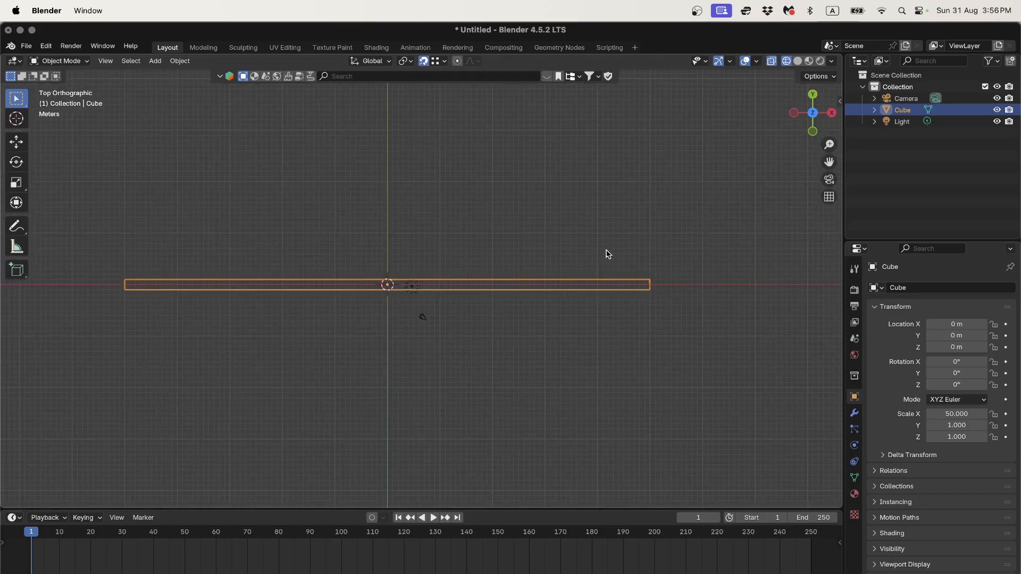
{"action": "middle_click_drag", "start_coordinate": [637, 282], "coordinate": [461, 277]}
{"action": "key", "text": "Tab"}
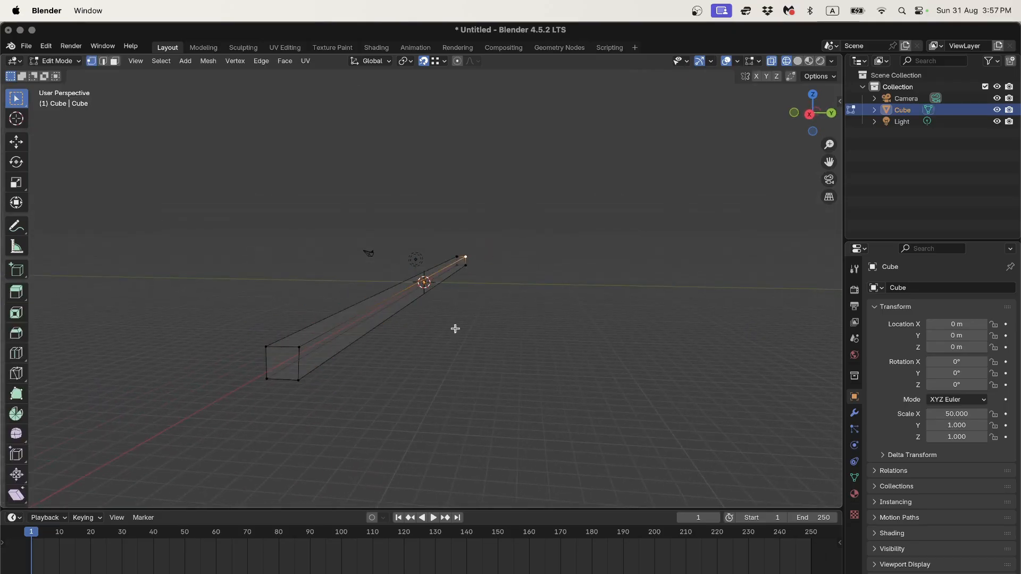
{"action": "middle_click_drag", "start_coordinate": [713, 164], "coordinate": [497, 279]}
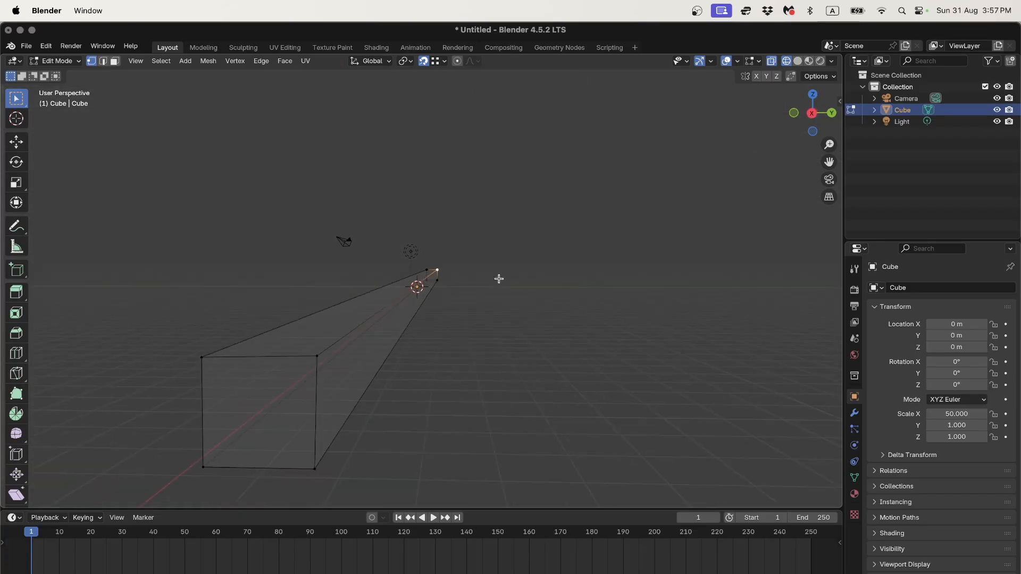
{"action": "left_click", "coordinate": [812, 113]}
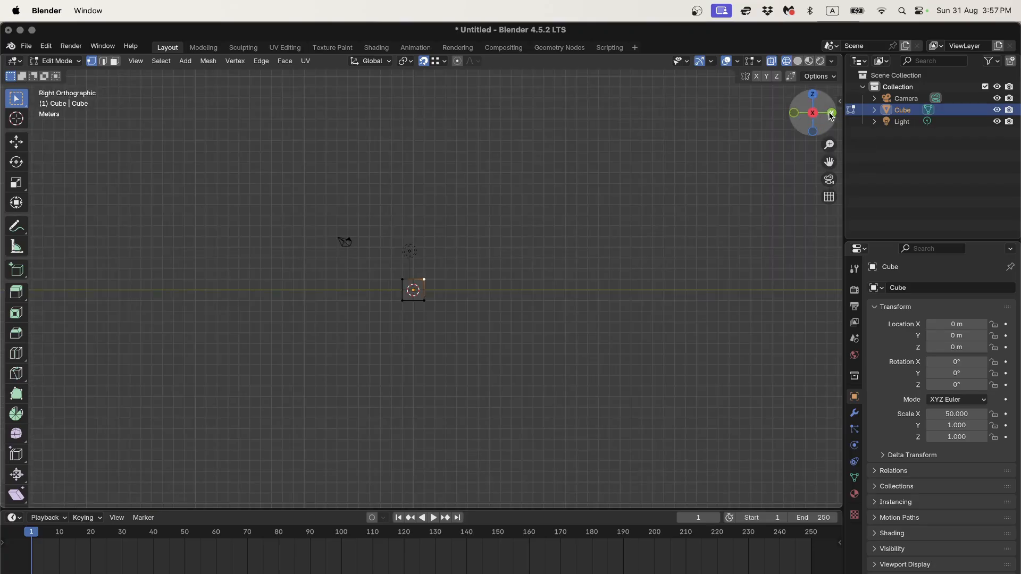
{"action": "left_click", "coordinate": [831, 112]}
{"action": "left_click", "coordinate": [814, 96]}
{"action": "middle_click_drag", "start_coordinate": [638, 221], "coordinate": [406, 285]}
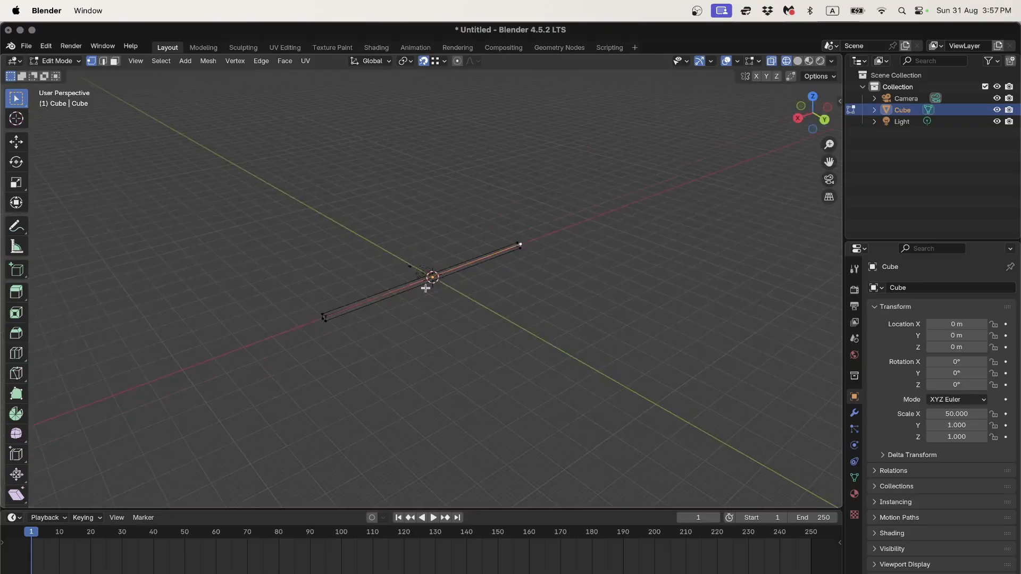
{"action": "key", "text": "Tab"}
{"action": "scroll", "coordinate": [431, 292], "scroll_direction": "up", "scroll_amount": 4}
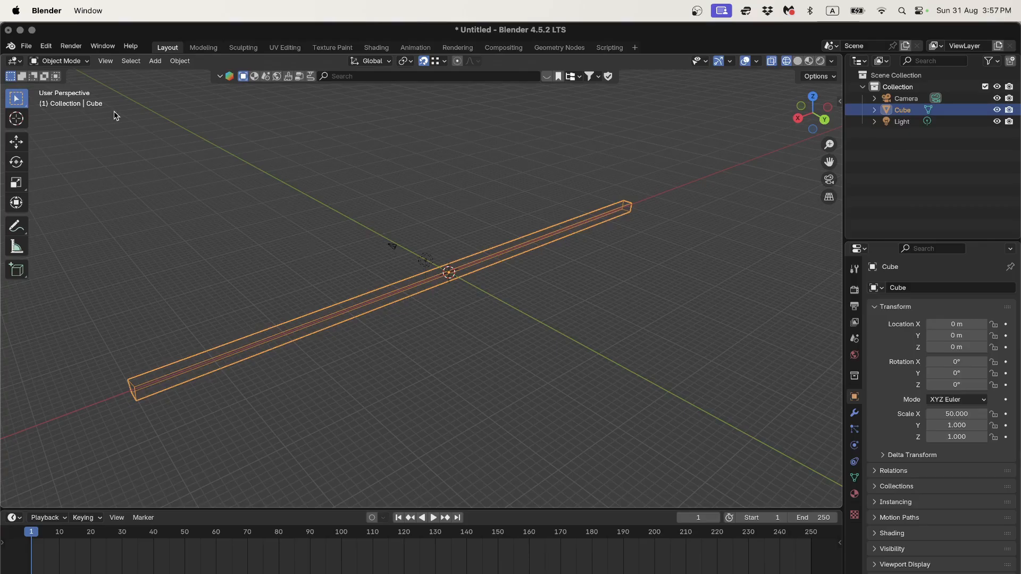
Step: Open File > Save As, navigate up into the 3D_Fundamentals folder, then switch to Finder
{"action": "left_click", "coordinate": [28, 46]}
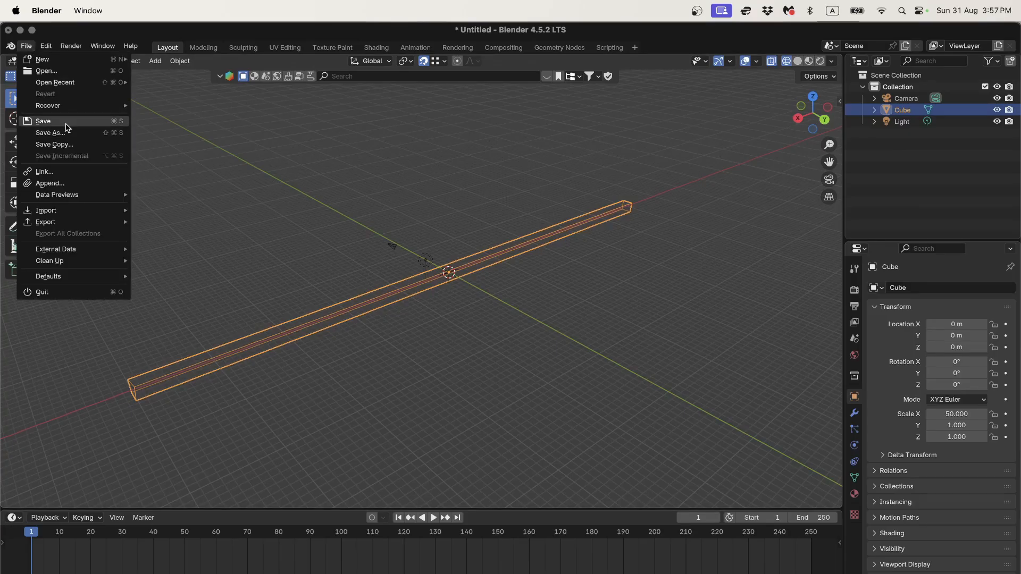
{"action": "left_click", "coordinate": [67, 124]}
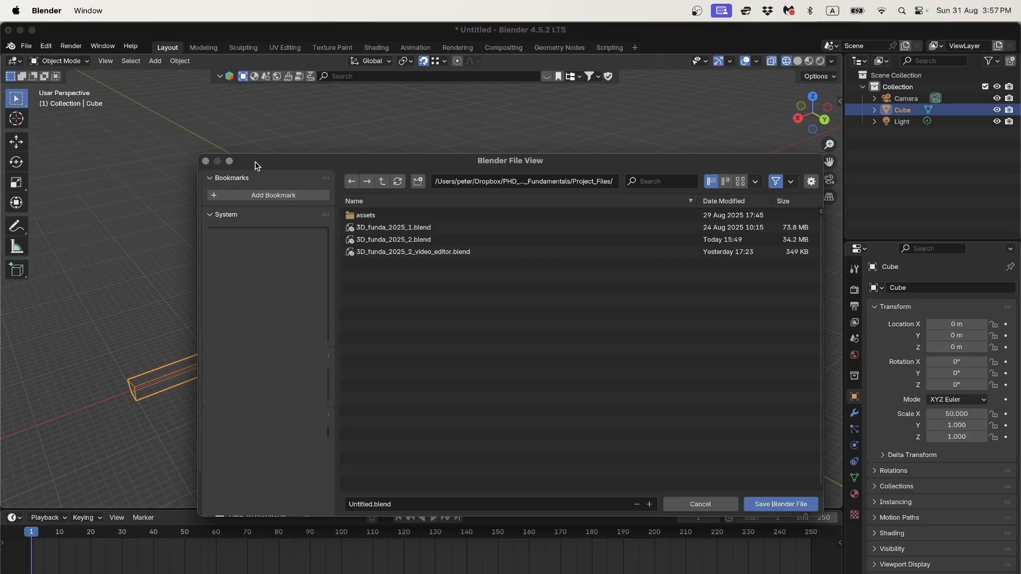
{"action": "left_click_drag", "start_coordinate": [256, 165], "coordinate": [157, 102]}
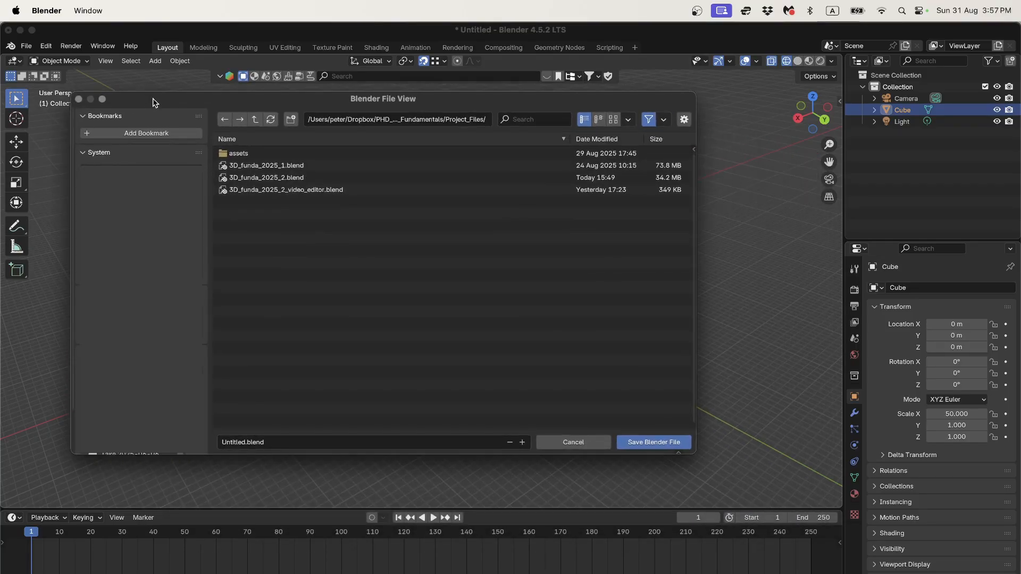
{"action": "left_click", "coordinate": [256, 119]}
{"action": "left_click", "coordinate": [256, 119]}
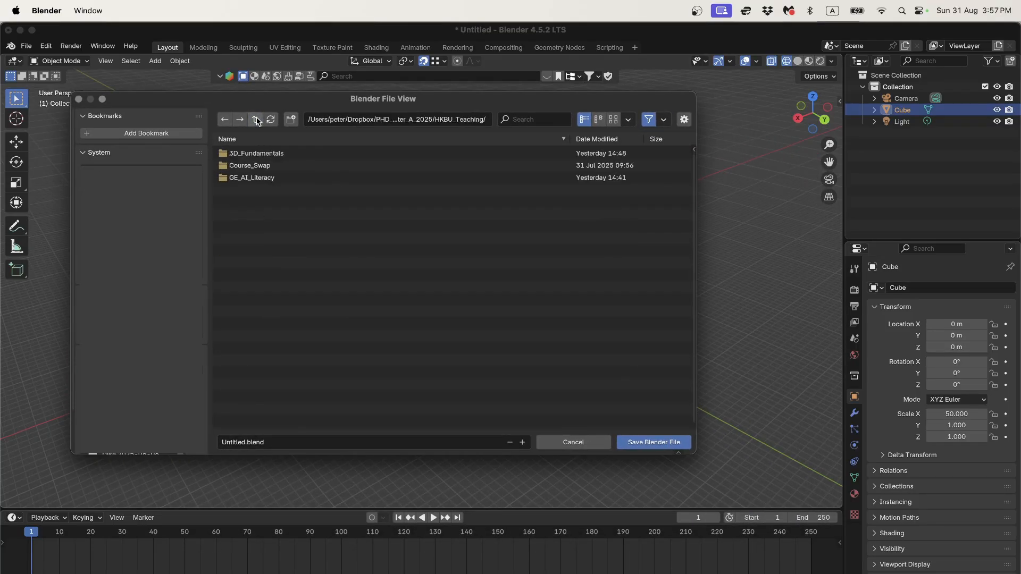
{"action": "double_click", "coordinate": [253, 155]}
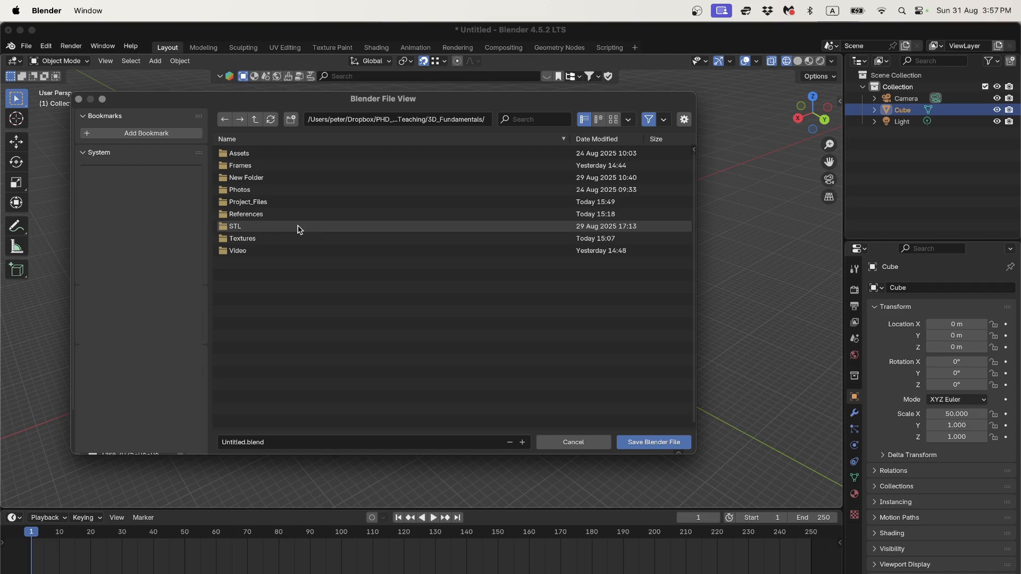
{"action": "key", "text": "super+Tab"}
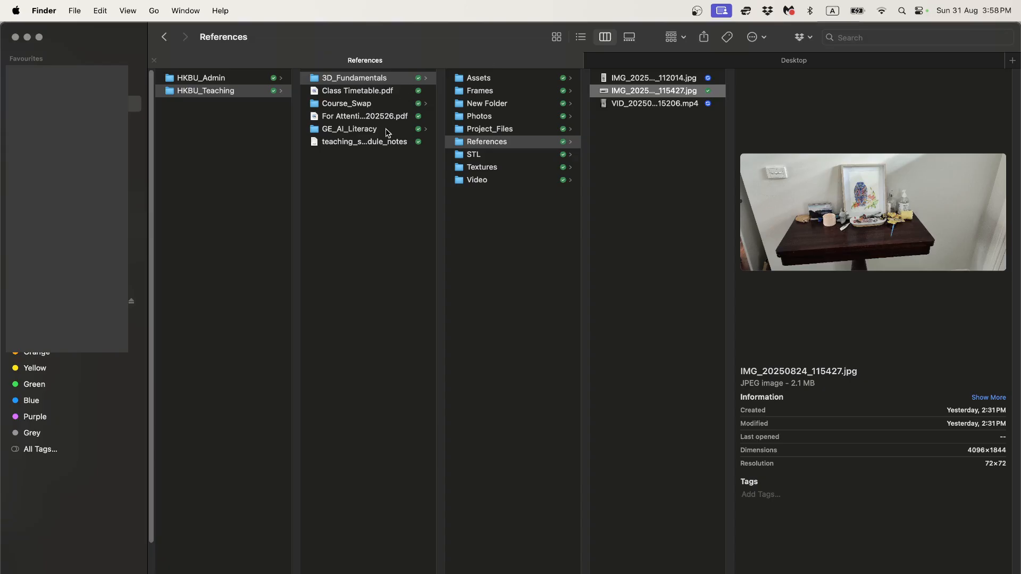
Step: In Finder, browse 3D_Fundamentals > Project_Files > Assets and preview the rendered frames in Frames
{"action": "left_click", "coordinate": [314, 79]}
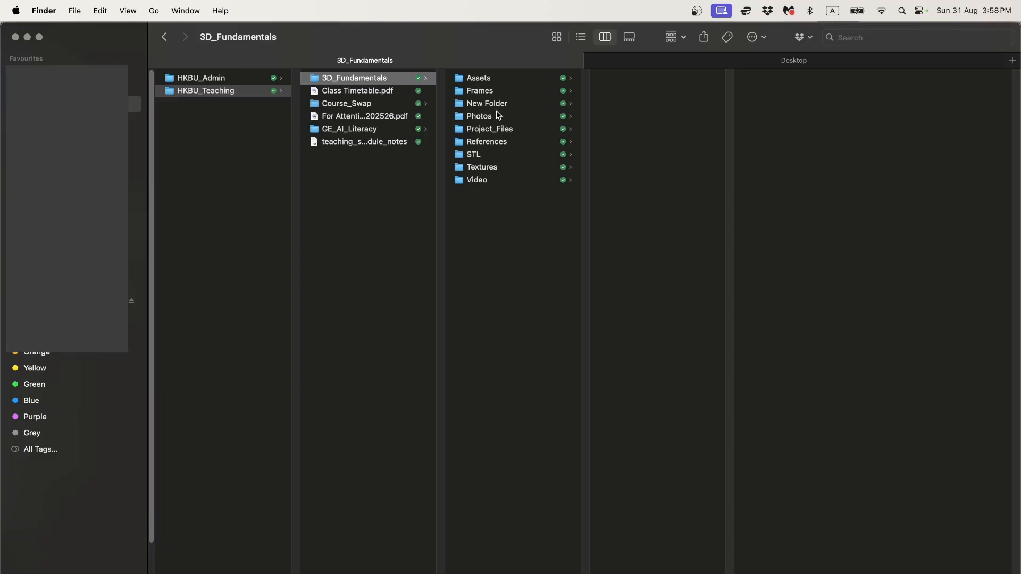
{"action": "left_click", "coordinate": [496, 130]}
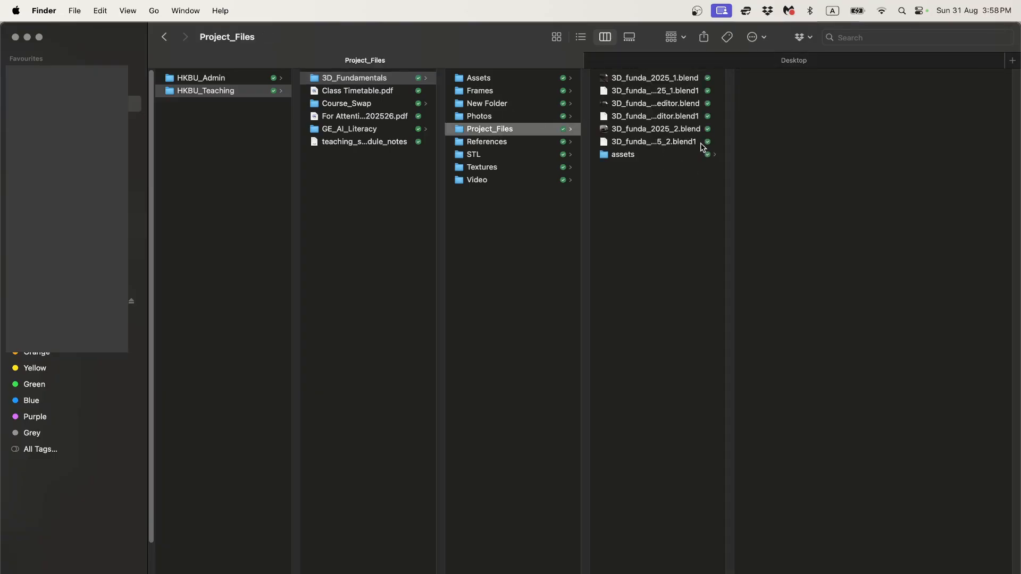
{"action": "left_click", "coordinate": [525, 80]}
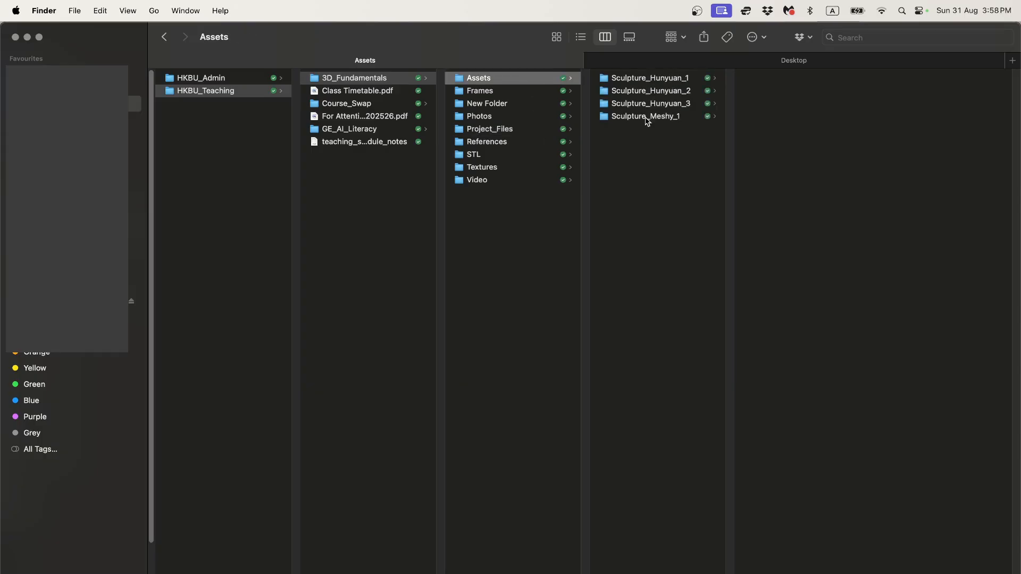
{"action": "left_click", "coordinate": [525, 93]}
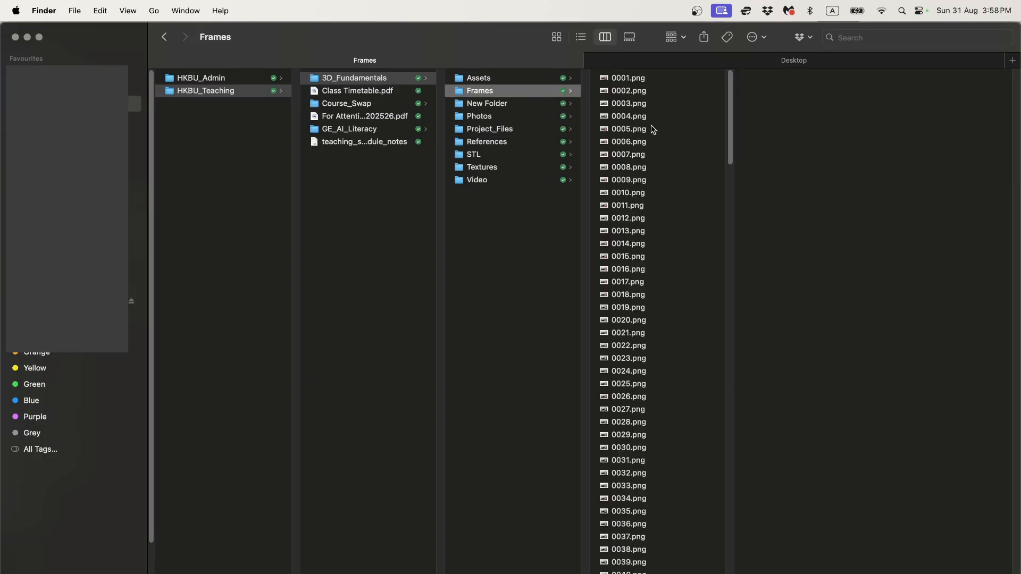
{"action": "left_click", "coordinate": [627, 129]}
{"action": "scroll", "coordinate": [628, 255], "scroll_direction": "down", "scroll_amount": 10}
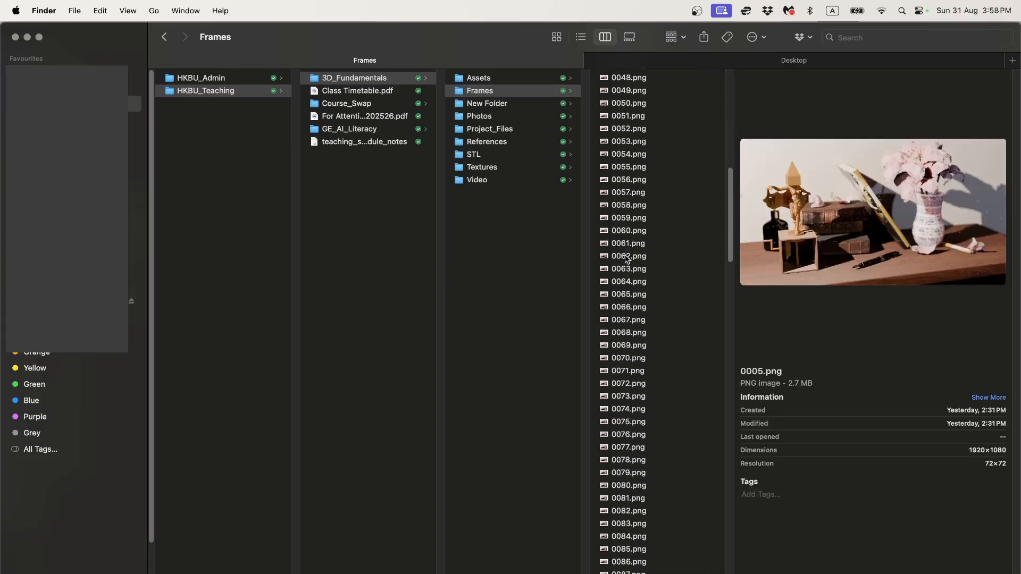
{"action": "left_click", "coordinate": [629, 257]}
{"action": "key", "text": "Down"}
{"action": "key", "text": "Down"}
{"action": "key", "text": "Down"}
{"action": "key", "text": "Down"}
{"action": "key", "text": "Down"}
{"action": "key", "text": "Down"}
{"action": "key", "text": "Down"}
{"action": "key", "text": "Down"}
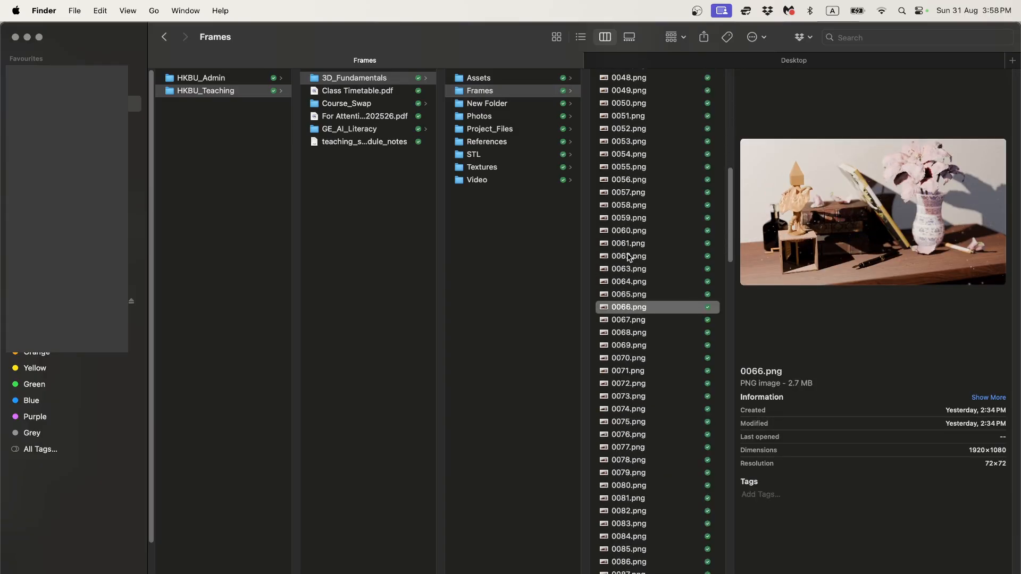
{"action": "key", "text": "Down"}
{"action": "key", "text": "Down"}
Step: Preview the images in the Photos and References folders
{"action": "key", "text": "Right"}
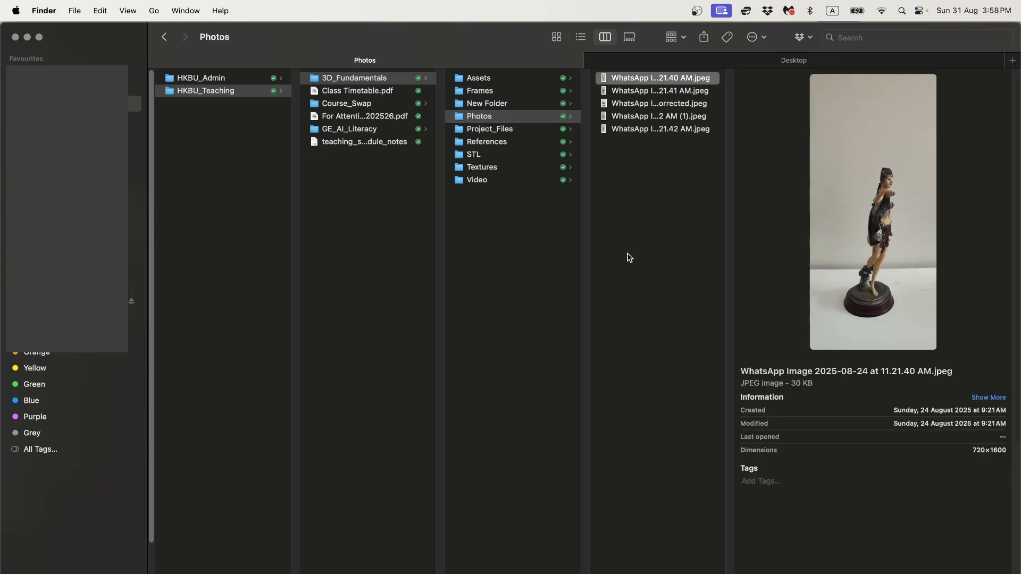
{"action": "key", "text": "Down"}
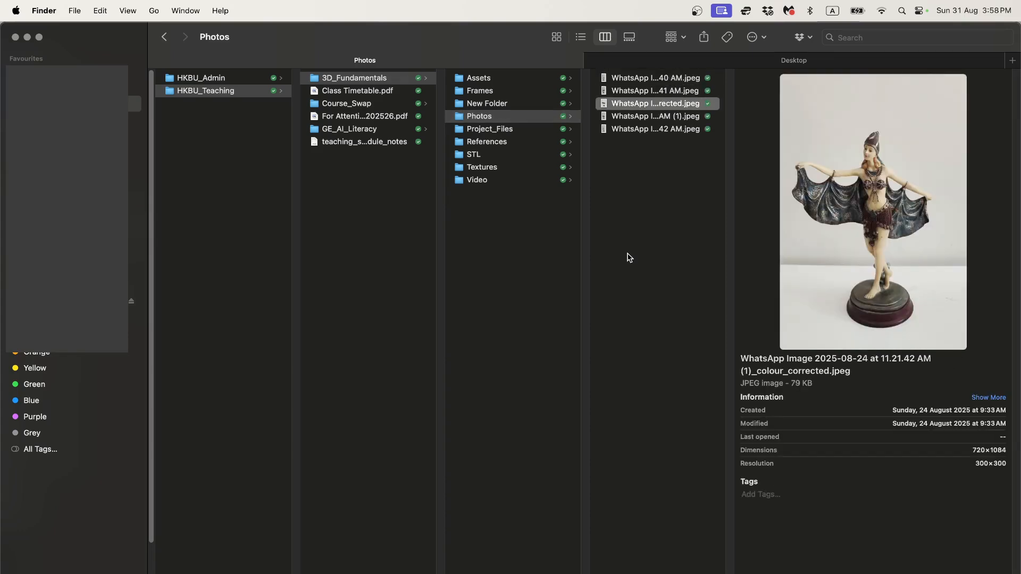
{"action": "key", "text": "Down"}
{"action": "key", "text": "Down"}
{"action": "key", "text": "Up"}
{"action": "key", "text": "Up"}
{"action": "key", "text": "Up"}
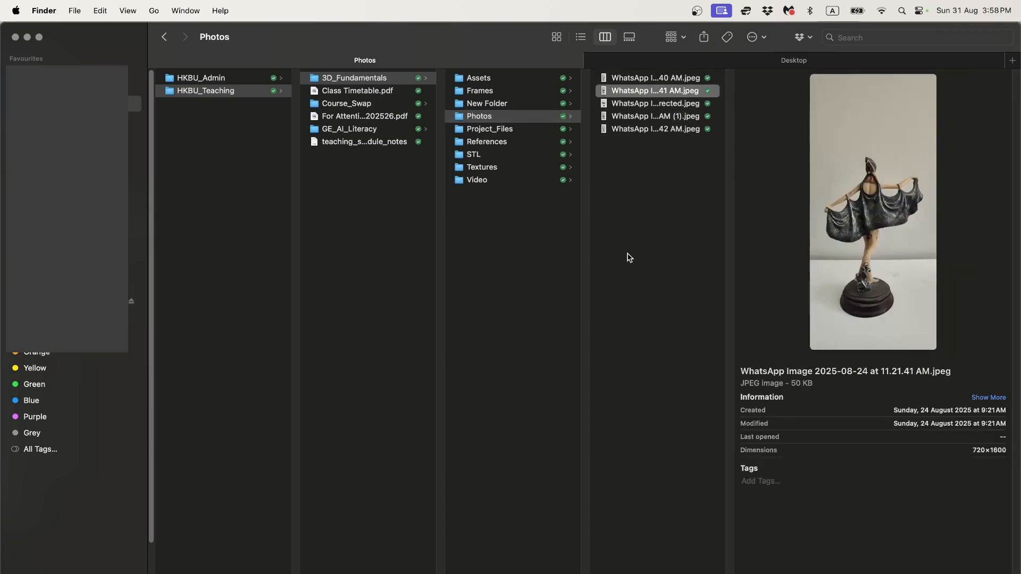
{"action": "key", "text": "Up"}
{"action": "key", "text": "Left"}
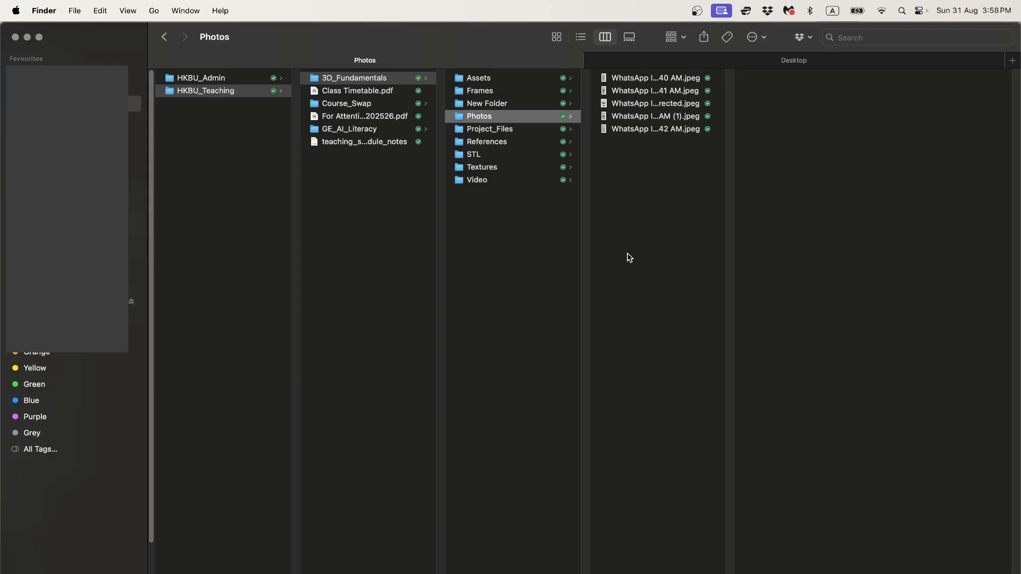
{"action": "key", "text": "Down"}
{"action": "key", "text": "Down"}
{"action": "key", "text": "Right"}
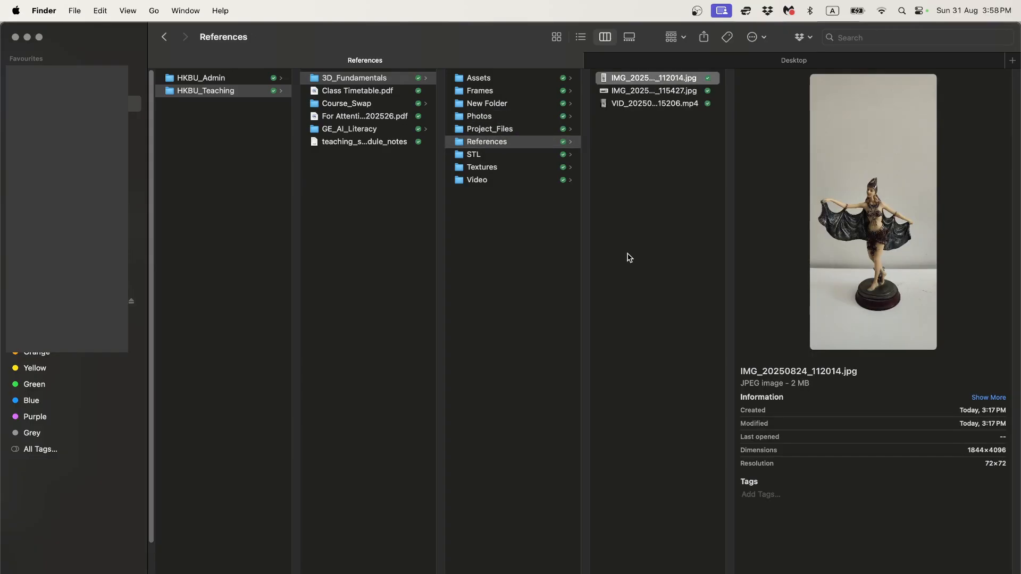
{"action": "key", "text": "Down"}
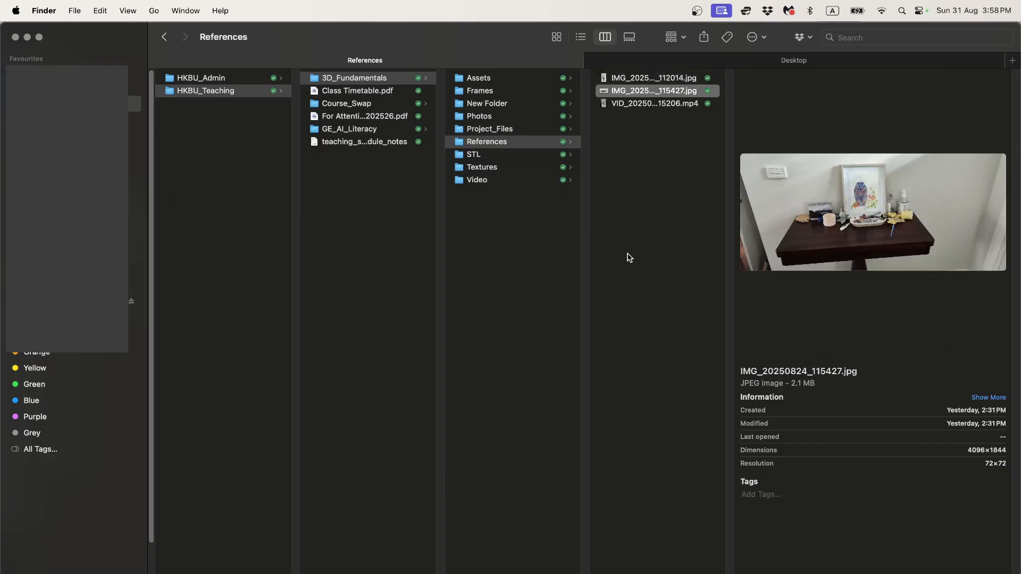
Step: Preview gear_1.stl, the books textures and sideboard_1.mp4, then return to Blender
{"action": "left_click", "coordinate": [504, 156]}
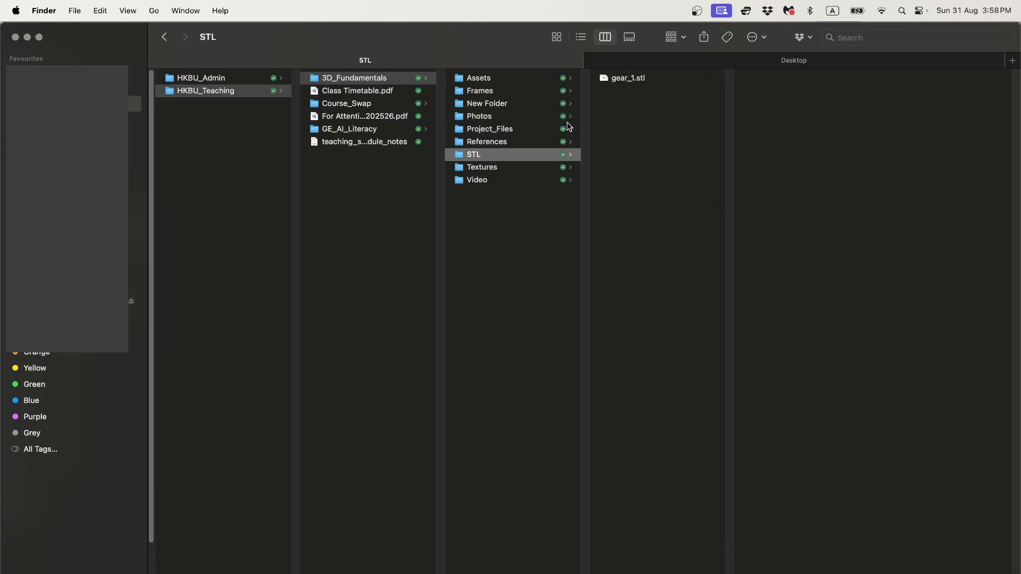
{"action": "left_click", "coordinate": [631, 78]}
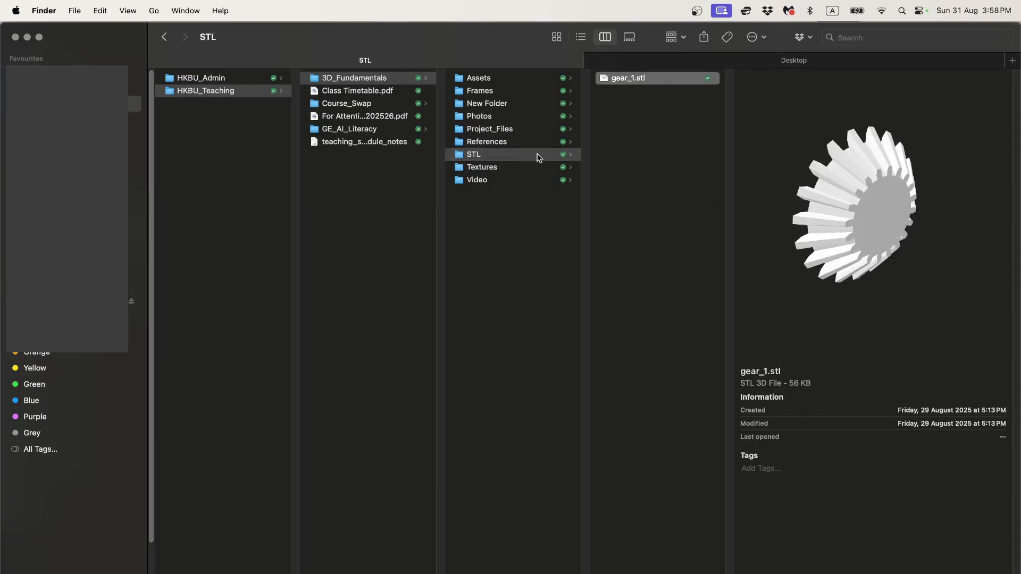
{"action": "left_click", "coordinate": [524, 170]}
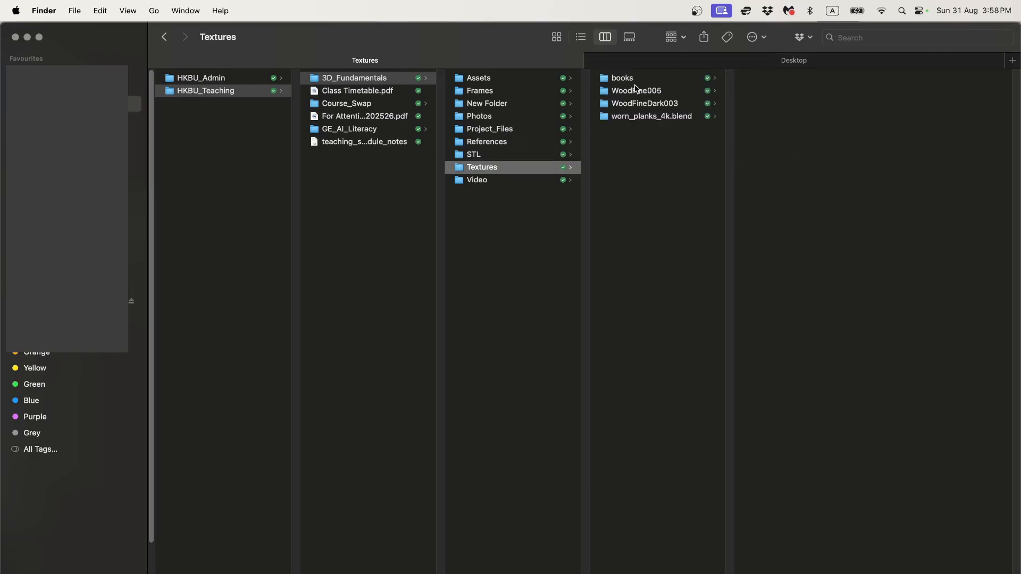
{"action": "key", "text": "Right"}
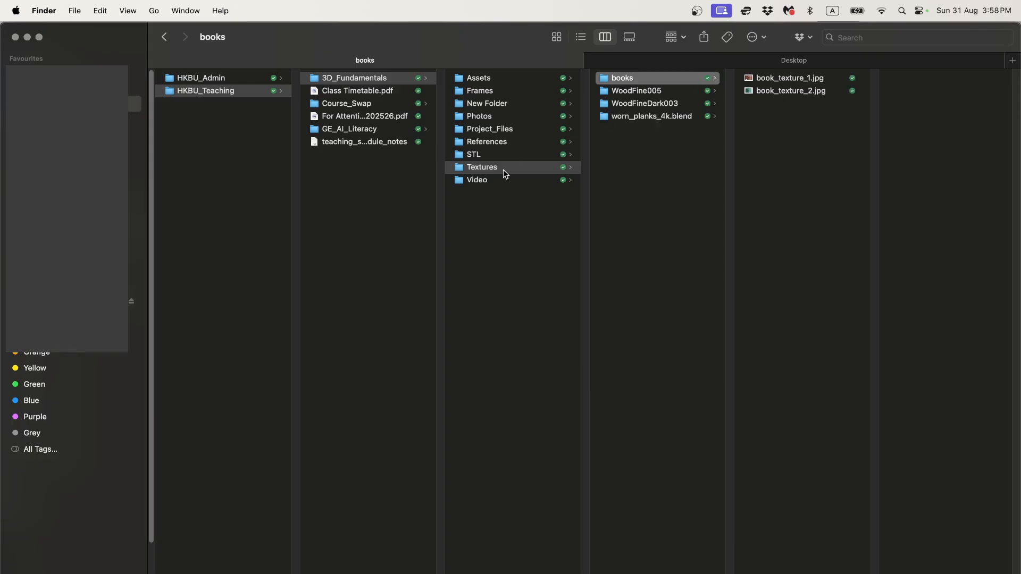
{"action": "left_click", "coordinate": [502, 181]}
{"action": "left_click", "coordinate": [649, 81]}
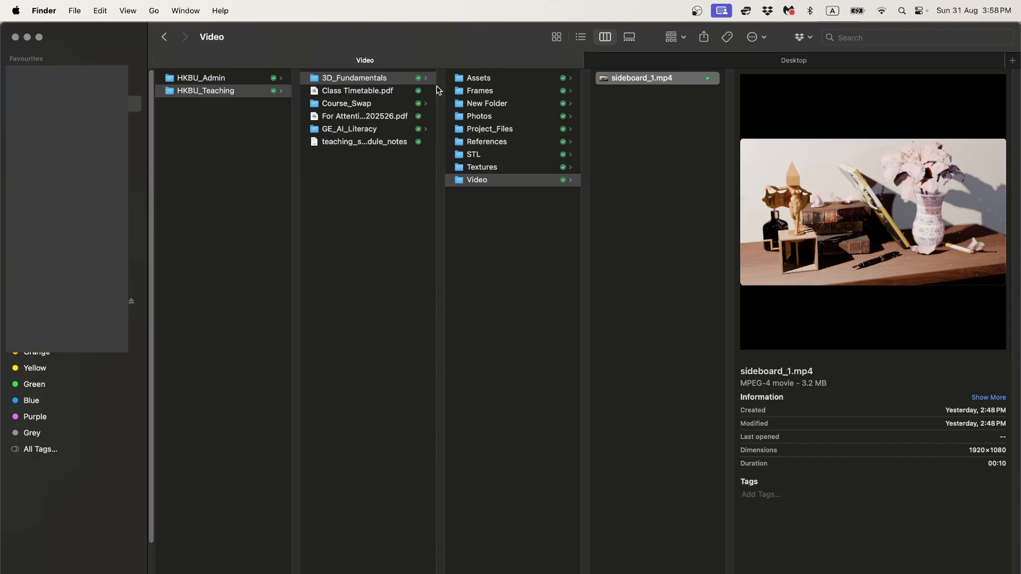
{"action": "left_click_drag", "start_coordinate": [319, 79], "coordinate": [292, 150]}
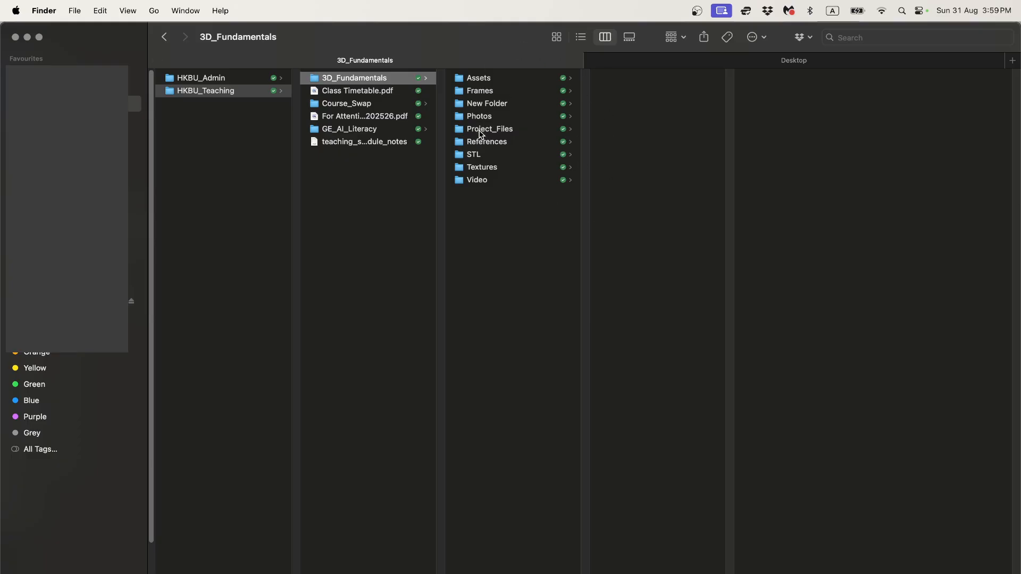
{"action": "key", "text": "super+Tab"}
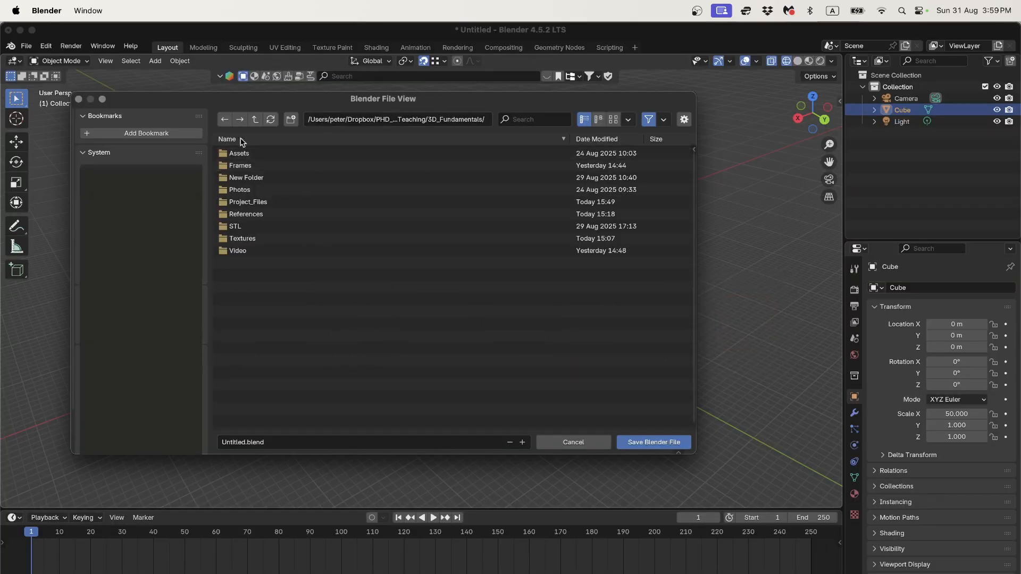
Step: In 3D_Fundamentals/Project_Files, increment 3D_funda_2025_2.blend to 3D_funda_2025_3.blend and save the bar there
{"action": "left_click", "coordinate": [257, 123]}
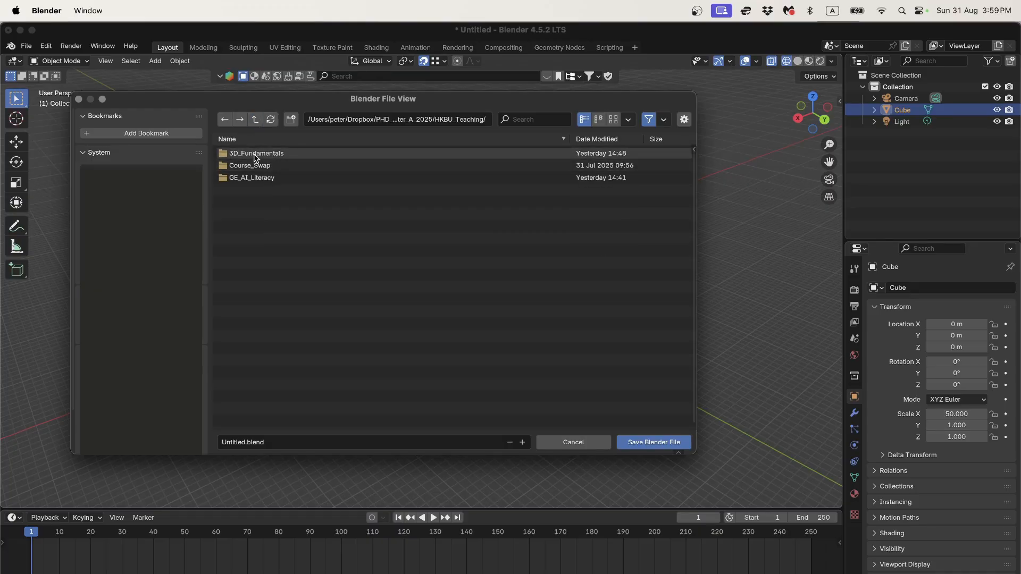
{"action": "double_click", "coordinate": [255, 156]}
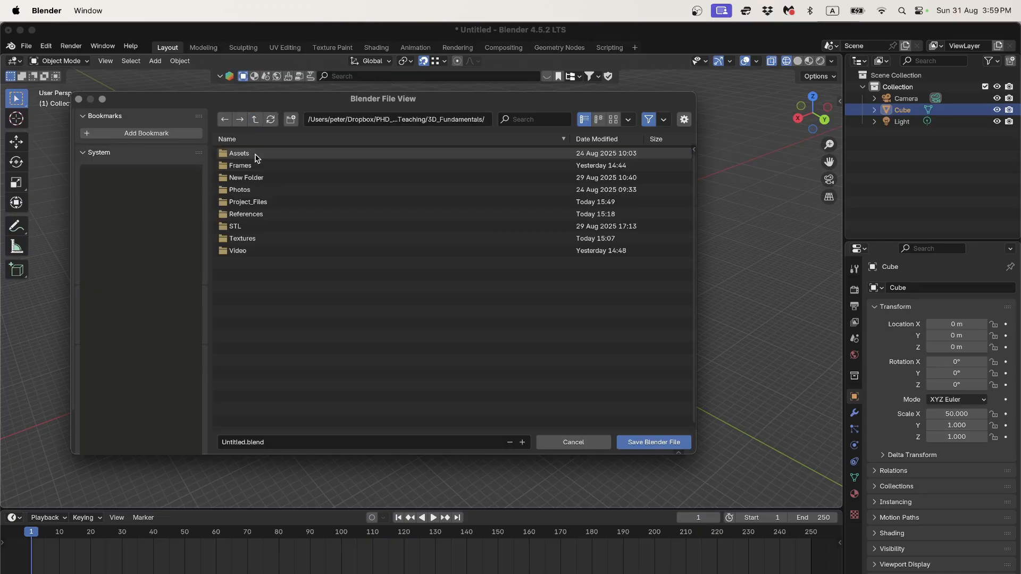
{"action": "double_click", "coordinate": [252, 207]}
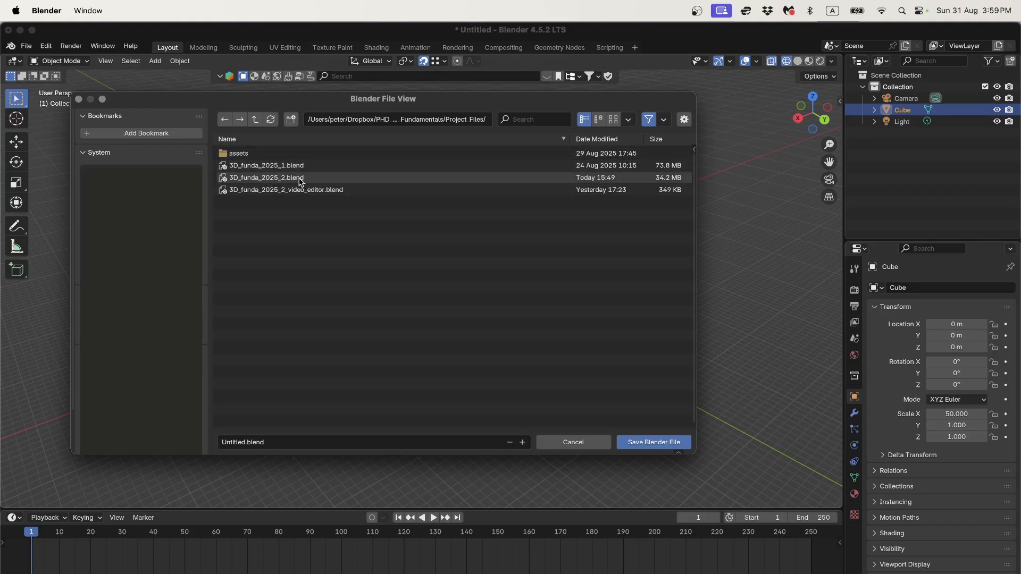
{"action": "mouse_move", "coordinate": [299, 182]}
{"action": "left_click", "coordinate": [266, 178]}
{"action": "left_click", "coordinate": [523, 443]}
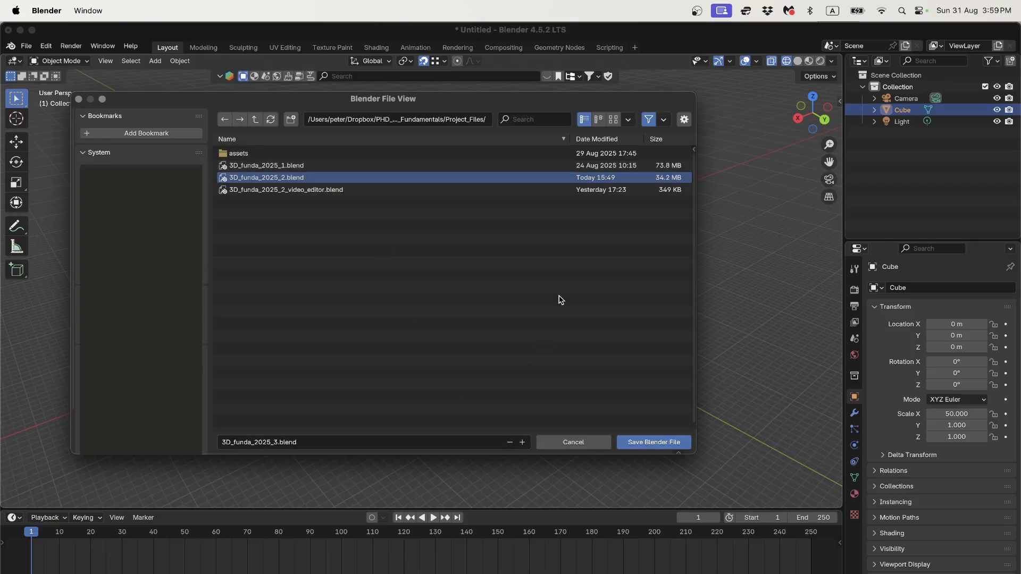
{"action": "left_click", "coordinate": [652, 444]}
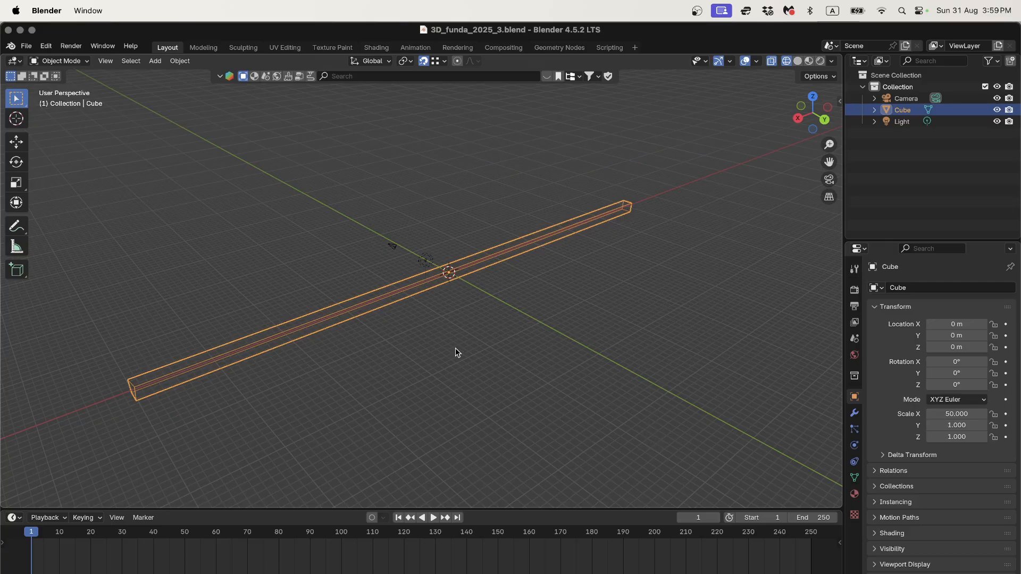
{"action": "mouse_move", "coordinate": [456, 348]}
{"action": "middle_mouse_down"}
{"action": "mouse_move", "coordinate": [489, 330]}
{"action": "mouse_move", "coordinate": [472, 344]}
{"action": "middle_mouse_up"}
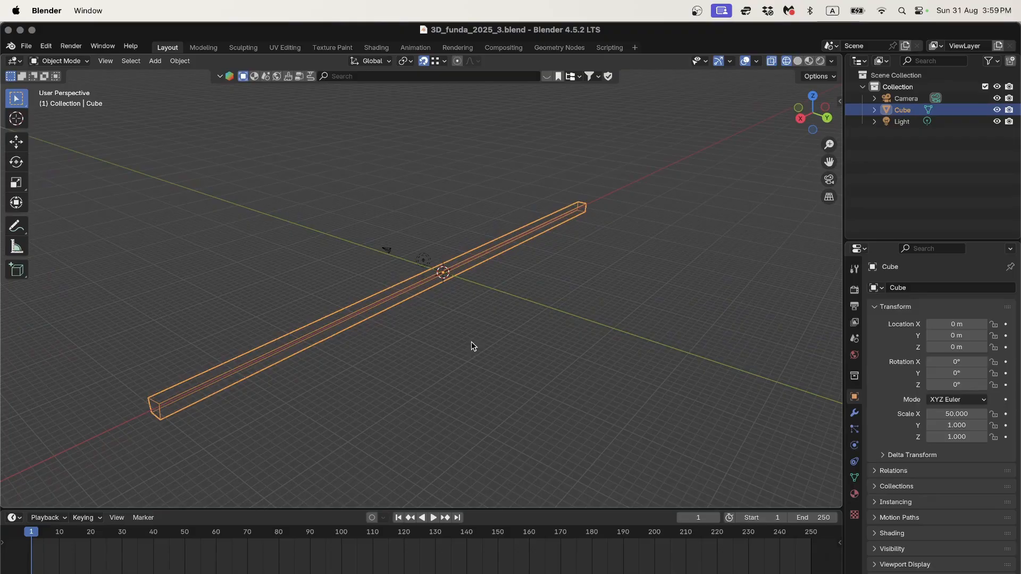